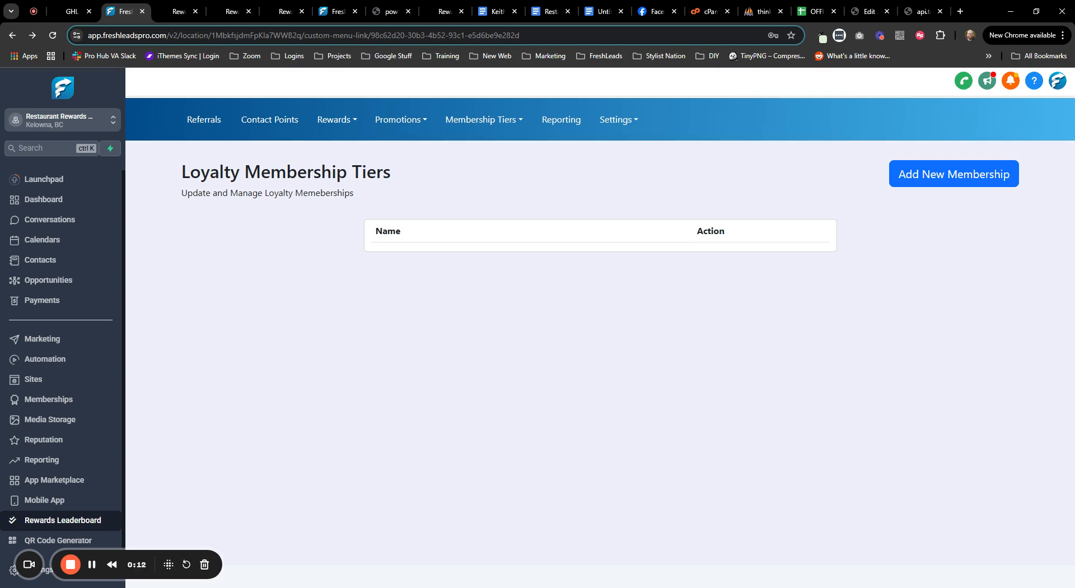
- Highlight the Loyalty Membership Tiers heading and peek at the membership tier options
{"action": "left_click_drag", "start_coordinate": [200, 172], "coordinate": [463, 172]}
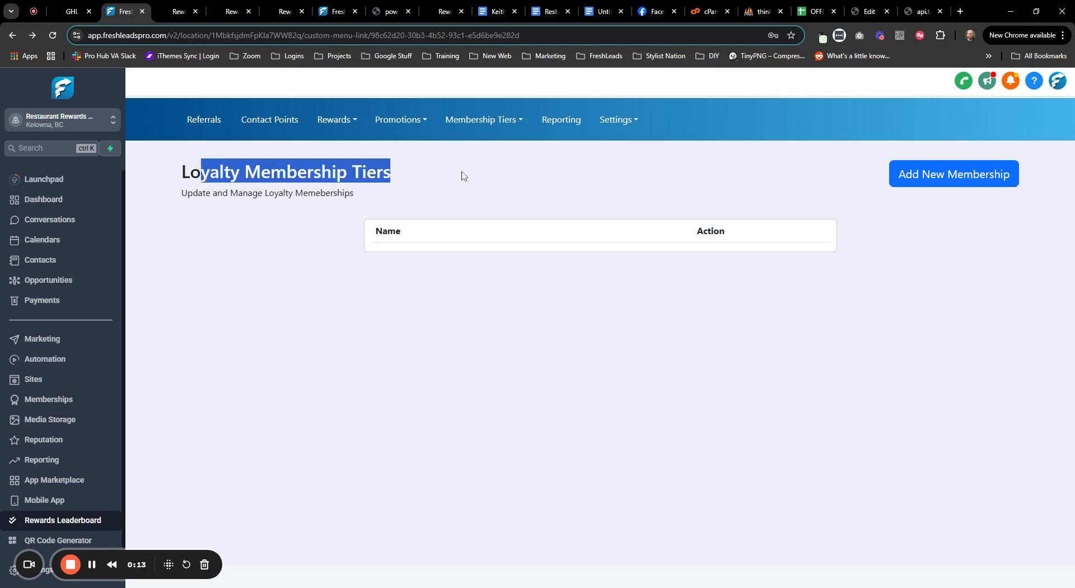
{"action": "left_click", "coordinate": [282, 315]}
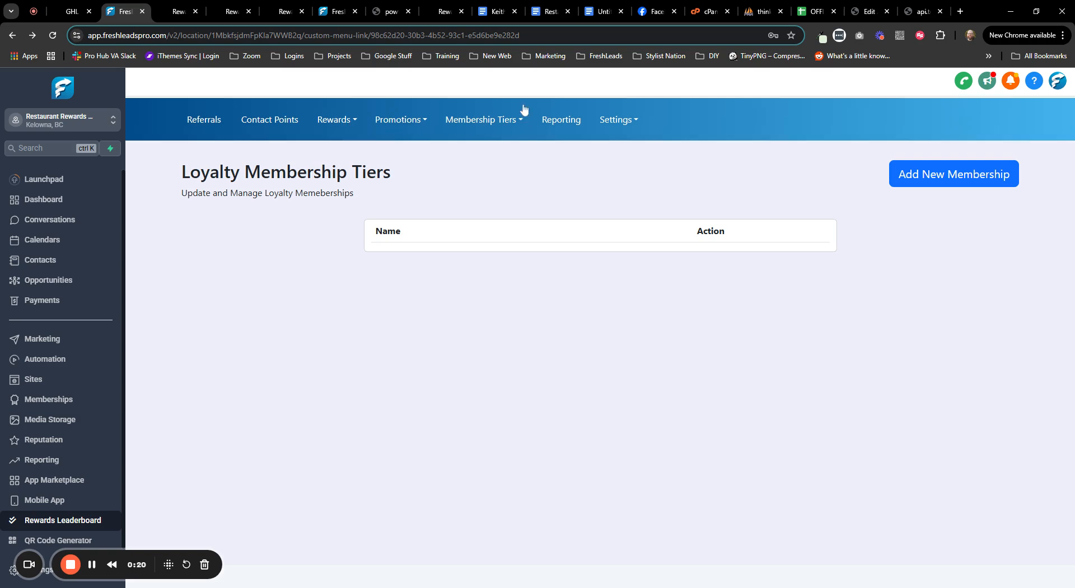
{"action": "left_click", "coordinate": [483, 120]}
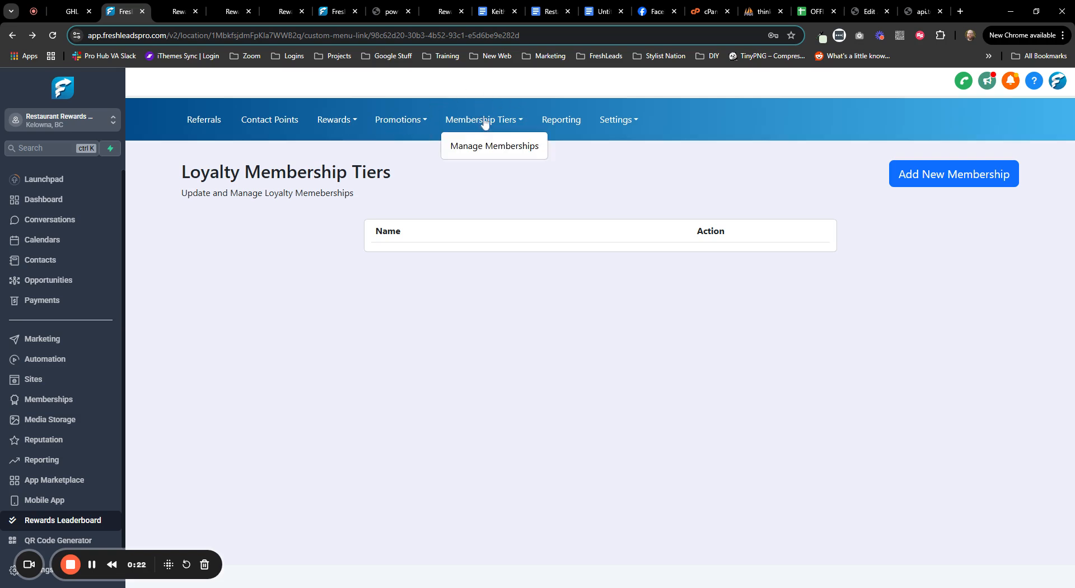
- Switch to the Rewards Locations tab and find the fitness rewards marketing snapshot row under SMART Apps
{"action": "left_click", "coordinate": [327, 11]}
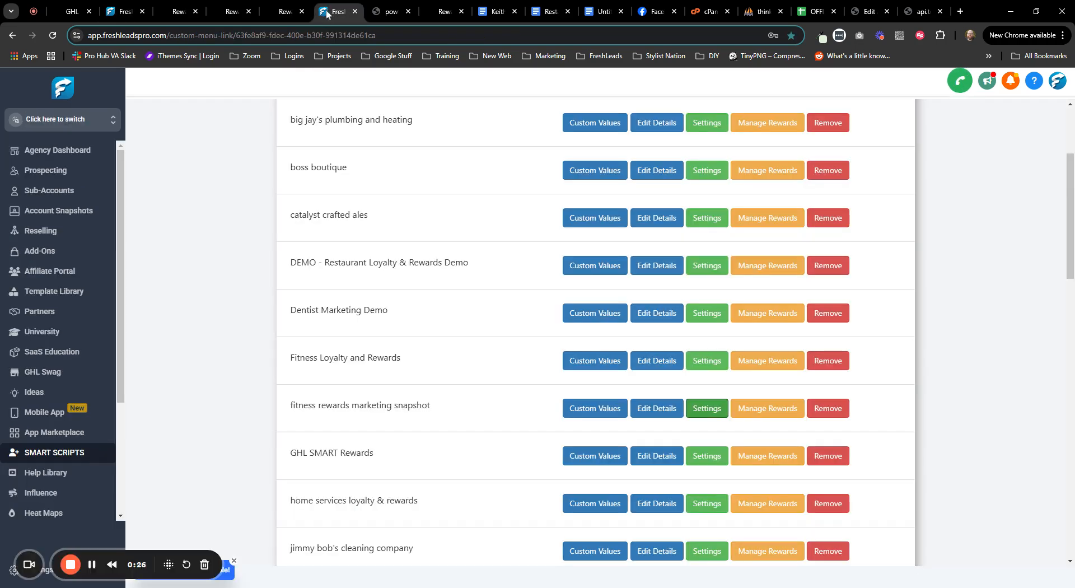
{"action": "scroll", "coordinate": [166, 289], "scroll_direction": "up", "scroll_amount": 2}
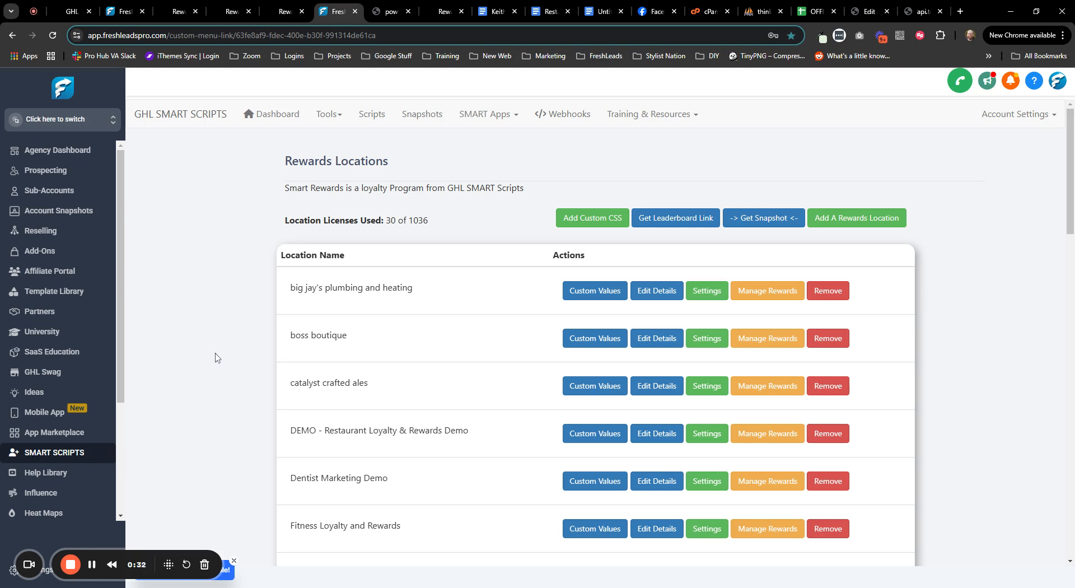
{"action": "scroll", "coordinate": [246, 336], "scroll_direction": "down", "scroll_amount": 4}
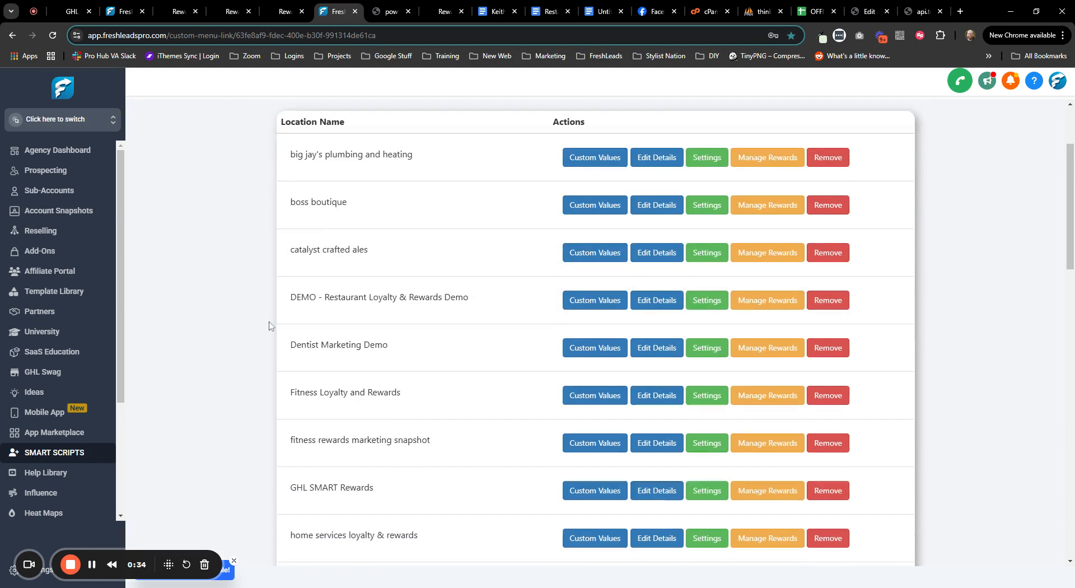
{"action": "scroll", "coordinate": [291, 302], "scroll_direction": "up", "scroll_amount": 2}
{"action": "scroll", "coordinate": [299, 294], "scroll_direction": "up", "scroll_amount": 2}
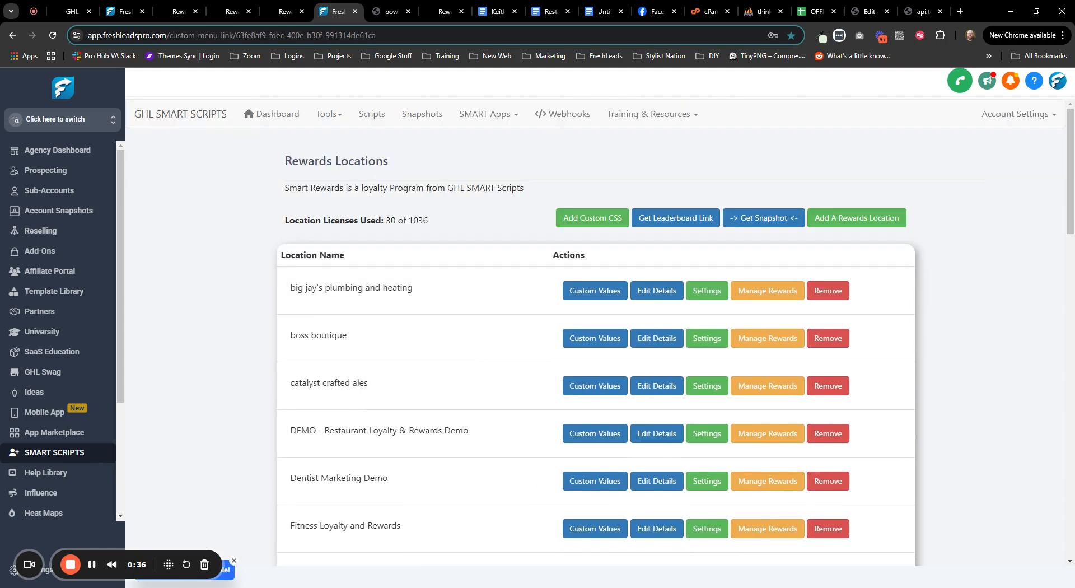
{"action": "left_click_drag", "start_coordinate": [298, 161], "coordinate": [365, 161]}
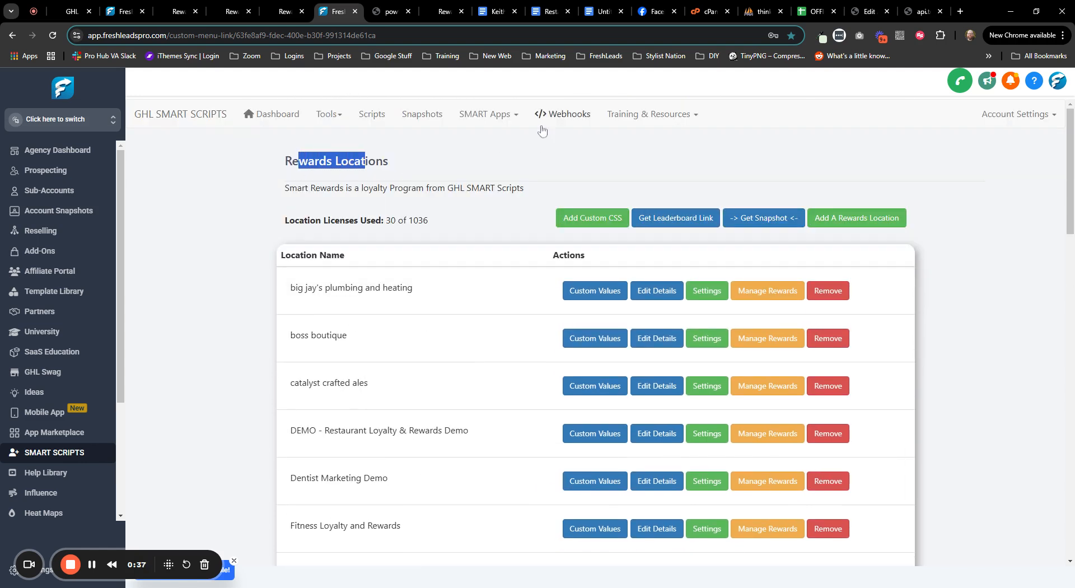
{"action": "left_click", "coordinate": [498, 119]}
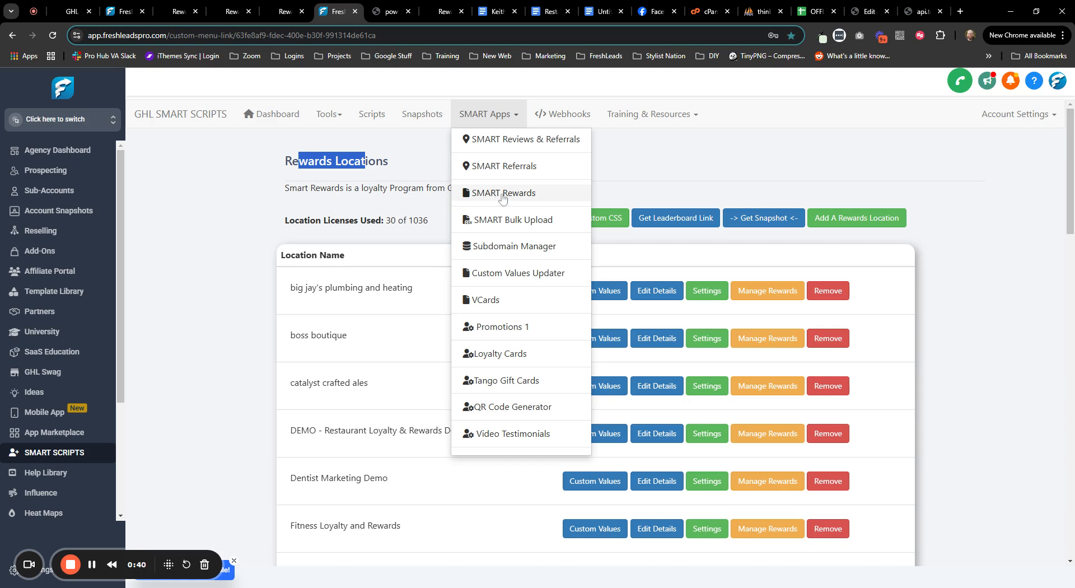
{"action": "scroll", "coordinate": [263, 257], "scroll_direction": "down", "scroll_amount": 5}
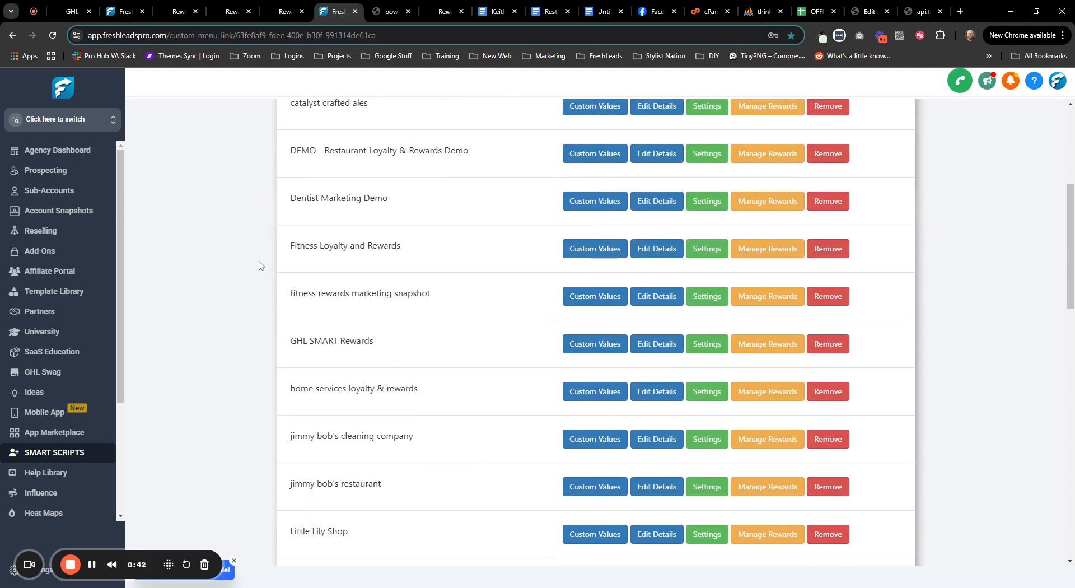
{"action": "left_click_drag", "start_coordinate": [290, 296], "coordinate": [442, 300]}
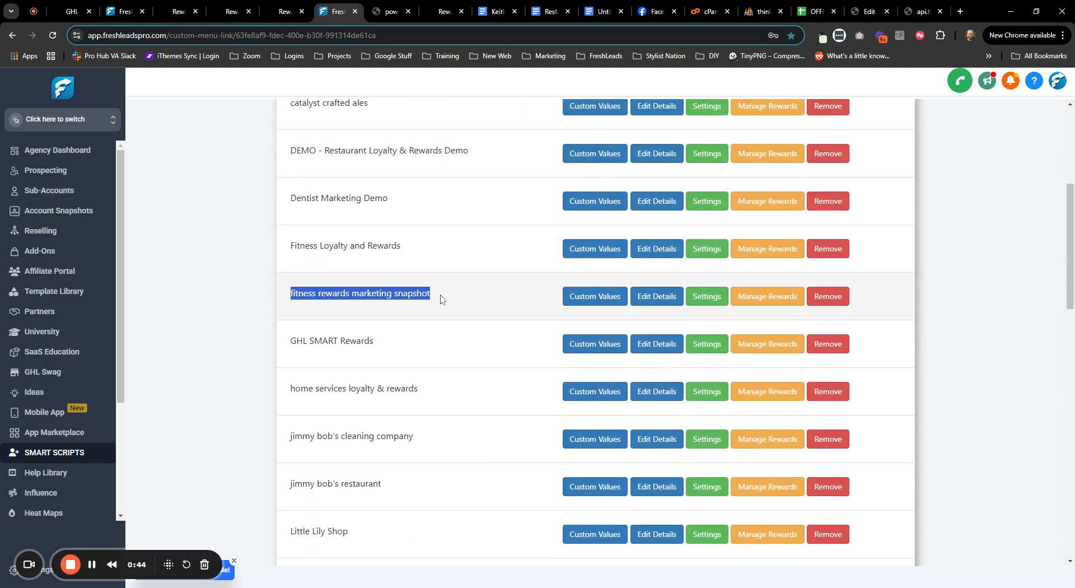
- Review the fitness snapshot location settings, including Tier Memberships, and close them unchanged
{"action": "left_click", "coordinate": [711, 299]}
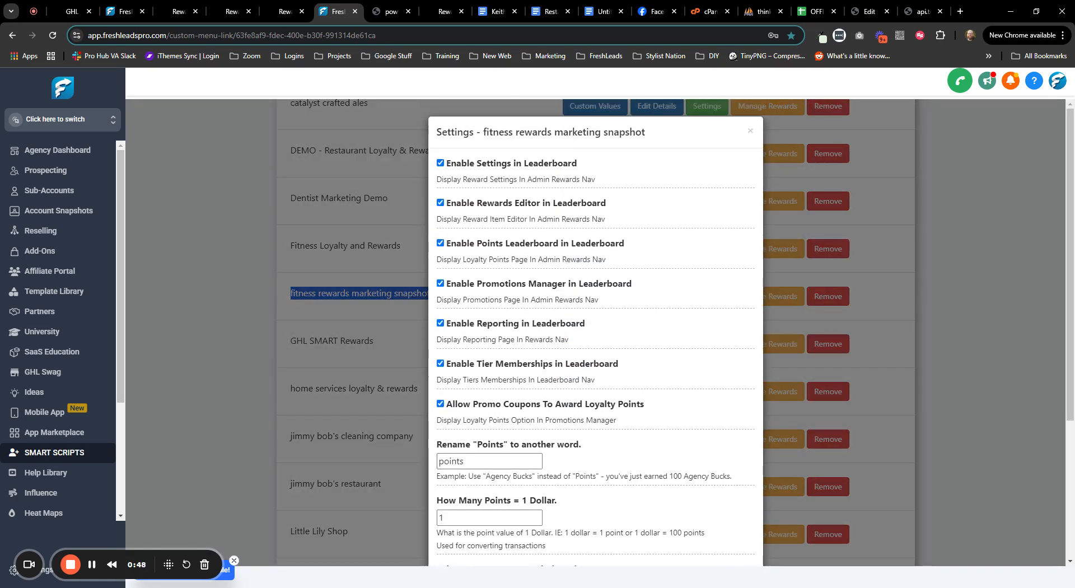
{"action": "left_click_drag", "start_coordinate": [450, 367], "coordinate": [650, 380]}
{"action": "scroll", "coordinate": [649, 380], "scroll_direction": "down", "scroll_amount": 4}
{"action": "scroll", "coordinate": [666, 391], "scroll_direction": "up", "scroll_amount": 1}
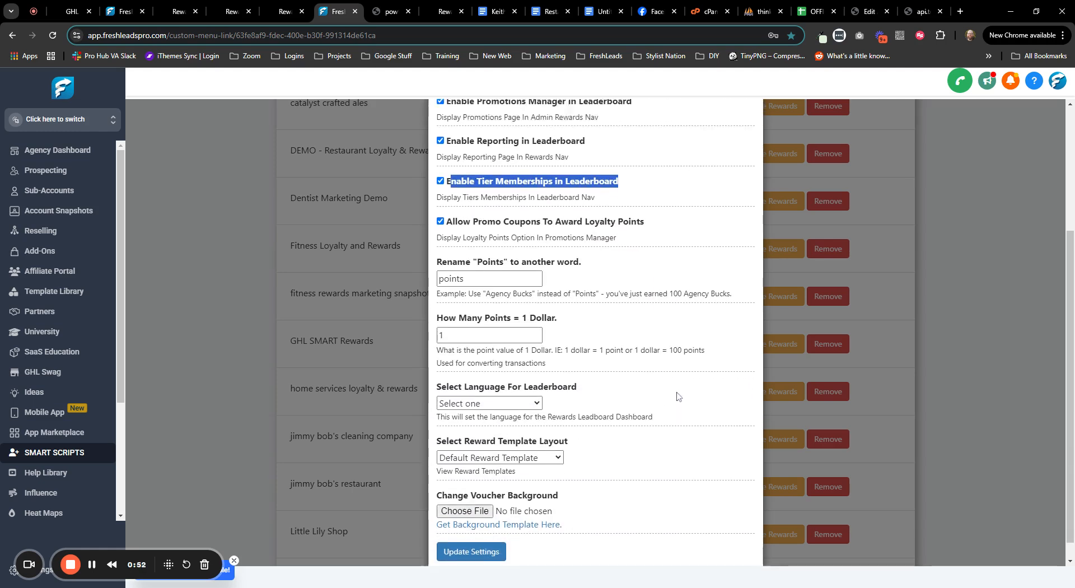
{"action": "scroll", "coordinate": [669, 342], "scroll_direction": "up", "scroll_amount": 3}
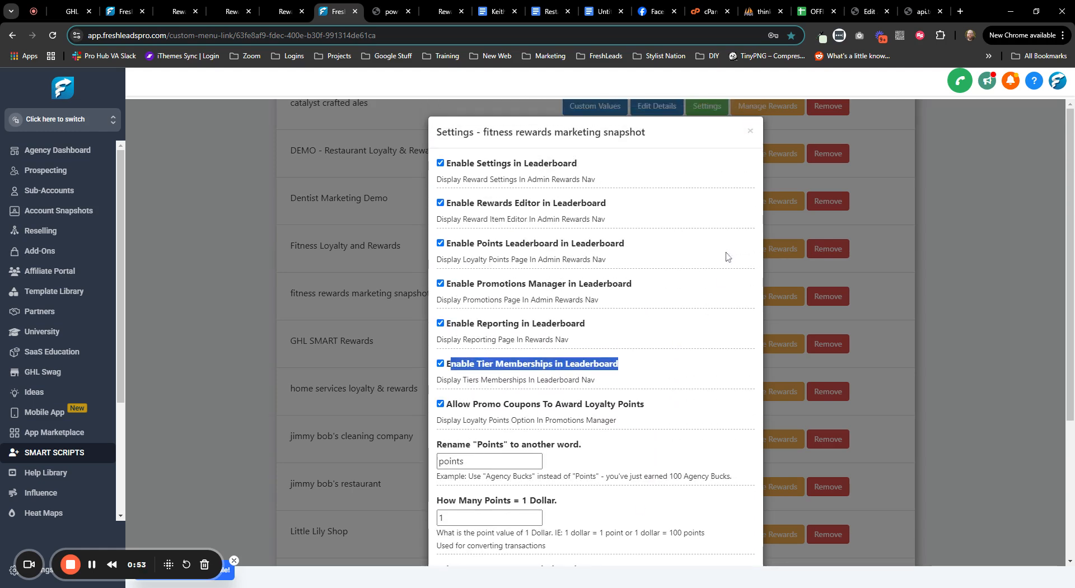
{"action": "left_click", "coordinate": [751, 133]}
{"action": "scroll", "coordinate": [921, 263], "scroll_direction": "up", "scroll_amount": 5}
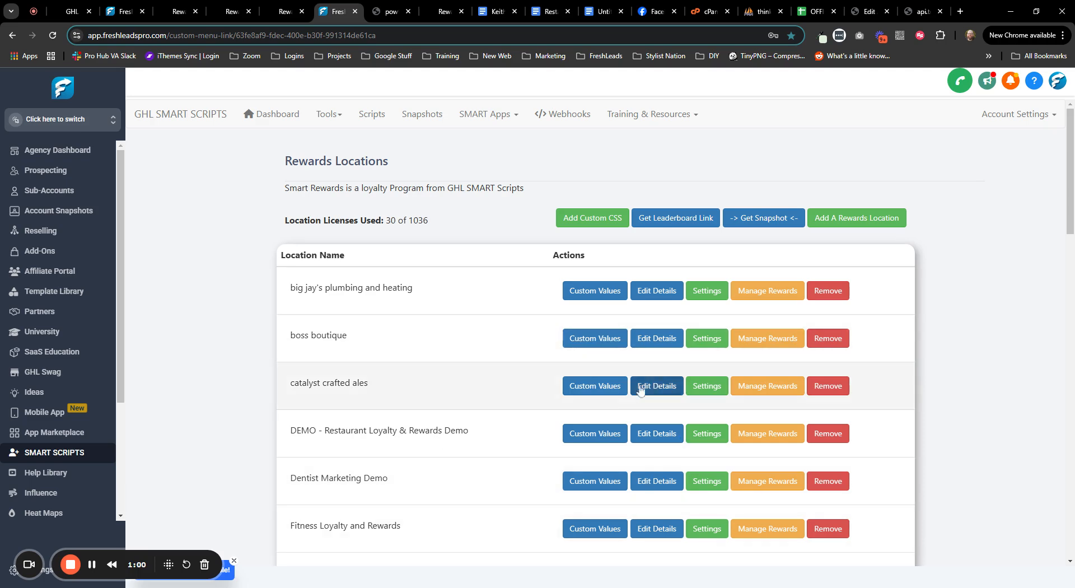
- Cancel out of Add A Rewards Location and return to the Loyalty Membership Tiers tab
{"action": "left_click", "coordinate": [857, 218]}
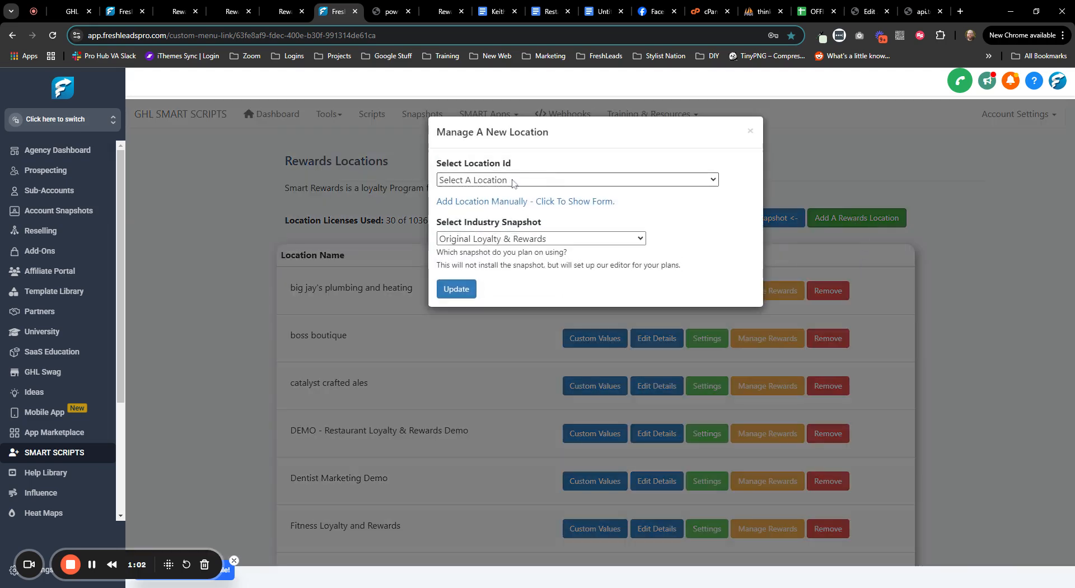
{"action": "left_click", "coordinate": [751, 131]}
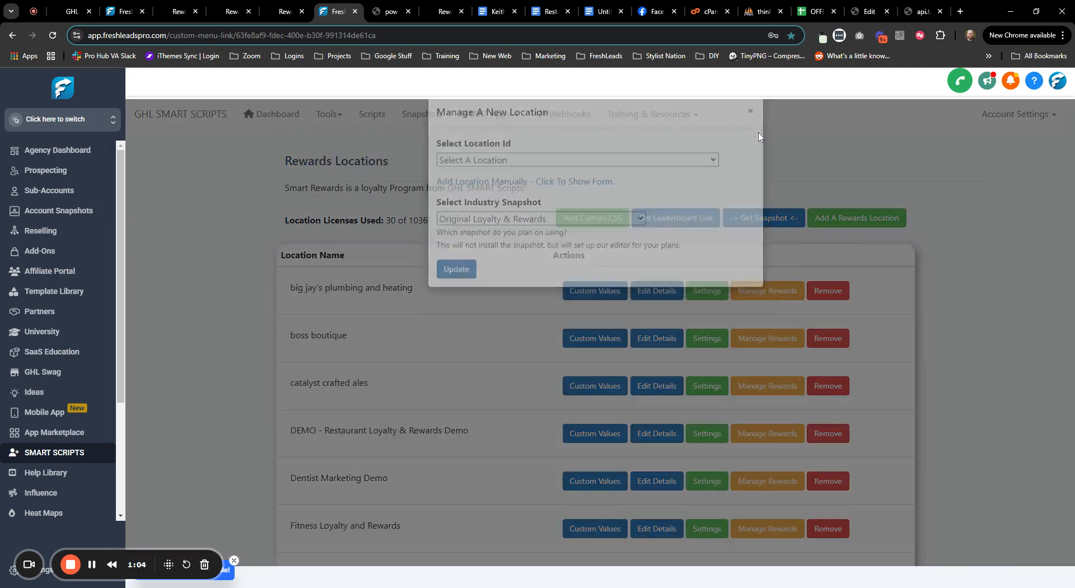
{"action": "scroll", "coordinate": [329, 276], "scroll_direction": "down", "scroll_amount": 4}
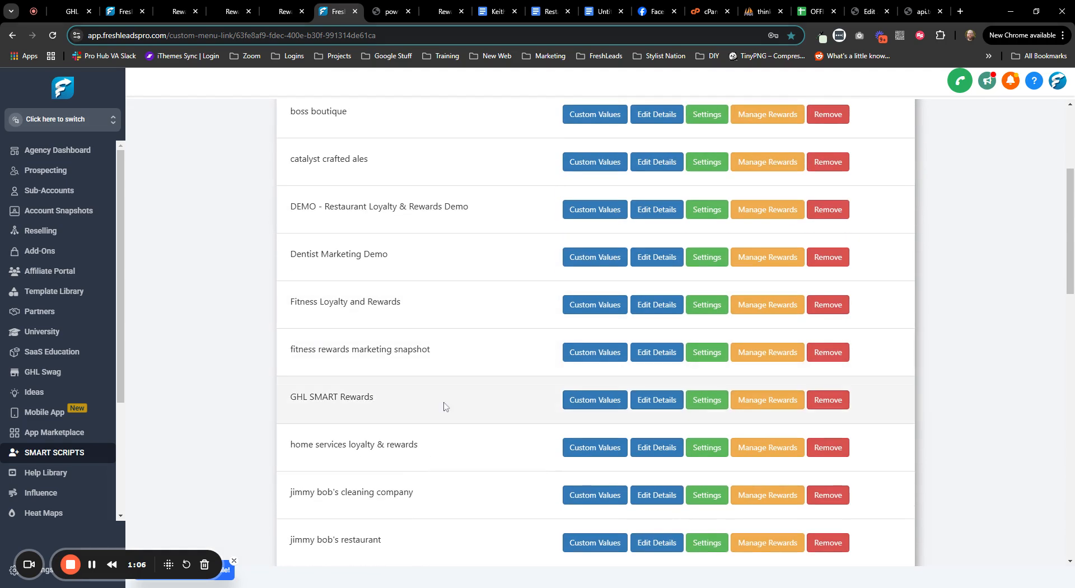
{"action": "left_click", "coordinate": [122, 12]}
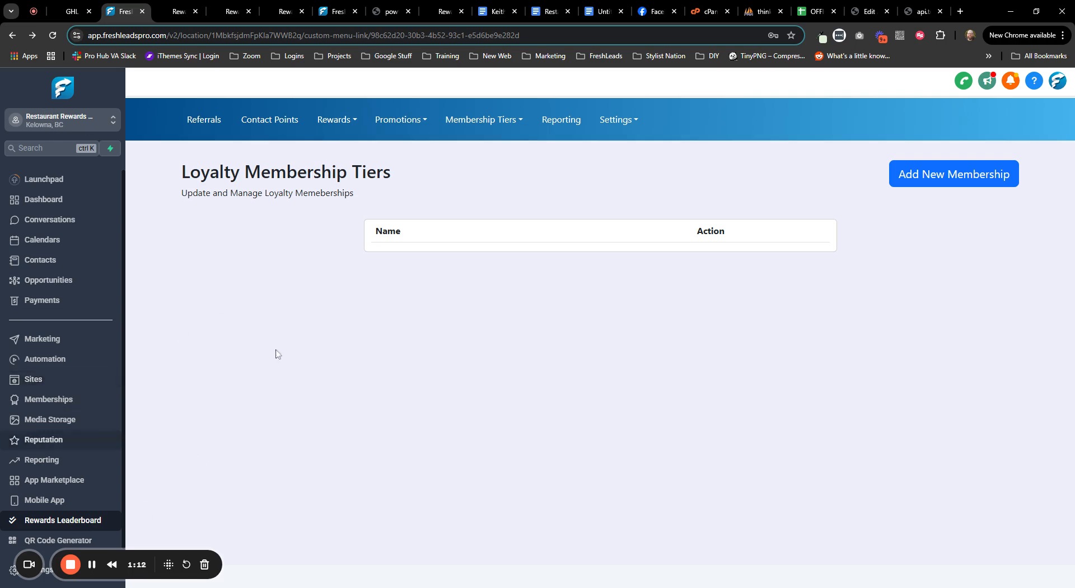
- Create a membership named 'Fitness Membership 1' and open its empty Loyalty & Reward Tiers page
{"action": "left_click", "coordinate": [934, 177]}
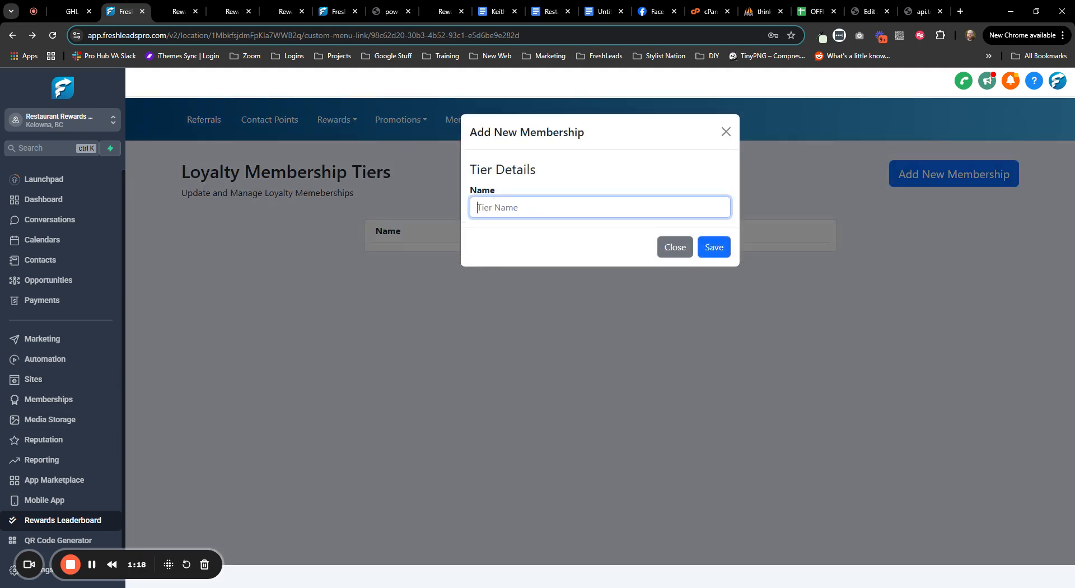
{"action": "left_click_drag", "start_coordinate": [491, 170], "coordinate": [471, 170]}
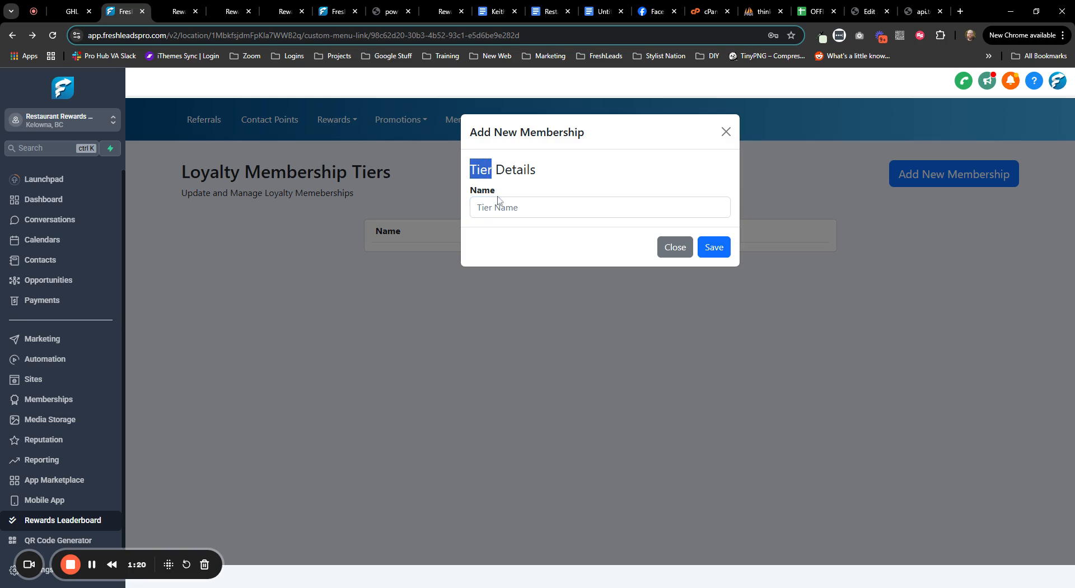
{"action": "left_click", "coordinate": [500, 208]}
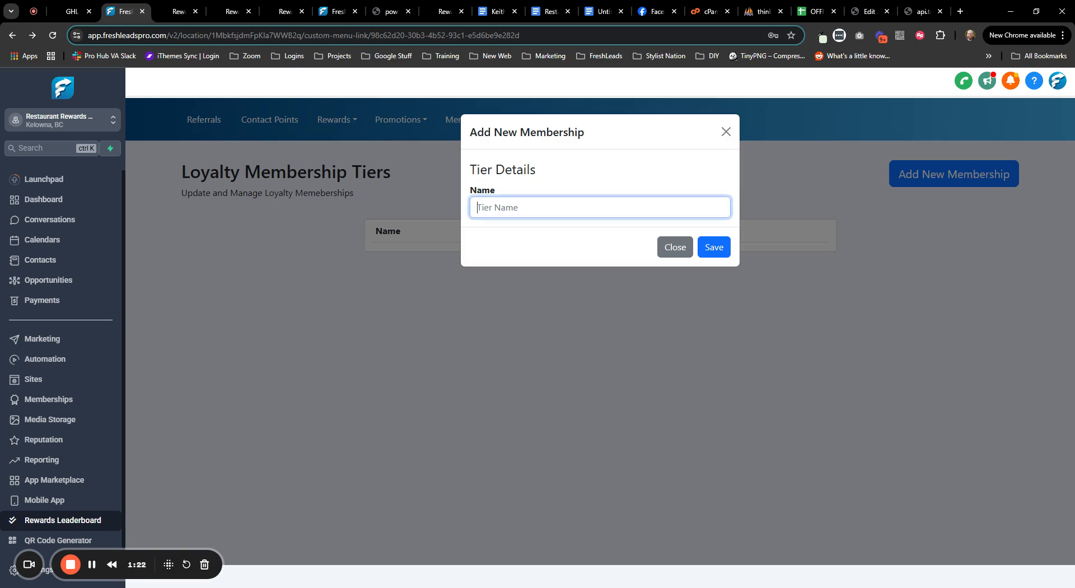
{"action": "type", "text": "Fitness Membership 1"}
{"action": "left_click", "coordinate": [711, 248]}
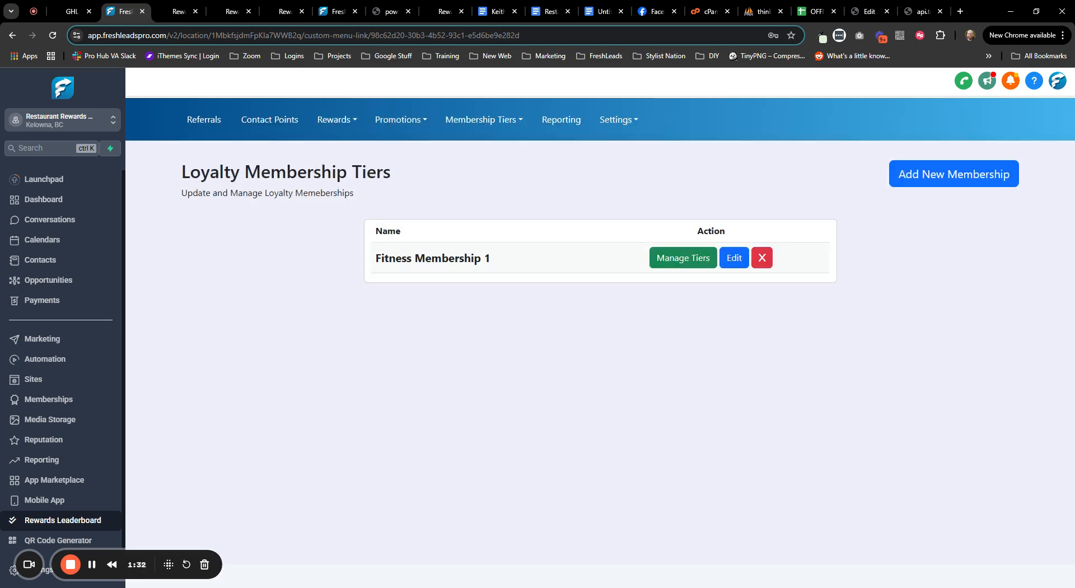
{"action": "left_click_drag", "start_coordinate": [382, 258], "coordinate": [484, 258]}
{"action": "left_click", "coordinate": [456, 336]}
{"action": "left_click", "coordinate": [687, 258]}
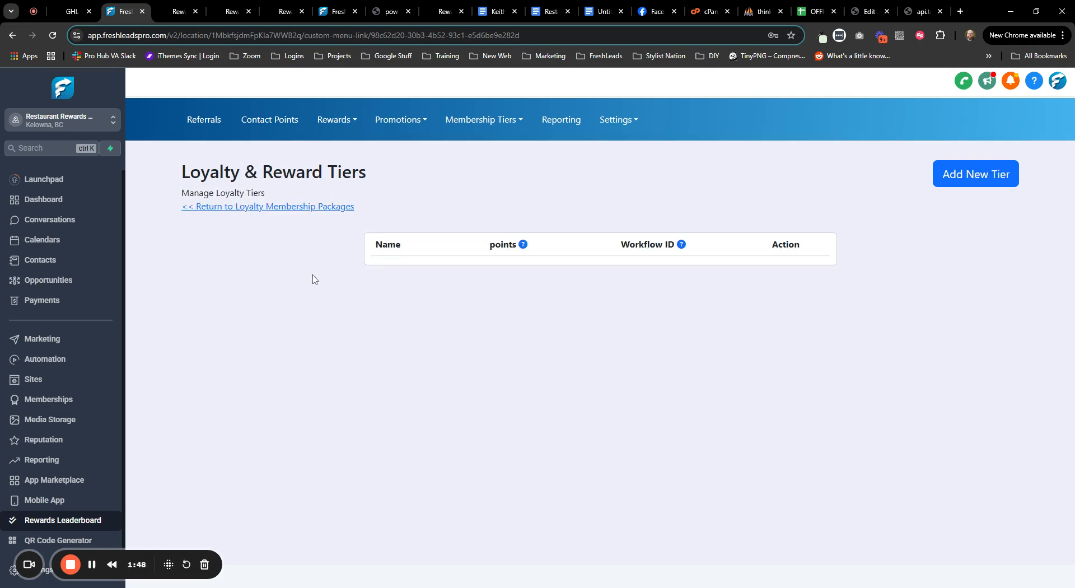
- Start a new tier and name it Platinum
{"action": "left_click", "coordinate": [987, 179]}
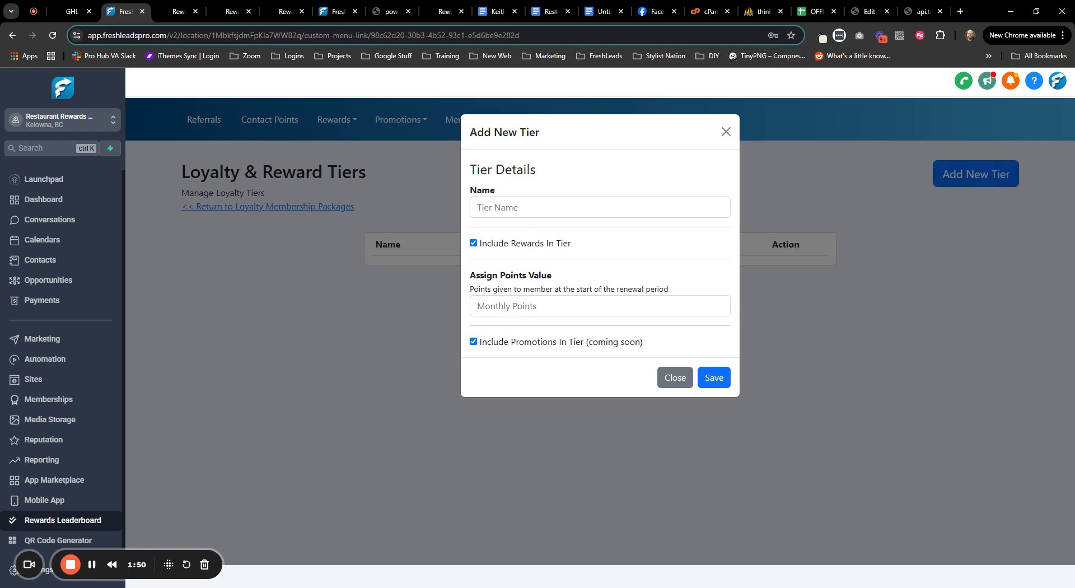
{"action": "type", "text": "DFit"}
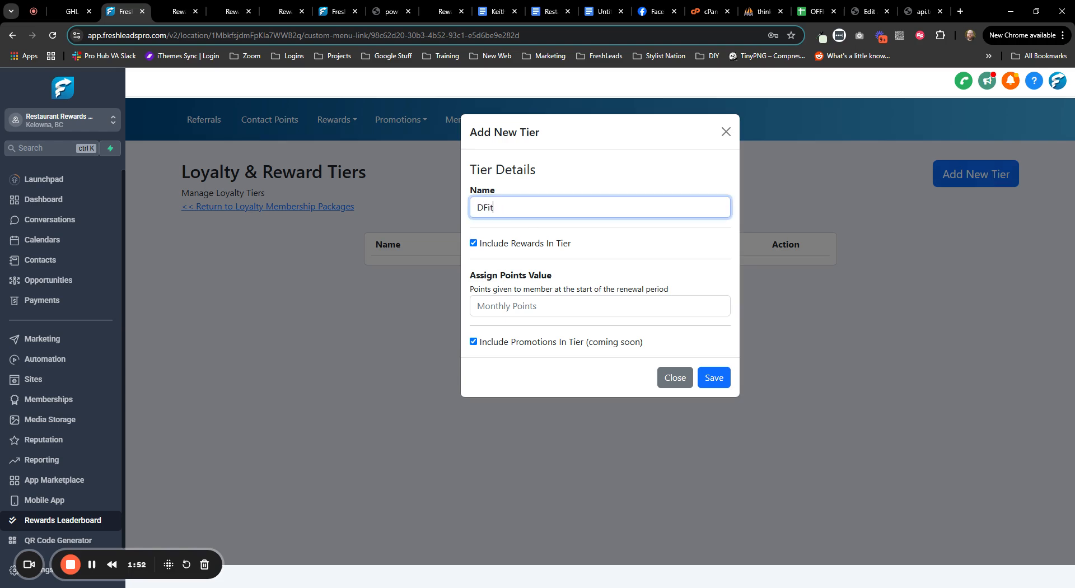
{"action": "key", "text": "BackSpace"}
{"action": "type", "text": "D"}
{"action": "key", "text": "BackSpace"}
{"action": "type", "text": "Silver"}
{"action": "key", "text": "ctrl+a"}
{"action": "key", "text": "BackSpace"}
{"action": "type", "text": "Platim"}
{"action": "key", "text": "BackSpace"}
{"action": "type", "text": "num TIer"}
{"action": "key", "text": "BackSpace"}
{"action": "key", "text": "BackSpace"}
{"action": "key", "text": "BackSpace"}
- Keep Include Rewards and Include Promotions ticked, give it 5000 monthly points, and save
{"action": "left_click_drag", "start_coordinate": [492, 243], "coordinate": [567, 243]}
{"action": "left_click_drag", "start_coordinate": [500, 344], "coordinate": [606, 346]}
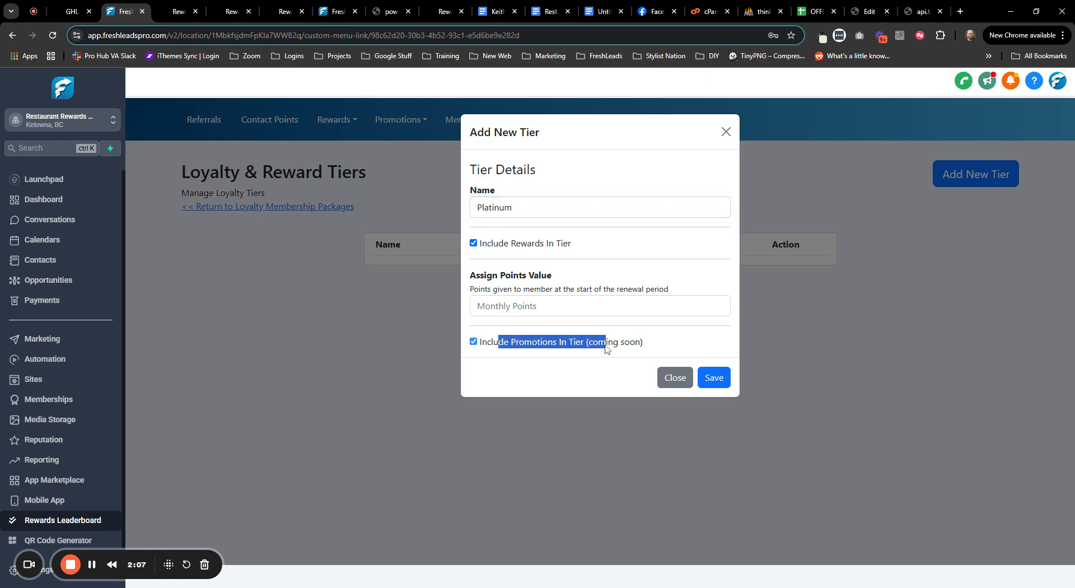
{"action": "left_click", "coordinate": [542, 377]}
{"action": "left_click", "coordinate": [535, 306]}
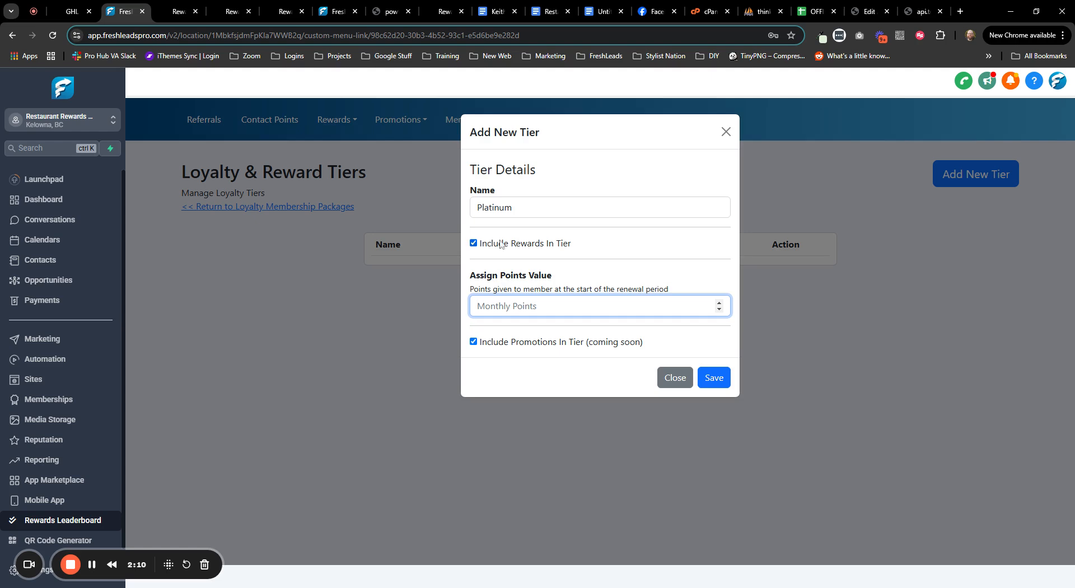
{"action": "left_click", "coordinate": [616, 275]}
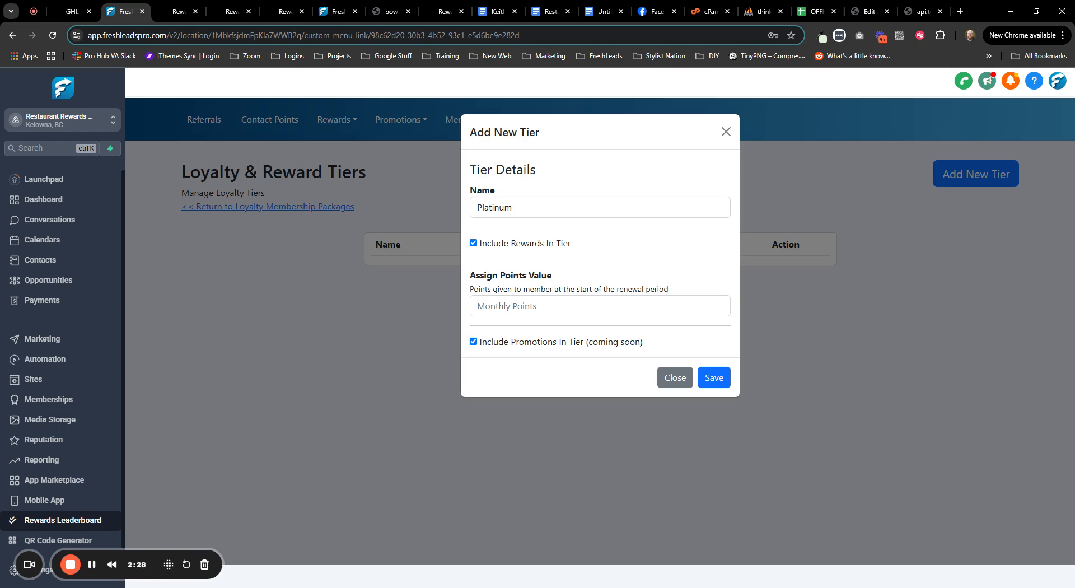
{"action": "left_click", "coordinate": [594, 306]}
{"action": "type", "text": "500"}
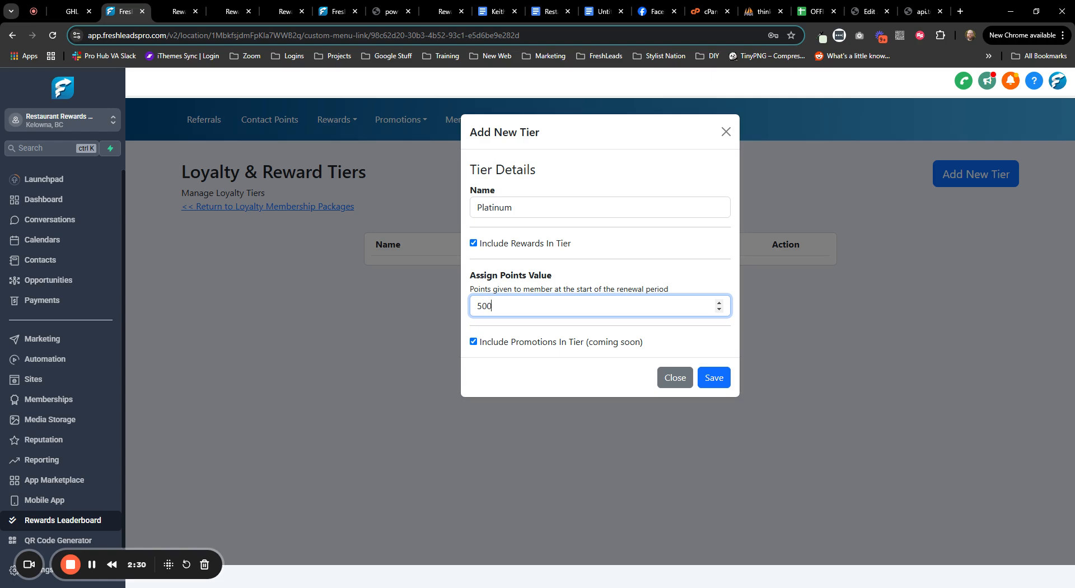
{"action": "type", "text": "0"}
{"action": "left_click", "coordinate": [713, 377]}
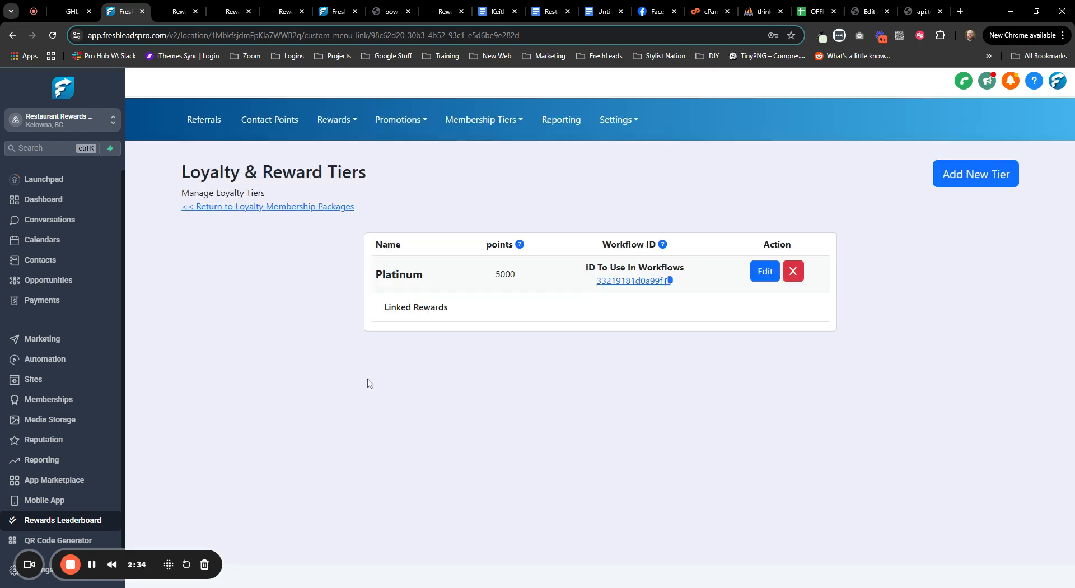
- Add a Gold tier with 2500 monthly points below Platinum
{"action": "left_click", "coordinate": [963, 174]}
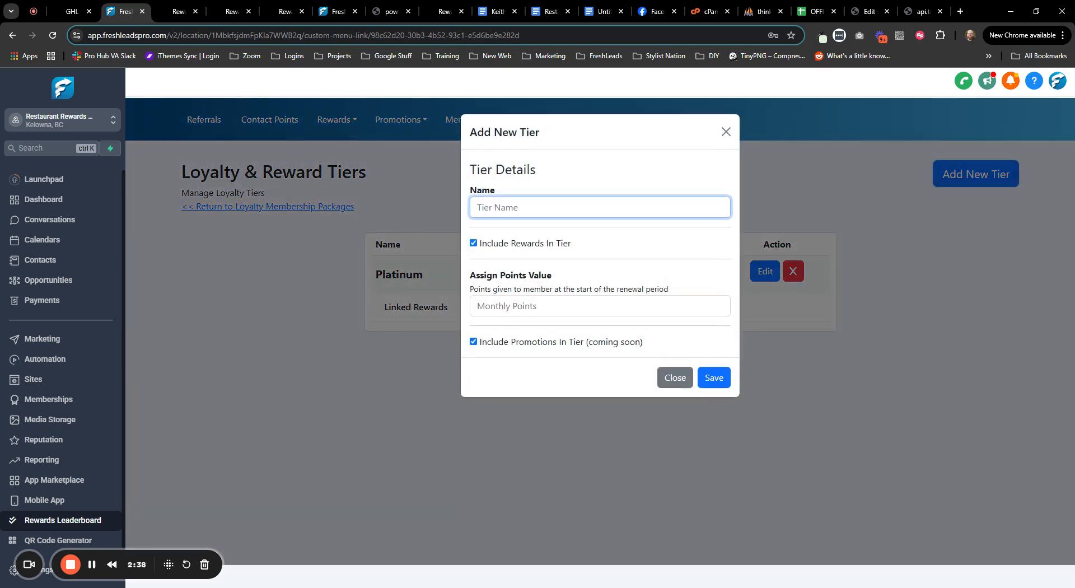
{"action": "type", "text": "Gold"}
{"action": "left_click", "coordinate": [505, 314]}
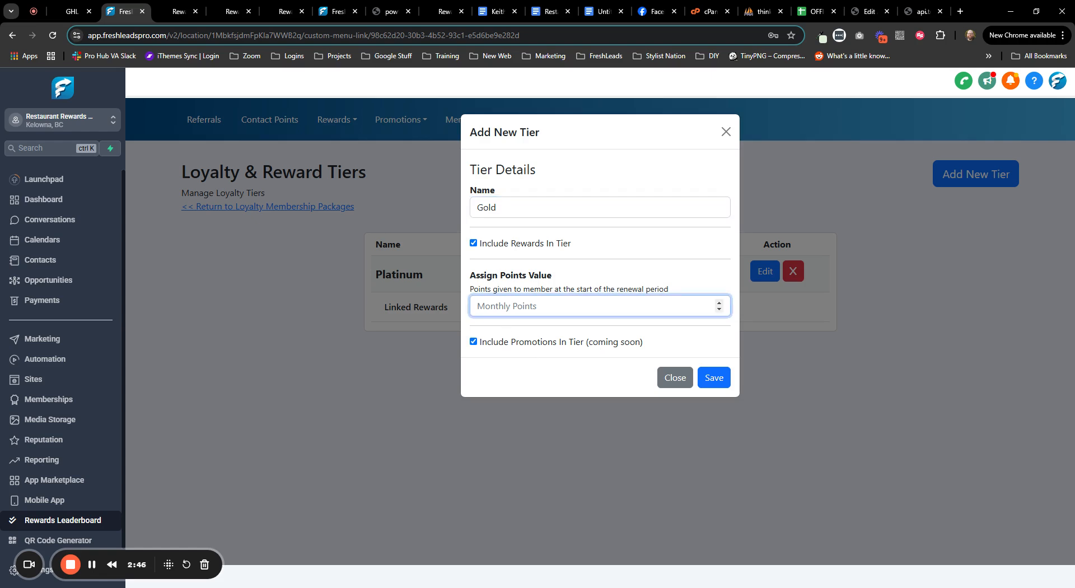
{"action": "type", "text": "2500"}
{"action": "left_click", "coordinate": [715, 384]}
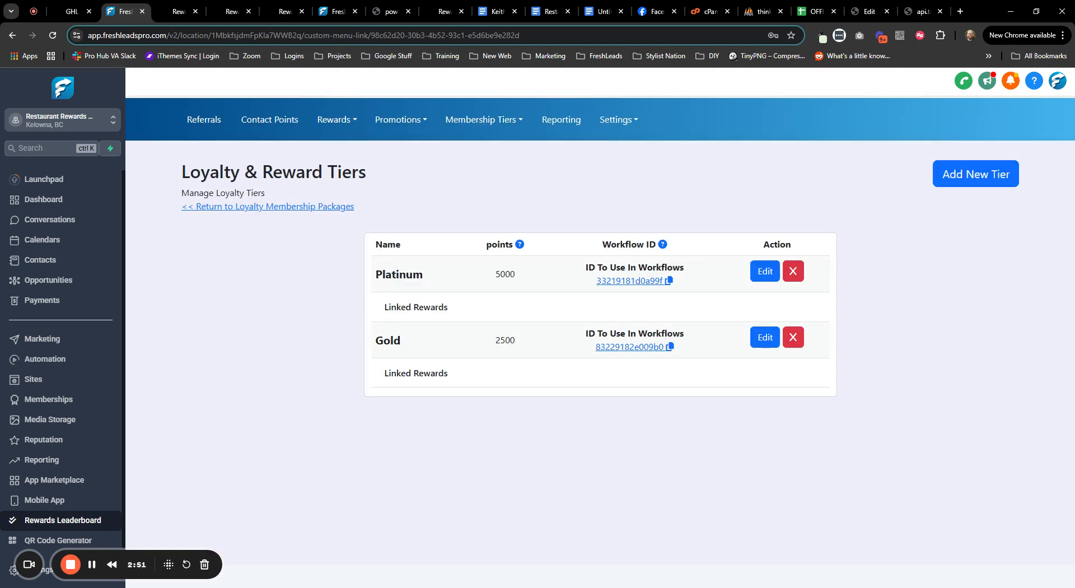
{"action": "left_click_drag", "start_coordinate": [397, 307], "coordinate": [457, 307]}
{"action": "left_click_drag", "start_coordinate": [443, 374], "coordinate": [414, 373]}
{"action": "left_click", "coordinate": [329, 389]}
- Go to Reward Items, start a new reward, and attach the image 50GiftCard.jpg
{"action": "left_click", "coordinate": [338, 122]}
{"action": "left_click", "coordinate": [337, 147]}
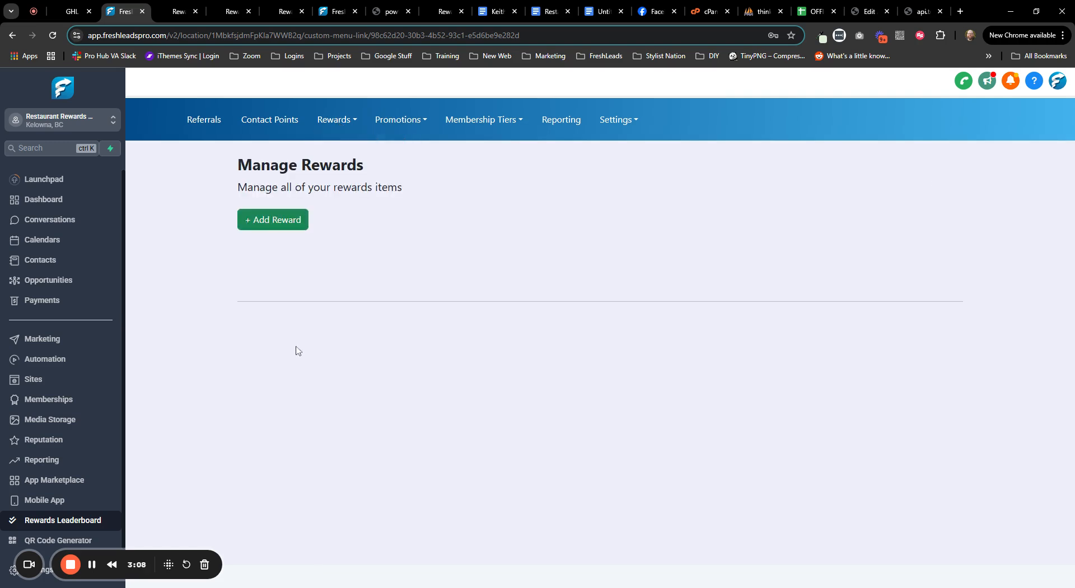
{"action": "left_click", "coordinate": [281, 219]}
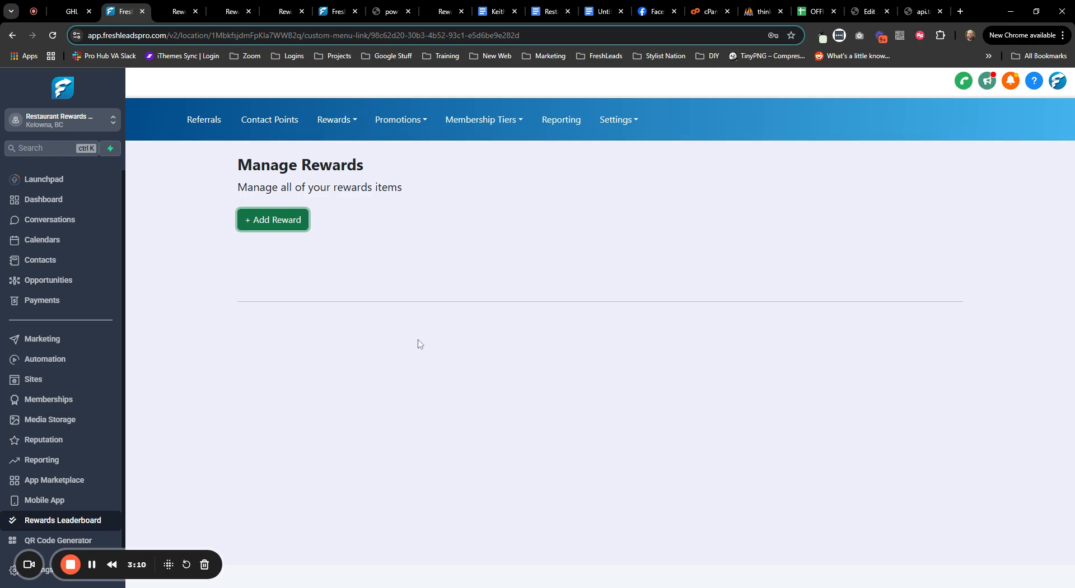
{"action": "left_click", "coordinate": [453, 259]}
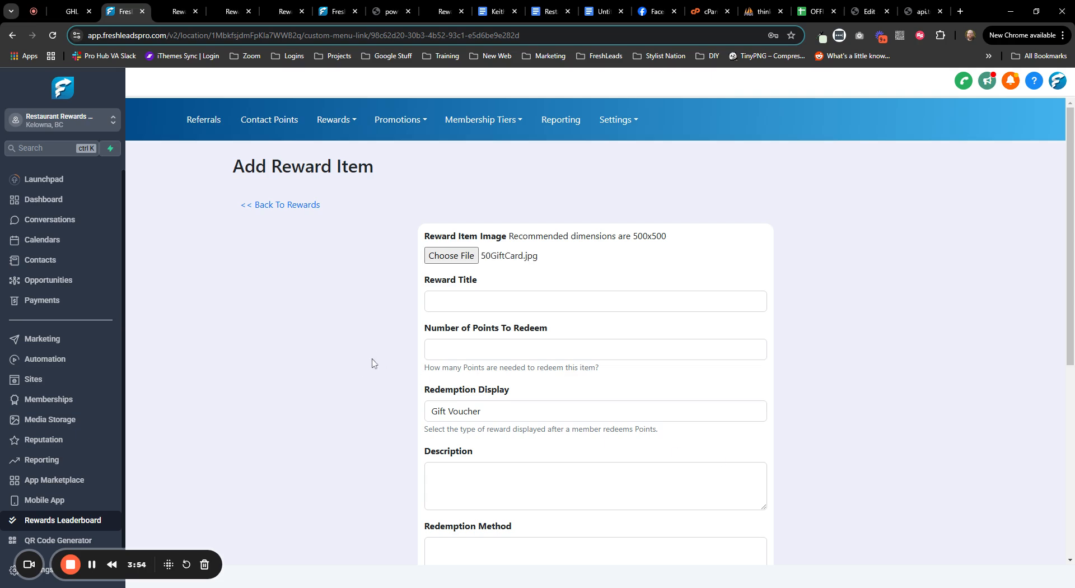
- Enter title 'Exclusive Reward $50', 500 points, and a $50 gift card description
{"action": "left_click", "coordinate": [627, 301]}
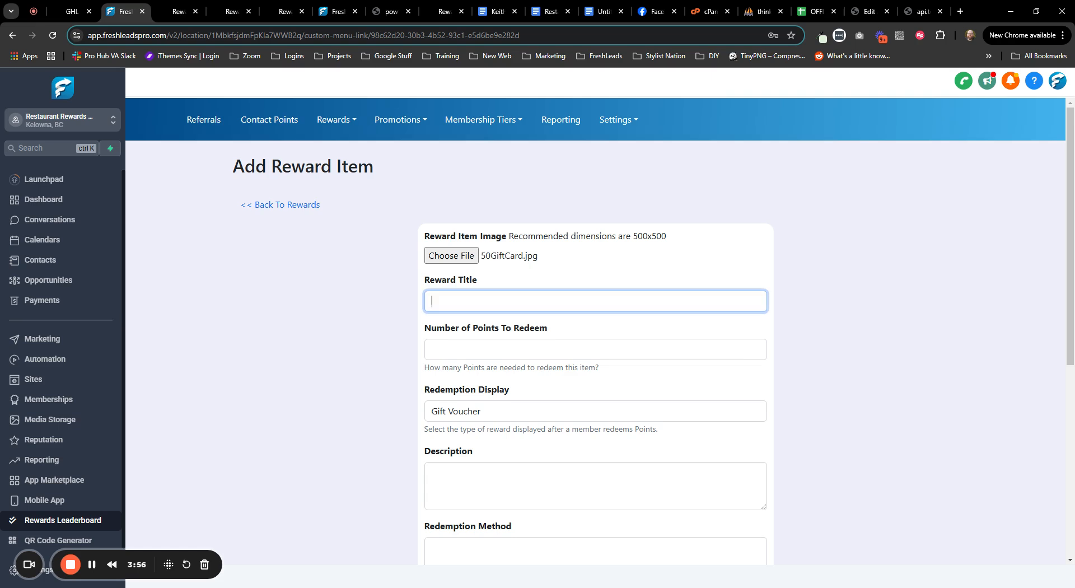
{"action": "type", "text": "Exclusive Reward $50"}
{"action": "key", "text": "Tab"}
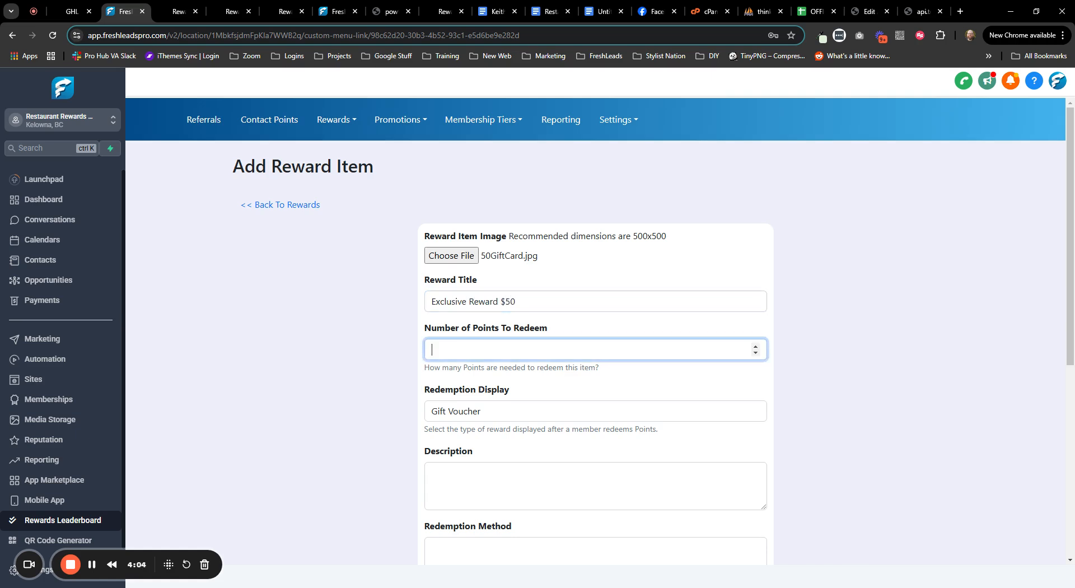
{"action": "type", "text": "500"}
{"action": "key", "text": "Tab"}
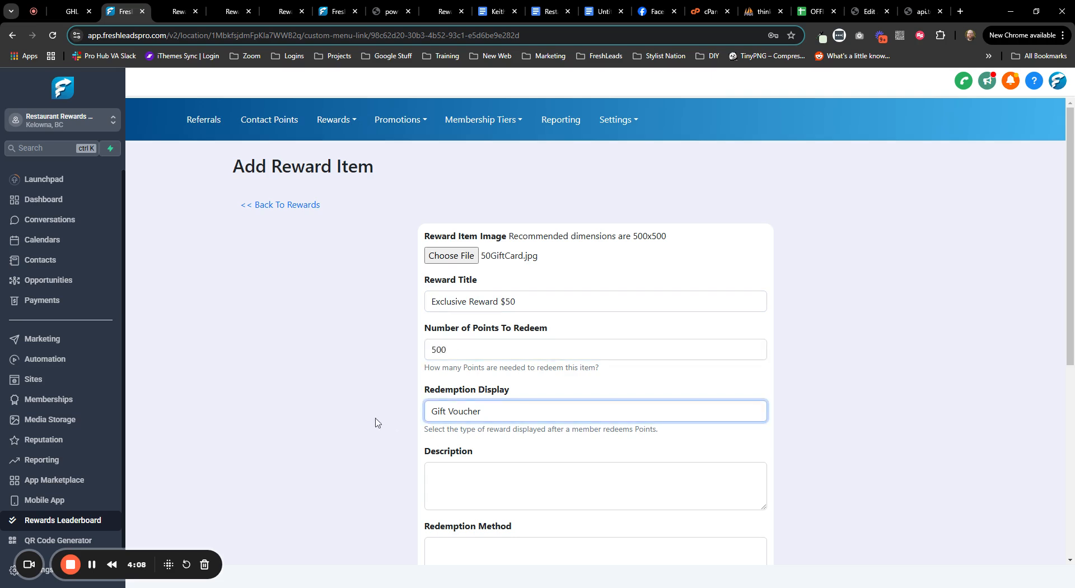
{"action": "scroll", "coordinate": [465, 305], "scroll_direction": "down", "scroll_amount": 2}
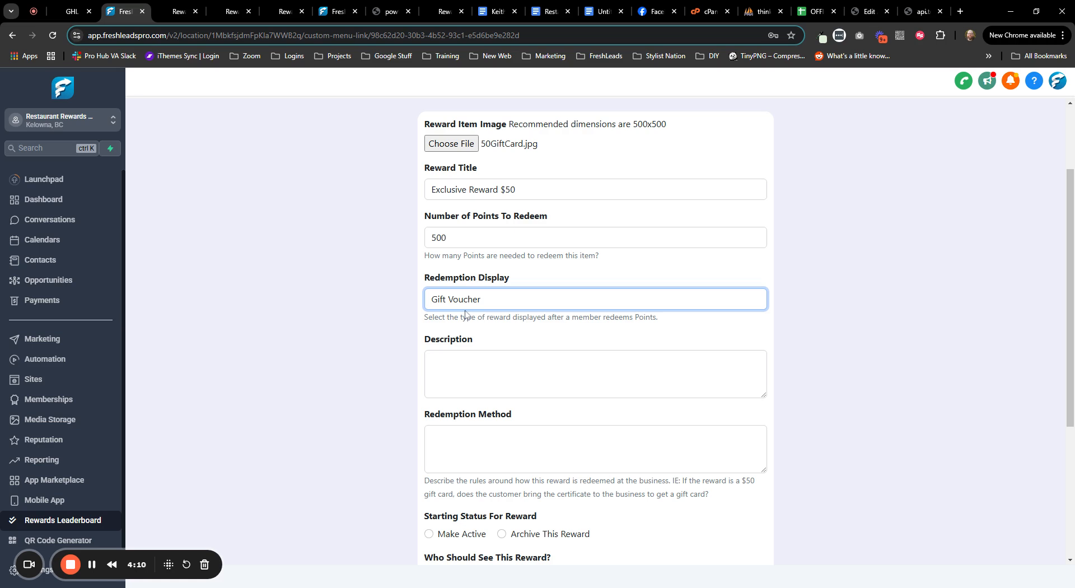
{"action": "key", "text": "Tab"}
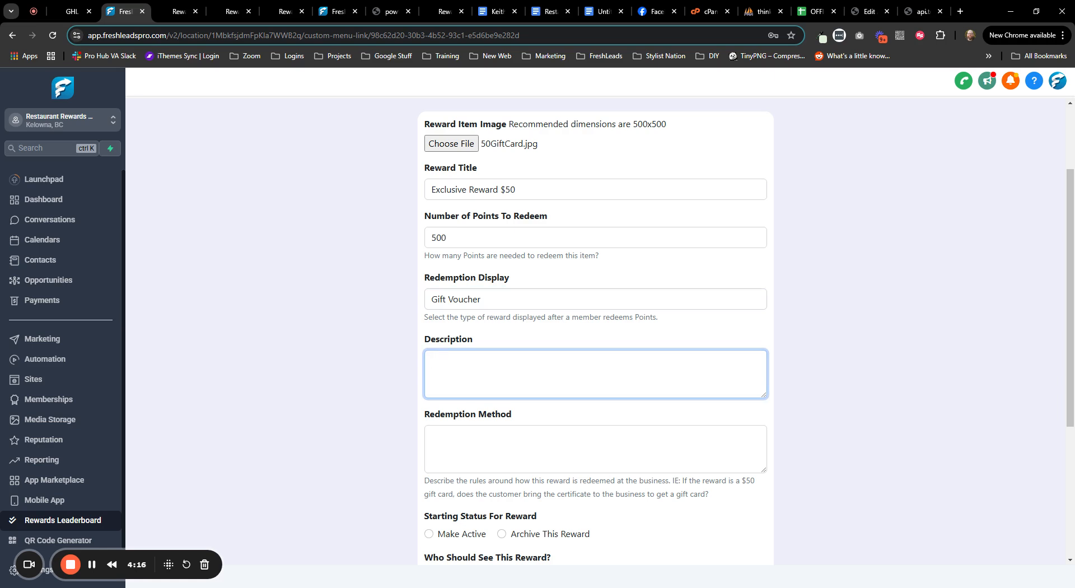
{"action": "type", "text": "Redeem this exclusive"}
{"action": "key", "text": "BackSpace"}
{"action": "key", "text": "BackSpace"}
{"action": "type", "text": "reward and ge"}
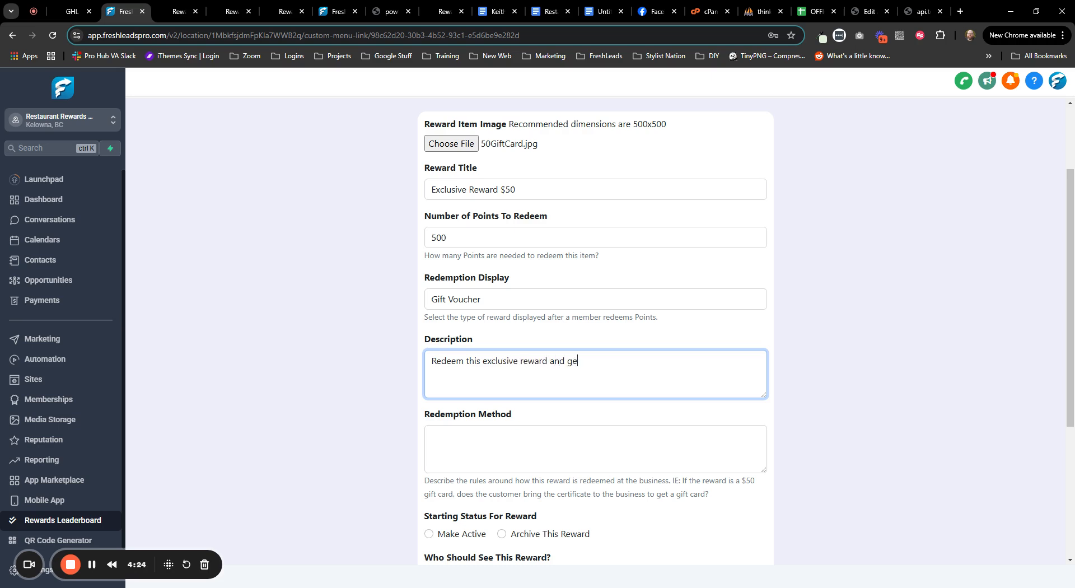
{"action": "type", "text": "t a $50 gift card"}
{"action": "key", "text": "BackSpace"}
{"action": "key", "text": "BackSpace"}
{"action": "type", "text": "ard"}
{"action": "scroll", "coordinate": [364, 392], "scroll_direction": "down", "scroll_amount": 2}
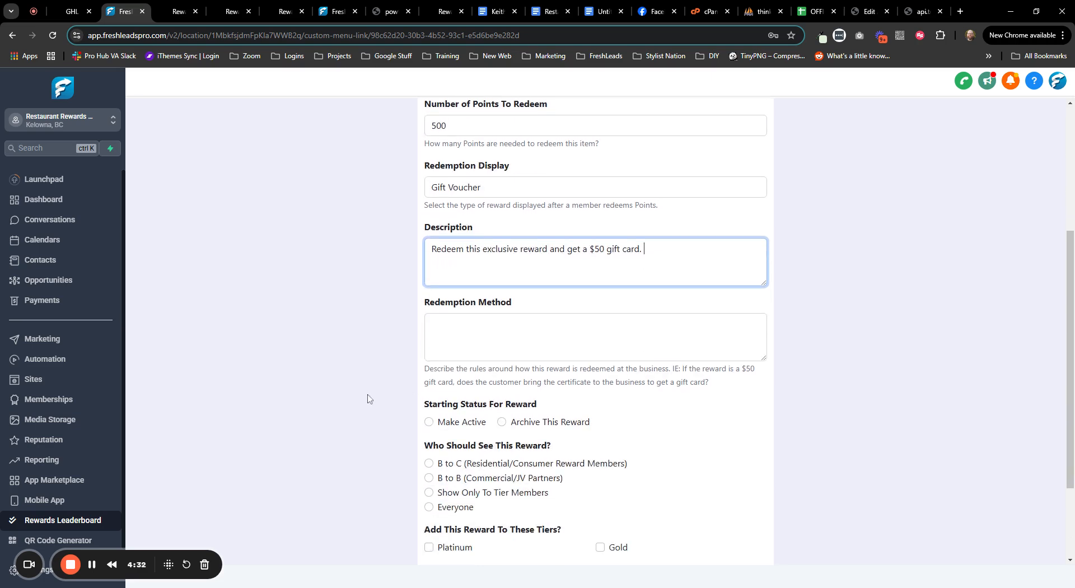
{"action": "scroll", "coordinate": [367, 399], "scroll_direction": "up", "scroll_amount": 3}
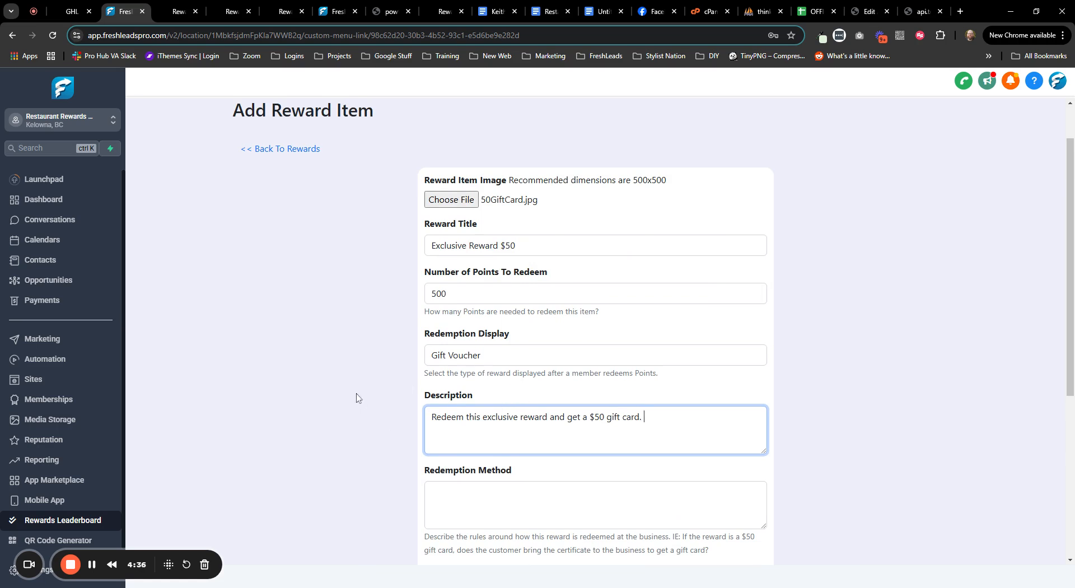
- Retitle the reward '1 on 1 Training Session' and rewrite the description for a 1 on 1 training session
{"action": "left_click", "coordinate": [457, 493]}
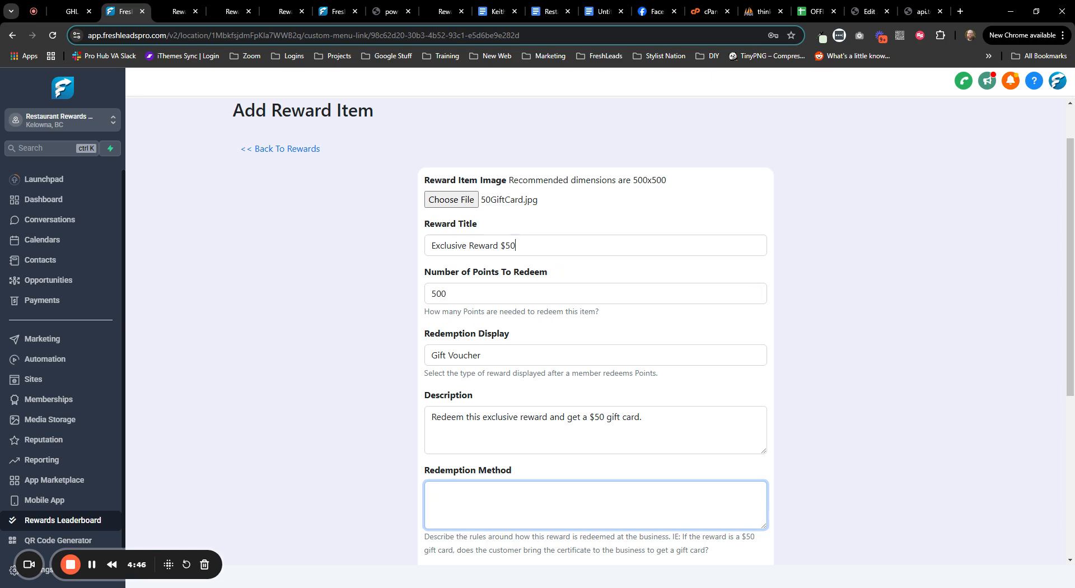
{"action": "left_click_drag", "start_coordinate": [516, 245], "coordinate": [285, 247]}
{"action": "type", "text": "1 on "}
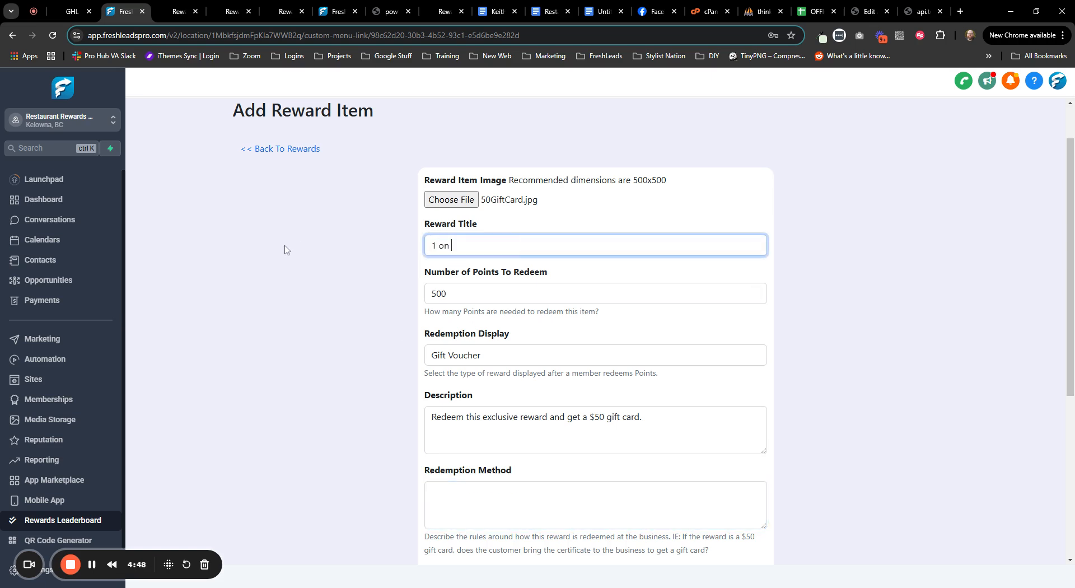
{"action": "type", "text": "1 Training Session"}
{"action": "scroll", "coordinate": [348, 379], "scroll_direction": "down", "scroll_amount": 3}
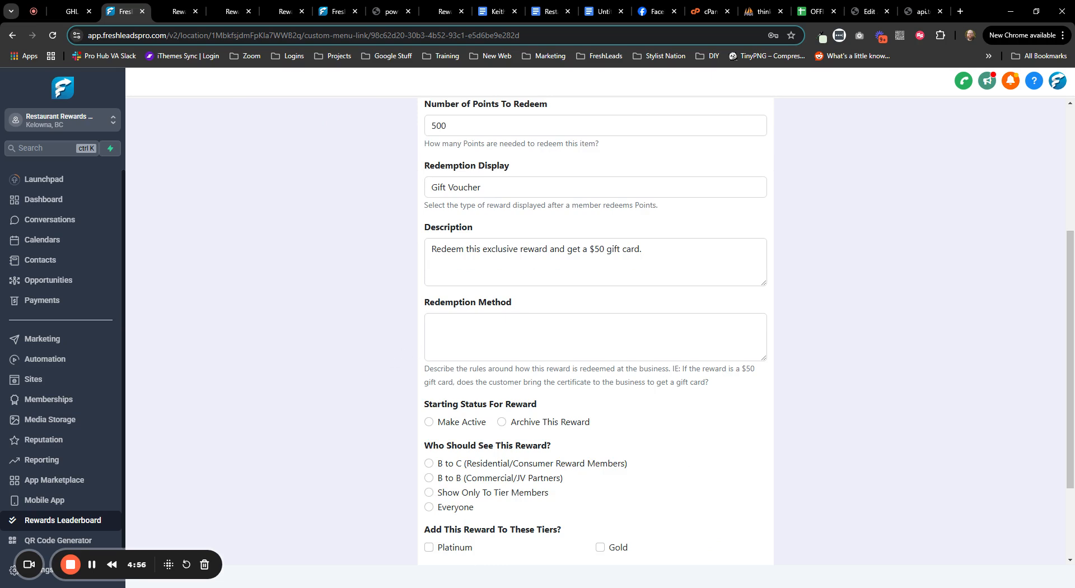
{"action": "left_click_drag", "start_coordinate": [589, 250], "coordinate": [645, 249]}
{"action": "type", "text": "free"}
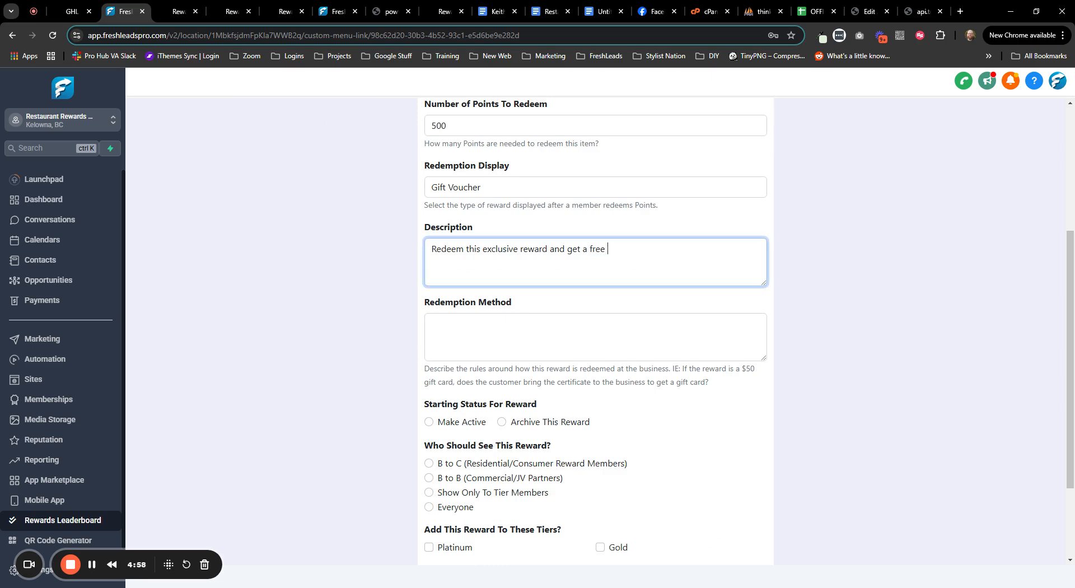
{"action": "key", "text": "BackSpace"}
{"action": "key", "text": "BackSpace"}
{"action": "key", "text": "BackSpace"}
{"action": "key", "text": "BackSpace"}
{"action": "key", "text": "BackSpace"}
{"action": "type", "text": "training session 10"}
{"action": "key", "text": "BackSpace"}
{"action": "key", "text": "BackSpace"}
{"action": "type", "text": "on 1 with SVE"}
{"action": "key", "text": "BackSpace"}
{"action": "key", "text": "BackSpace"}
{"action": "type", "text": "ven."}
- Set the redemption method: bring in this voucher or book online and give the redemption code
{"action": "key", "text": "Tab"}
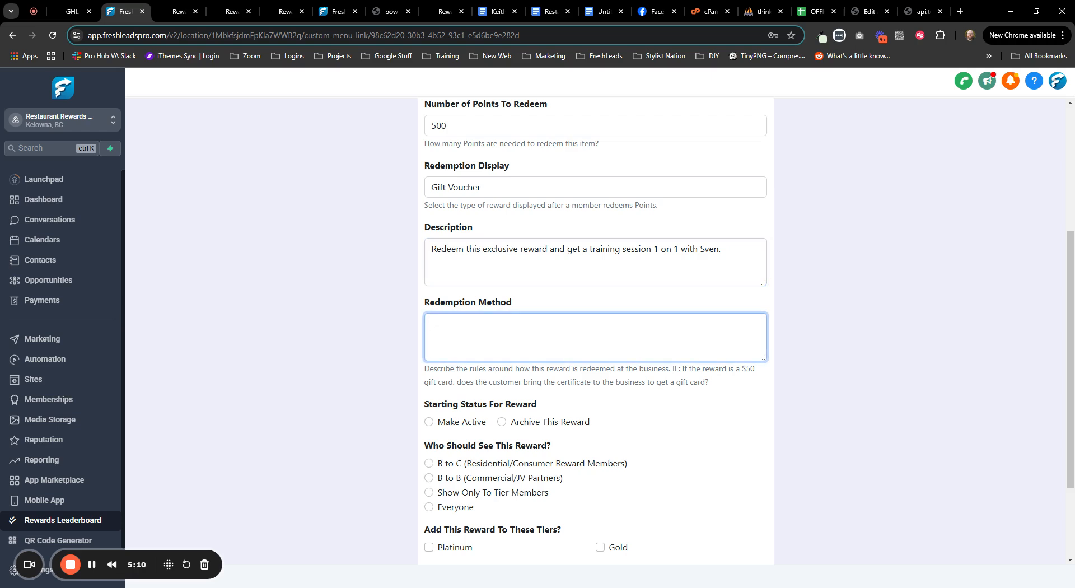
{"action": "type", "text": "Bring hti"}
{"action": "key", "text": "BackSpace"}
{"action": "key", "text": "BackSpace"}
{"action": "type", "text": "in this voucher o"}
{"action": "type", "text": " show"}
{"action": "key", "text": "BackSpace"}
{"action": "key", "text": "BackSpace"}
{"action": "key", "text": "BackSpace"}
{"action": "key", "text": "BackSpace"}
{"action": "key", "text": "BackSpace"}
{"action": "type", "text": "r book online "}
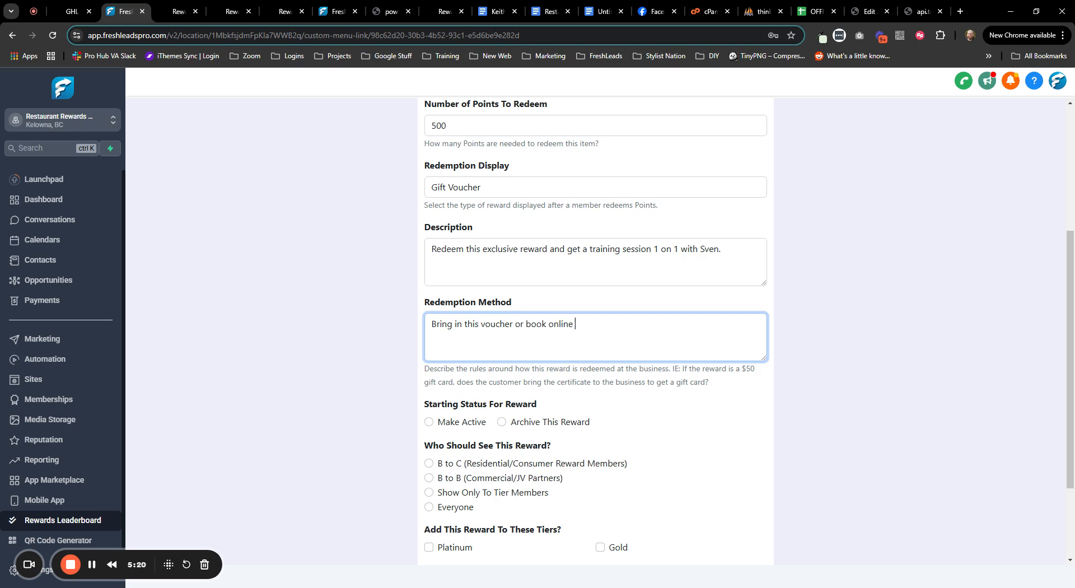
{"action": "type", "text": "and give us the redemption code."}
- Make the reward active, visible only to Platinum and Gold tier members, and add it
{"action": "left_click", "coordinate": [429, 422]}
{"action": "scroll", "coordinate": [373, 440], "scroll_direction": "down", "scroll_amount": 2}
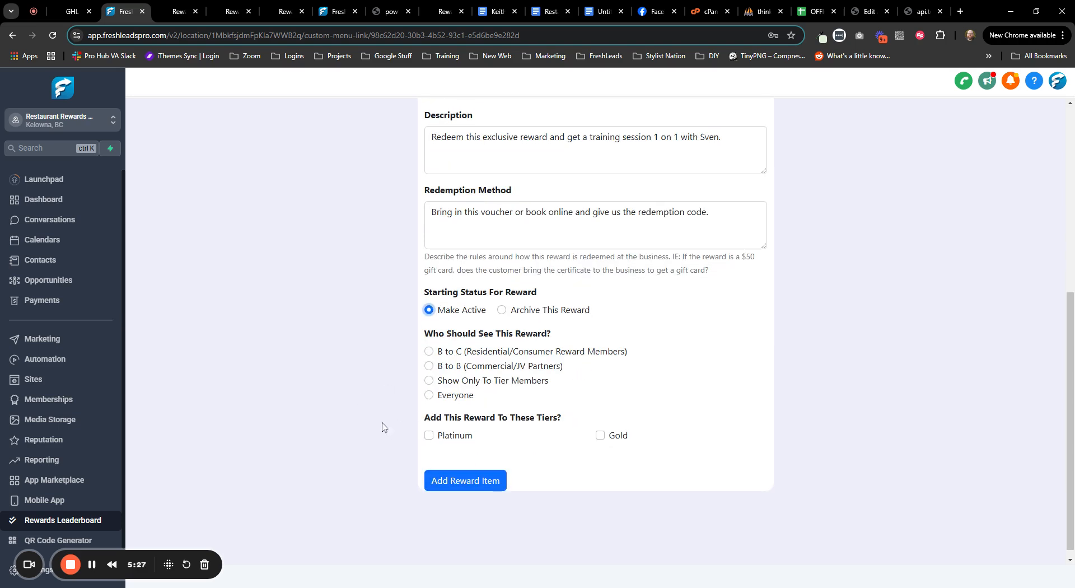
{"action": "left_click", "coordinate": [430, 381]}
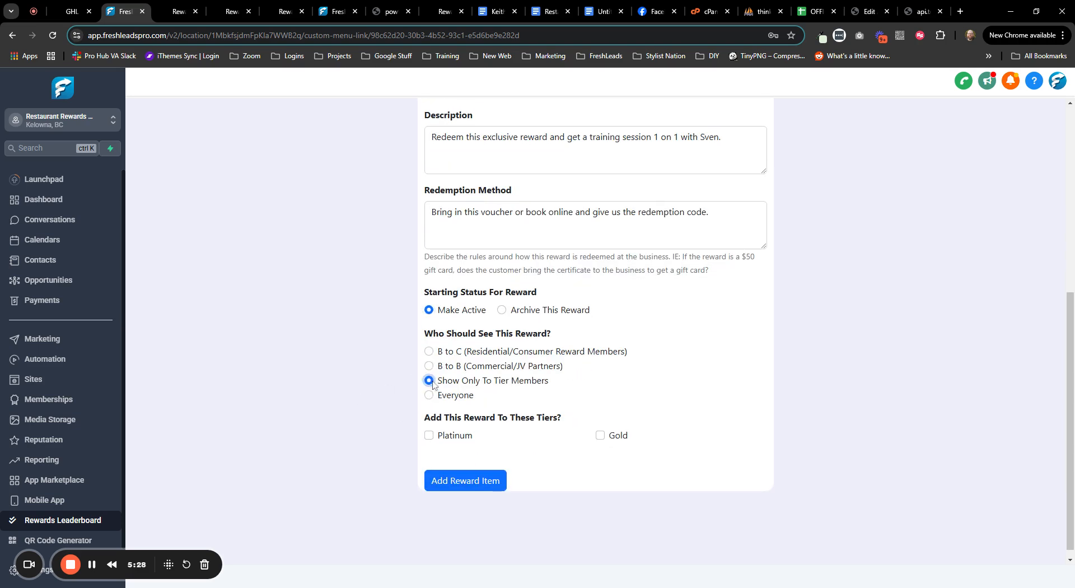
{"action": "left_click", "coordinate": [430, 438]}
{"action": "left_click", "coordinate": [600, 437]}
{"action": "left_click", "coordinate": [456, 484]}
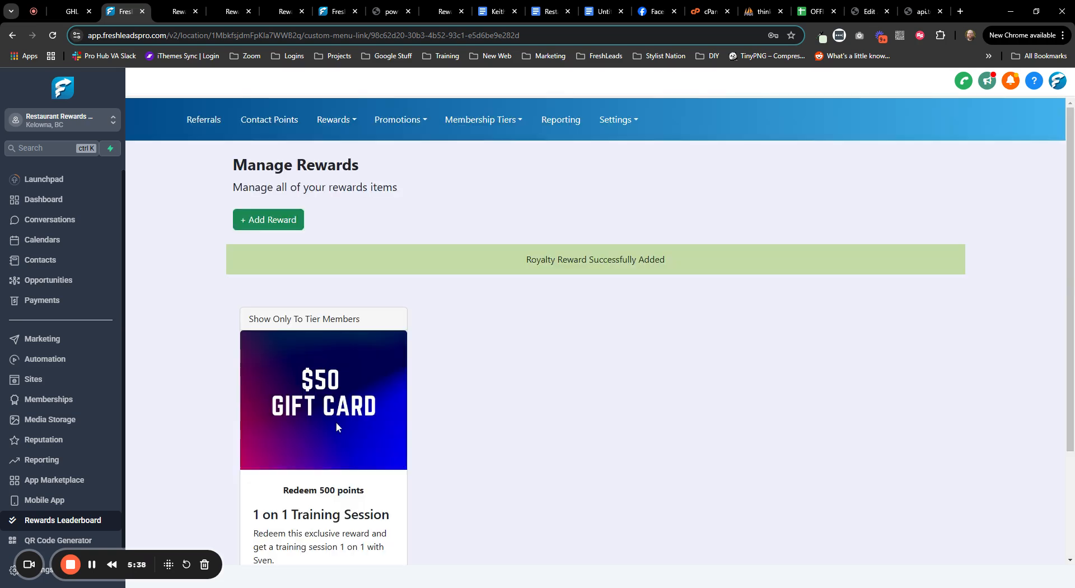
- Review the new reward card, then confirm Fitness Membership 1's Platinum and Gold tiers list it
{"action": "scroll", "coordinate": [448, 391], "scroll_direction": "down", "scroll_amount": 3}
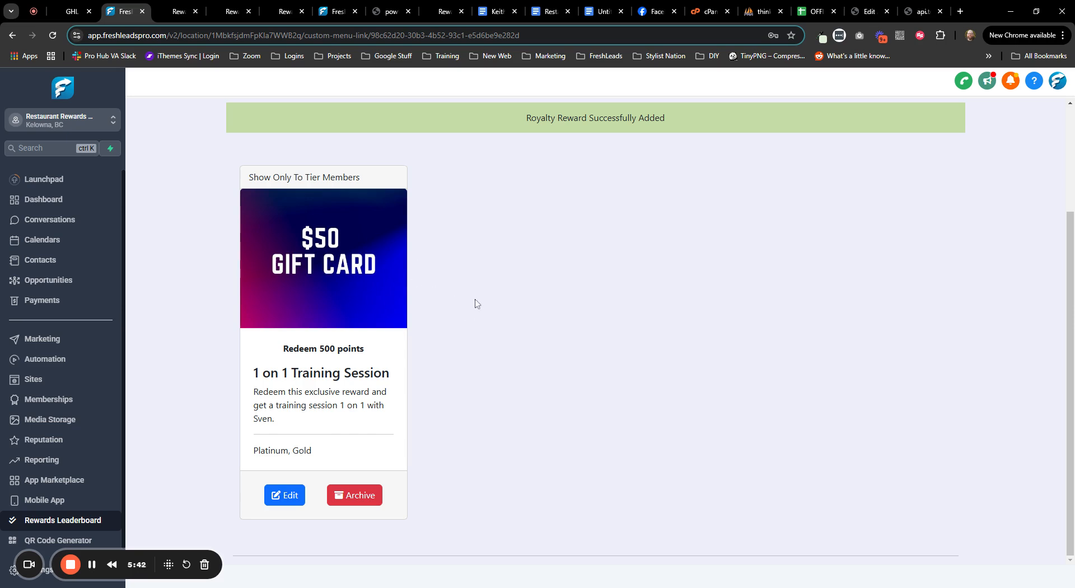
{"action": "scroll", "coordinate": [483, 326], "scroll_direction": "up", "scroll_amount": 3}
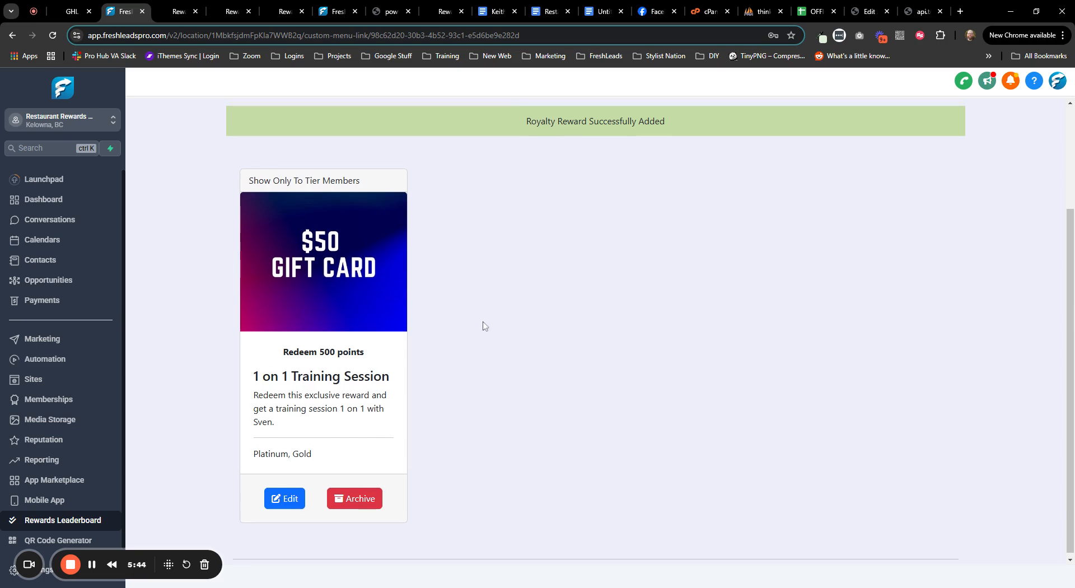
{"action": "scroll", "coordinate": [485, 327], "scroll_direction": "down", "scroll_amount": 3}
{"action": "scroll", "coordinate": [485, 327], "scroll_direction": "up", "scroll_amount": 3}
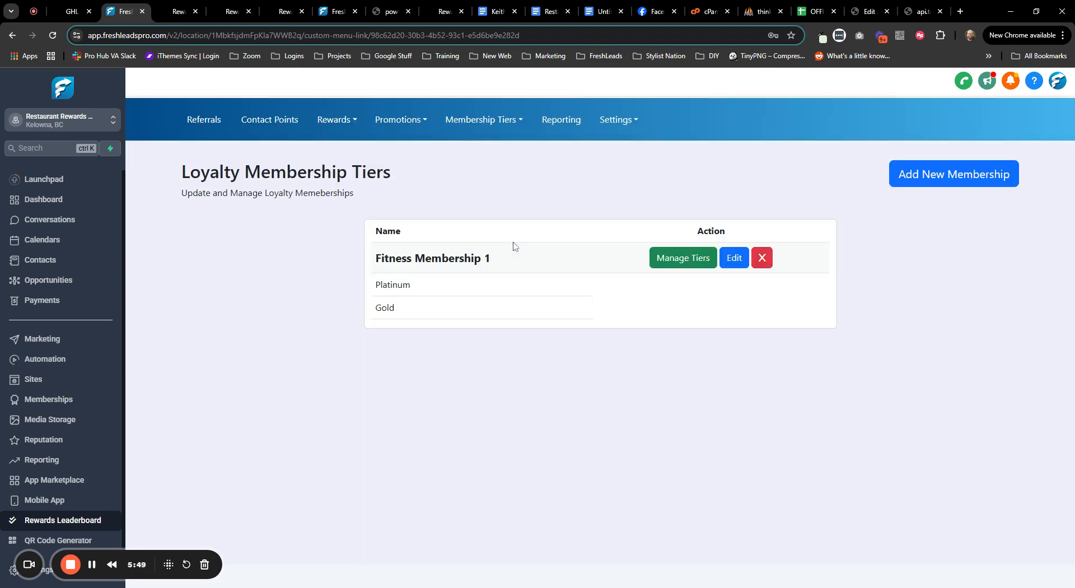
{"action": "left_click", "coordinate": [677, 257]}
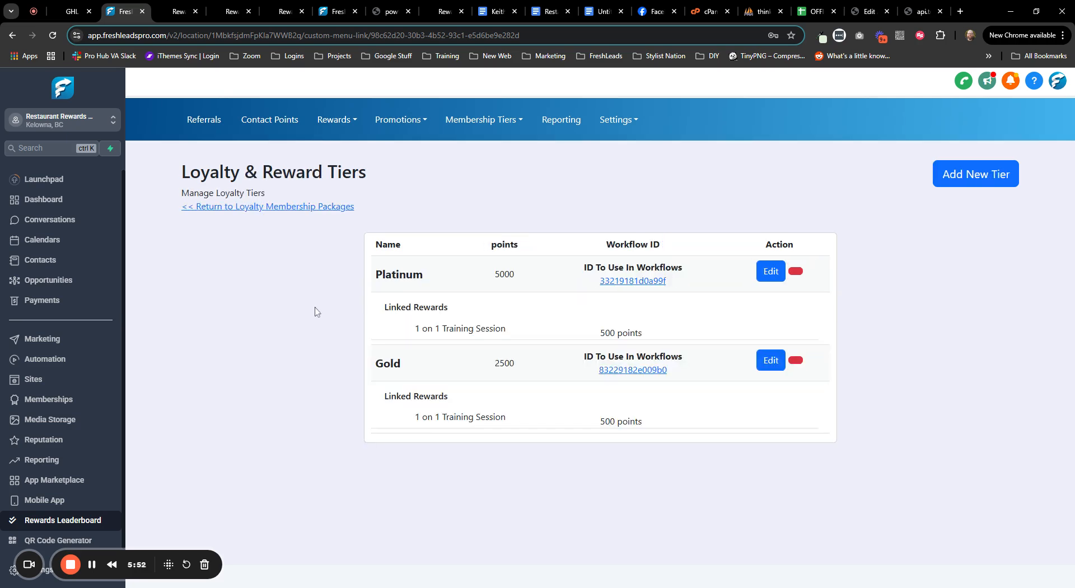
{"action": "left_click_drag", "start_coordinate": [420, 335], "coordinate": [494, 336]}
{"action": "left_click_drag", "start_coordinate": [432, 434], "coordinate": [495, 434]}
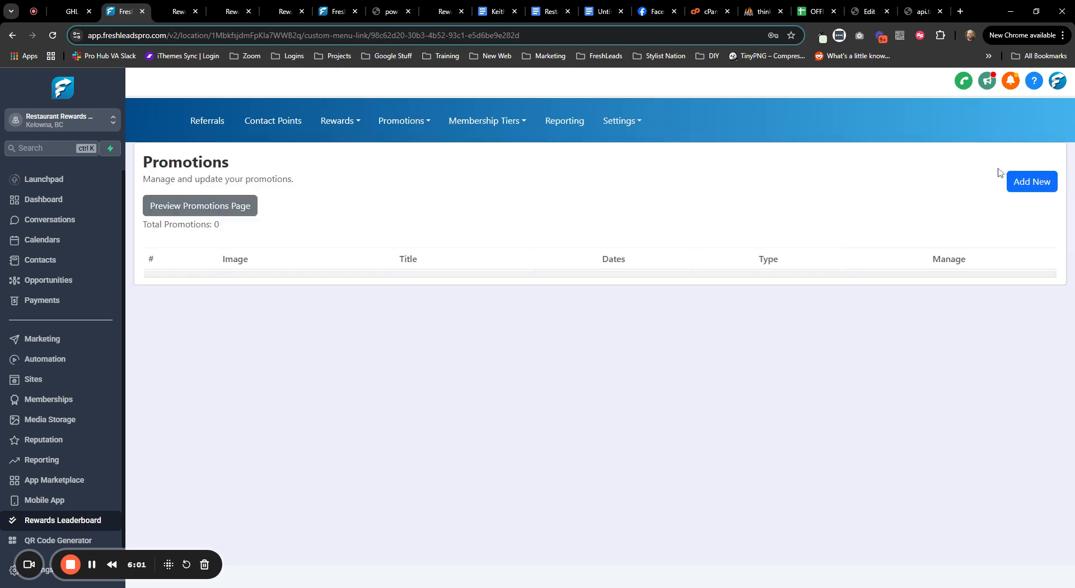
- Start a new promotion named 'Exclusive Monthly Event' and choose its featured image
{"action": "left_click", "coordinate": [1033, 181]}
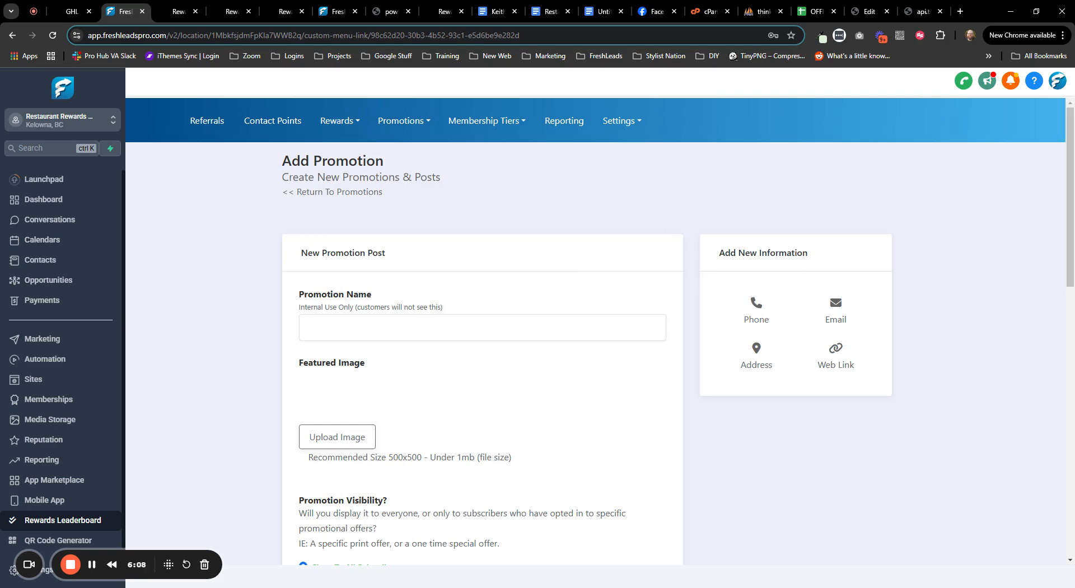
{"action": "type", "text": "Exclusive Monthly Event"}
{"action": "left_click_drag", "start_coordinate": [329, 435], "coordinate": [323, 435]}
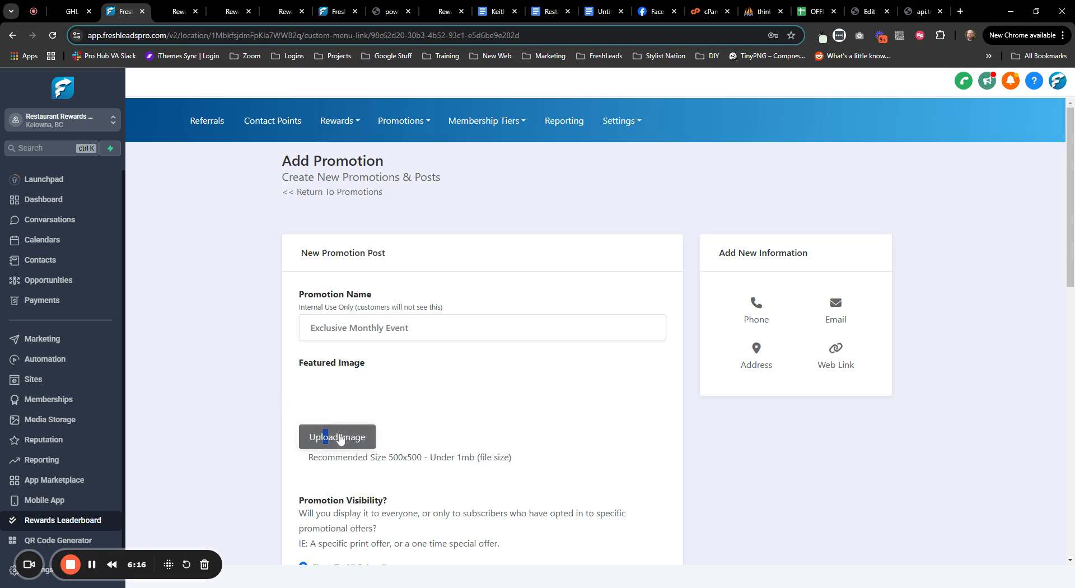
{"action": "left_click", "coordinate": [340, 438]}
- Restrict the promotion to tier members, including the Platinum and Gold tiers
{"action": "scroll", "coordinate": [734, 446], "scroll_direction": "down", "scroll_amount": 6}
{"action": "scroll", "coordinate": [743, 428], "scroll_direction": "up", "scroll_amount": 3}
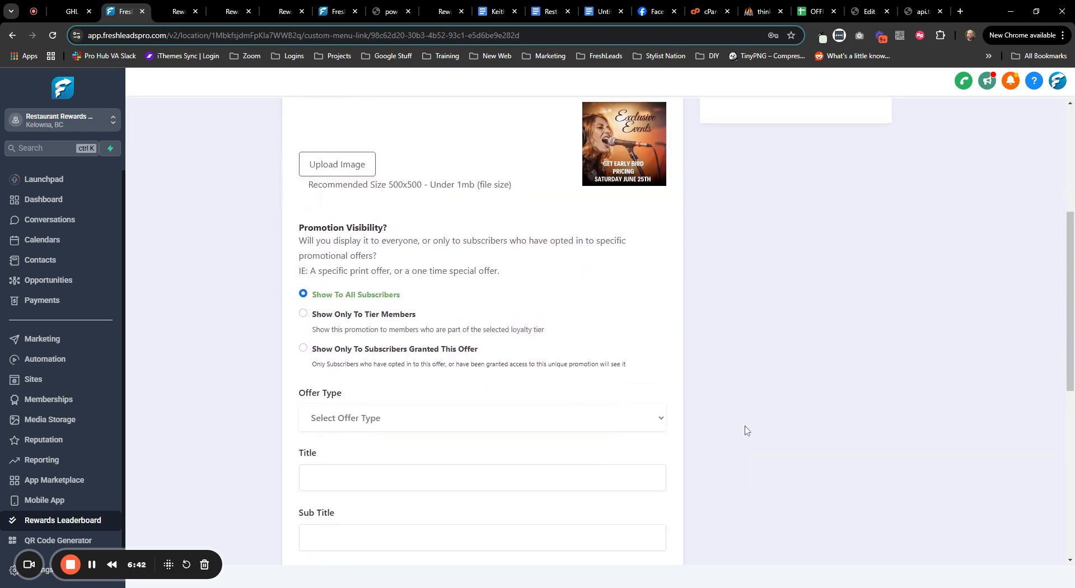
{"action": "scroll", "coordinate": [767, 377], "scroll_direction": "down", "scroll_amount": 2}
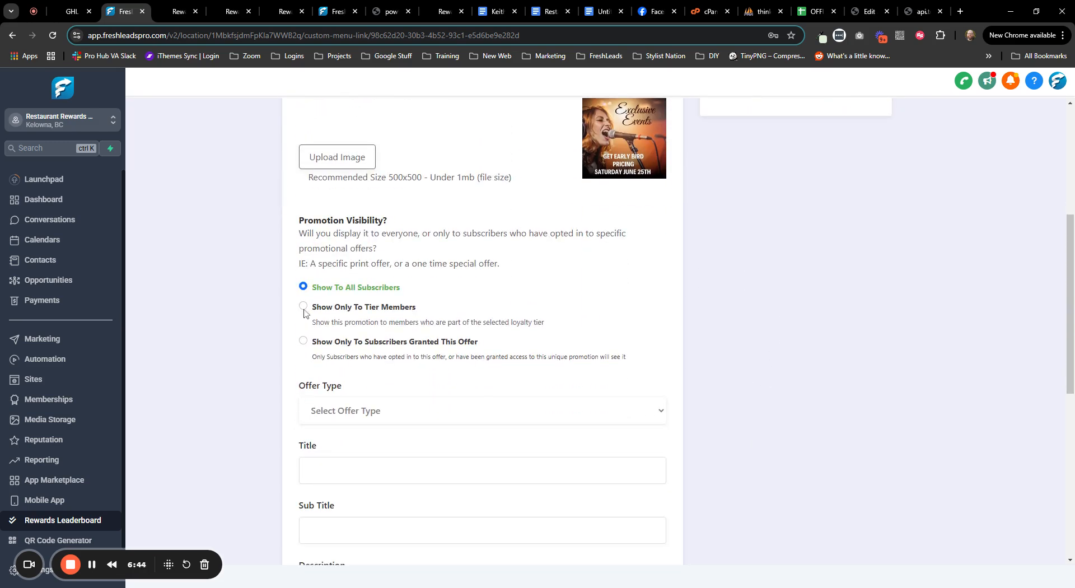
{"action": "left_click", "coordinate": [303, 306]}
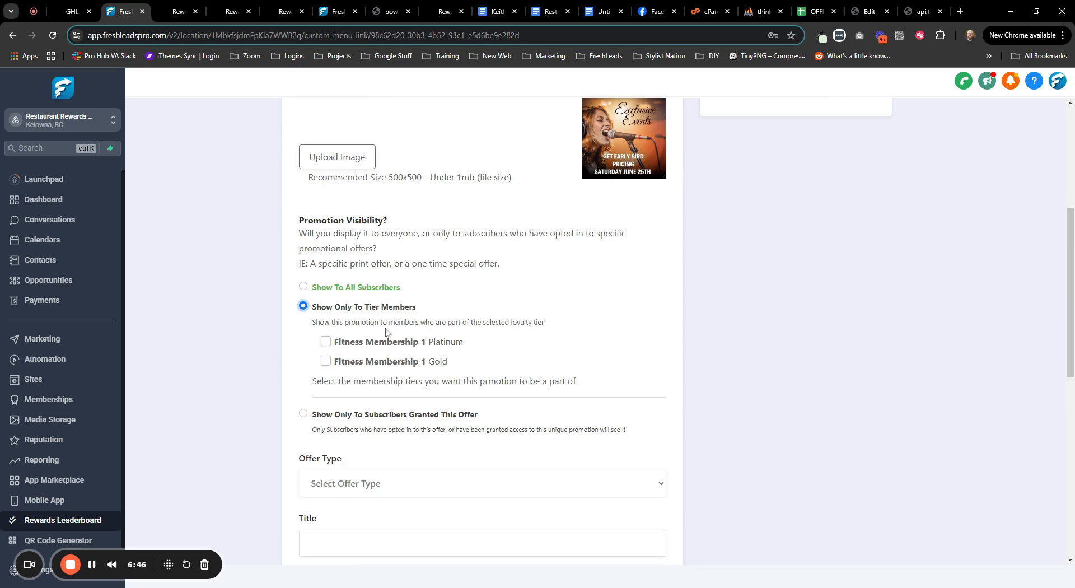
{"action": "left_click", "coordinate": [327, 343]}
{"action": "scroll", "coordinate": [277, 381], "scroll_direction": "down", "scroll_amount": 2}
{"action": "scroll", "coordinate": [252, 373], "scroll_direction": "down", "scroll_amount": 1}
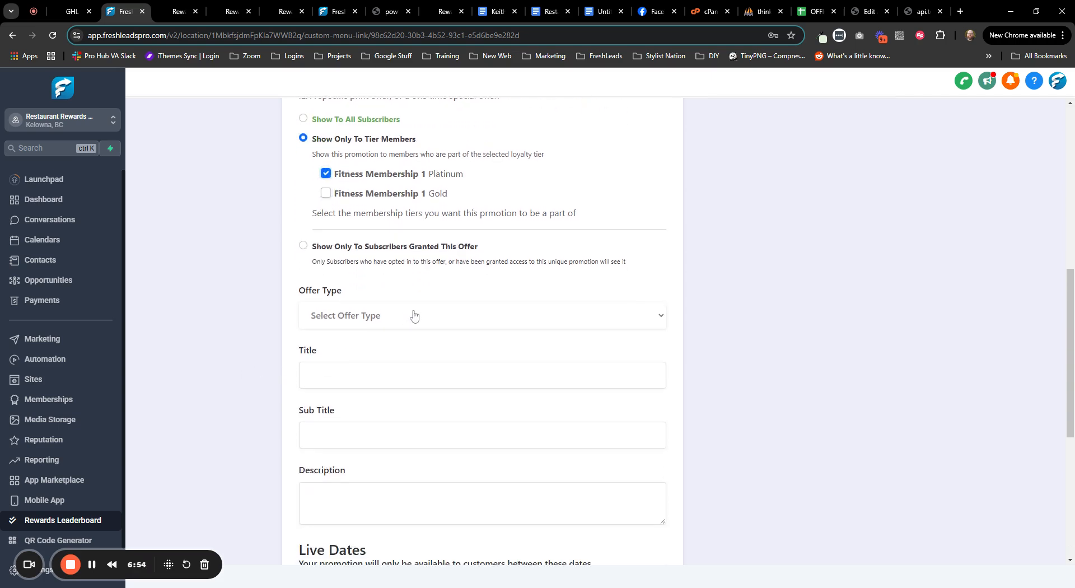
{"action": "scroll", "coordinate": [336, 324], "scroll_direction": "up", "scroll_amount": 2}
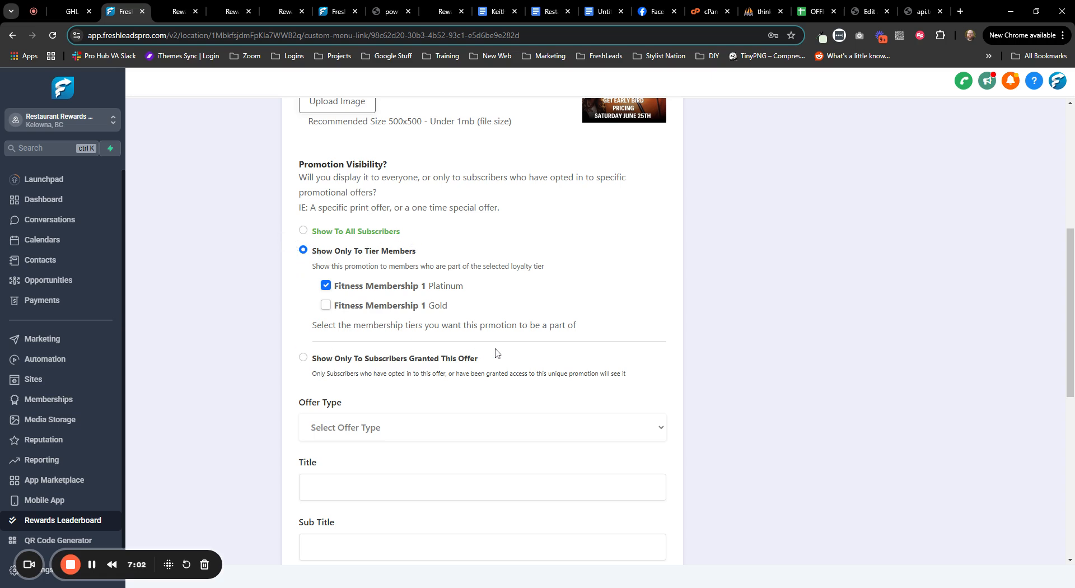
{"action": "left_click", "coordinate": [328, 308]}
- Make it an event post on 2025-01-31 ending at 08:00 PM, and enter its title and description
{"action": "scroll", "coordinate": [257, 347], "scroll_direction": "down", "scroll_amount": 1}
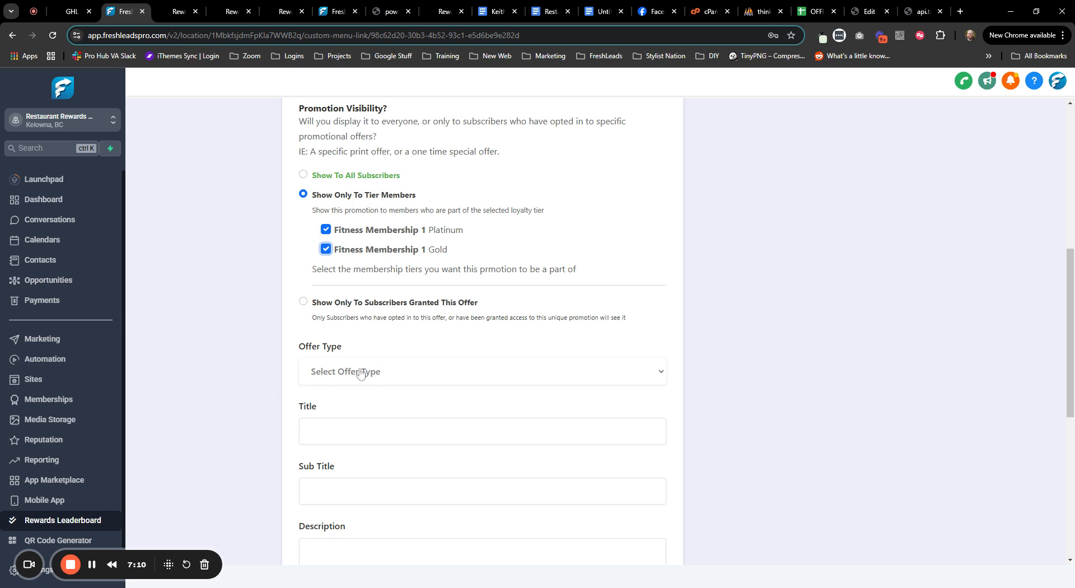
{"action": "left_click", "coordinate": [356, 390]}
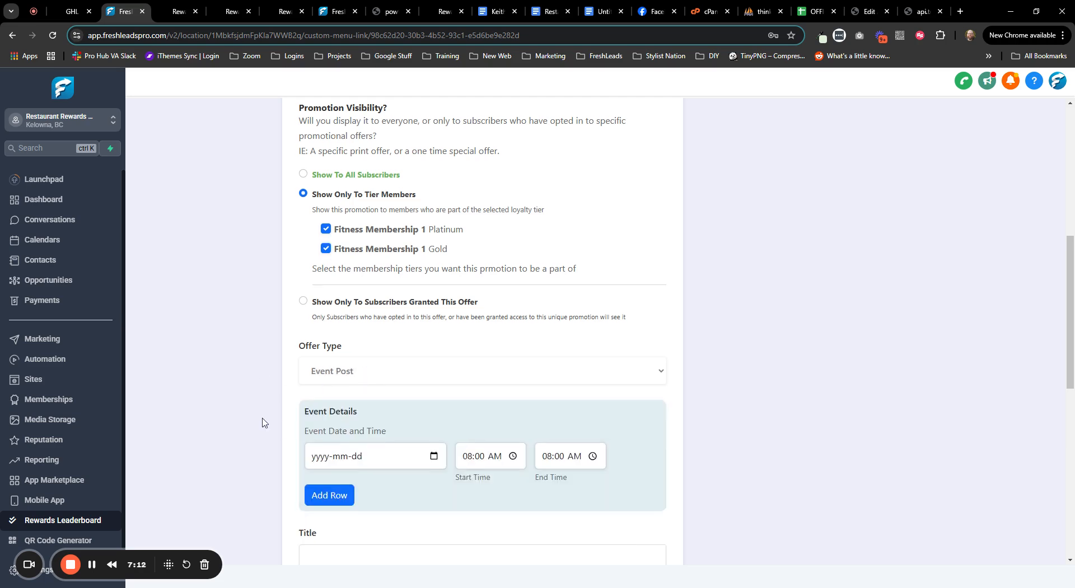
{"action": "scroll", "coordinate": [264, 422], "scroll_direction": "down", "scroll_amount": 3}
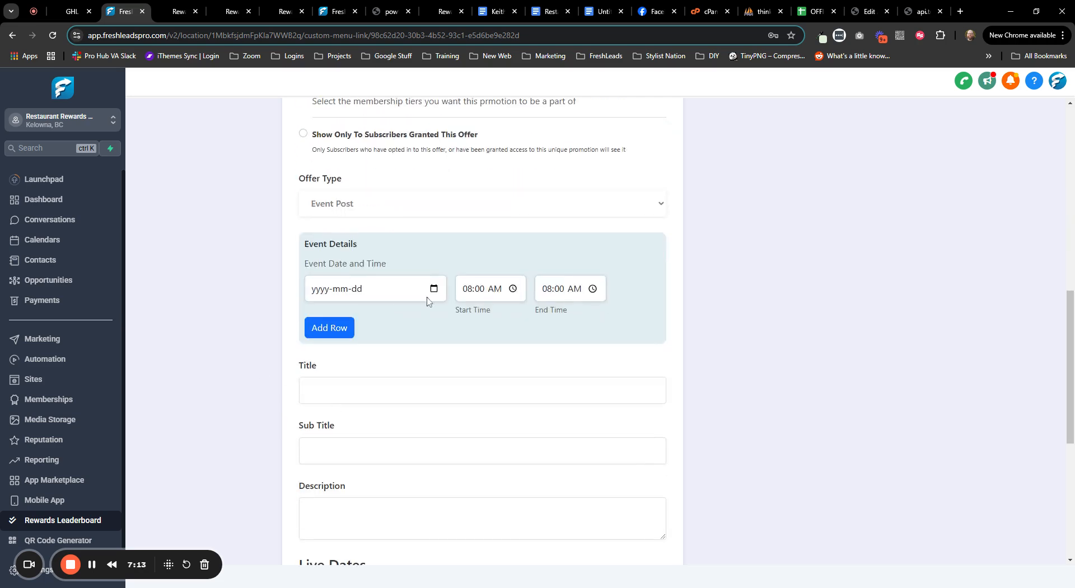
{"action": "left_click", "coordinate": [427, 361]}
{"action": "left_click", "coordinate": [613, 332]}
{"action": "scroll", "coordinate": [646, 402], "scroll_direction": "down", "scroll_amount": 2}
{"action": "left_click", "coordinate": [483, 279]}
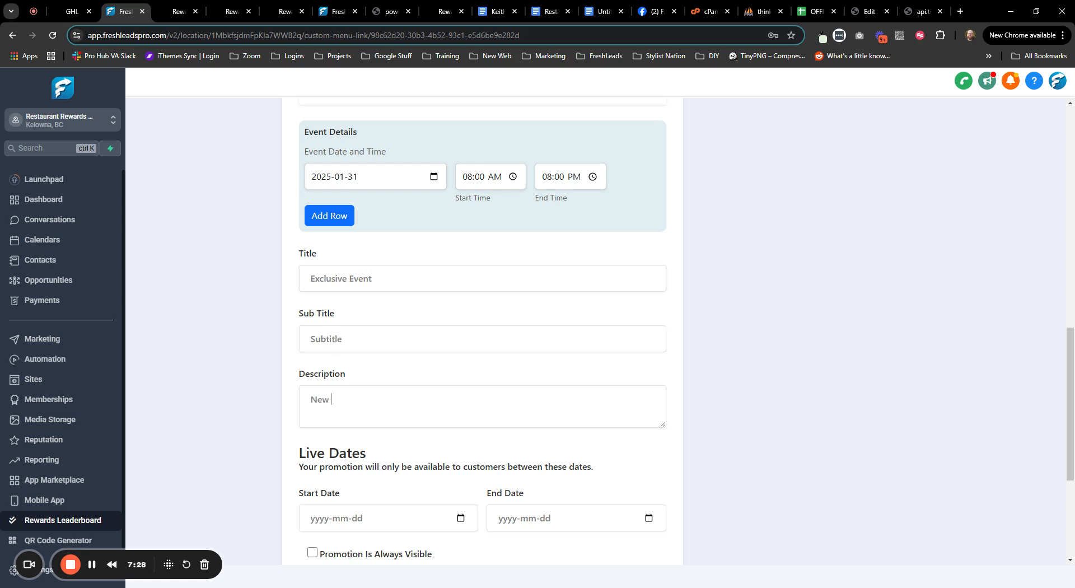
{"action": "type", "text": "ription"}
- Set the promotion live from 2025-01-27 to 2025-01-31, make it always visible, and save it
{"action": "scroll", "coordinate": [229, 381], "scroll_direction": "down", "scroll_amount": 3}
{"action": "left_click", "coordinate": [456, 353]}
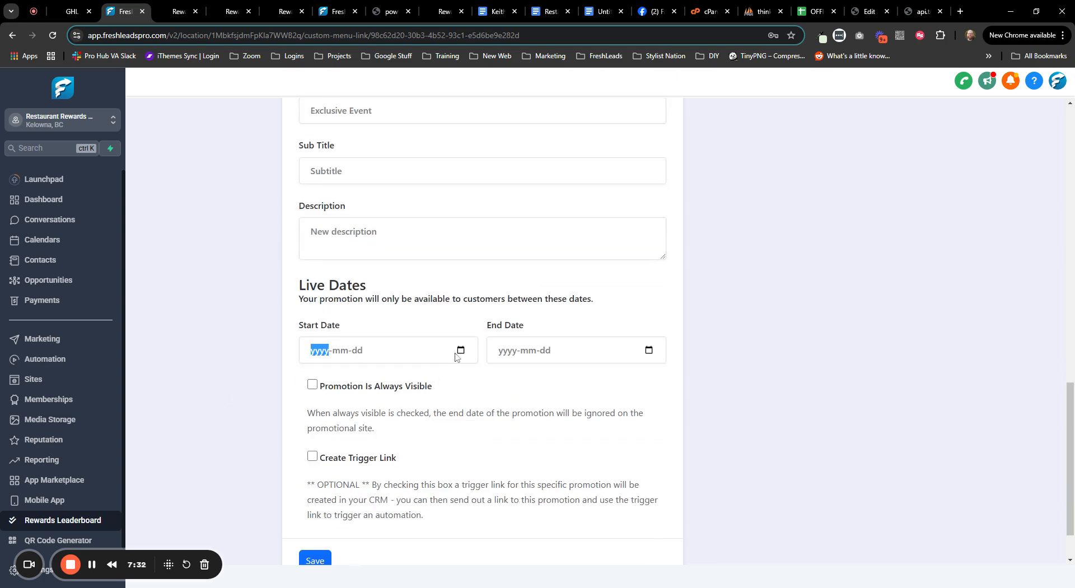
{"action": "left_click", "coordinate": [461, 354]}
{"action": "left_click", "coordinate": [334, 477]}
{"action": "left_click", "coordinate": [564, 480]}
{"action": "left_click", "coordinate": [312, 384]}
{"action": "scroll", "coordinate": [275, 431], "scroll_direction": "down", "scroll_amount": 1}
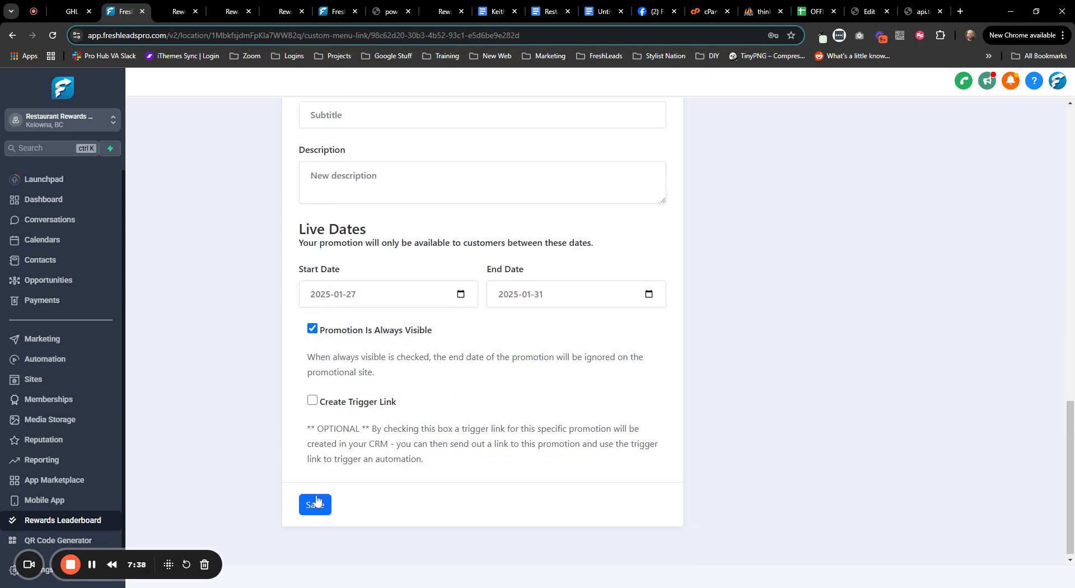
{"action": "left_click", "coordinate": [316, 500]}
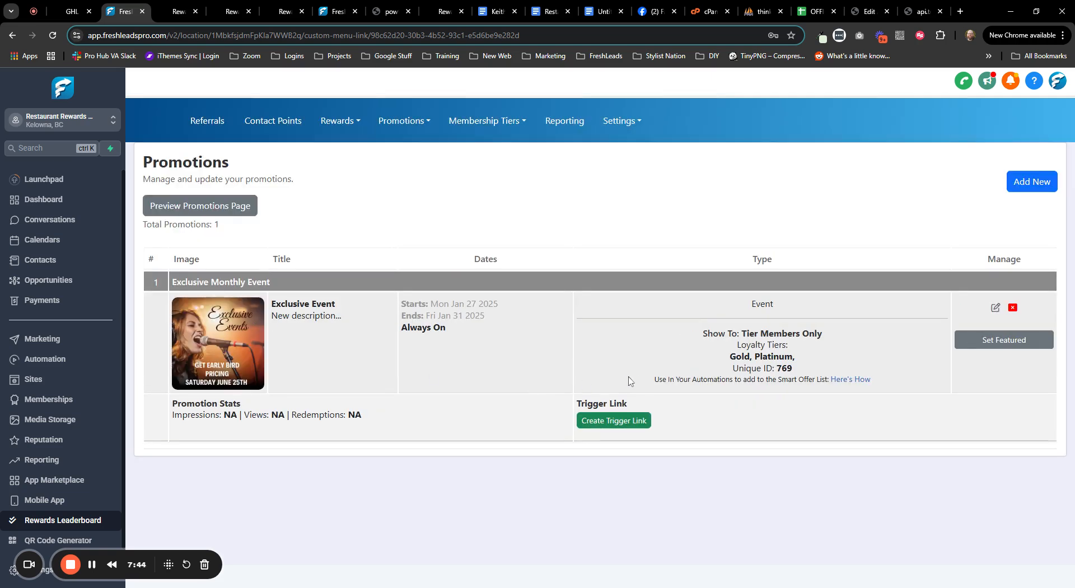
- Review the new promotion in the Promotions list, noting its Tier Members Only restriction
{"action": "left_click_drag", "start_coordinate": [731, 333], "coordinate": [819, 334]}
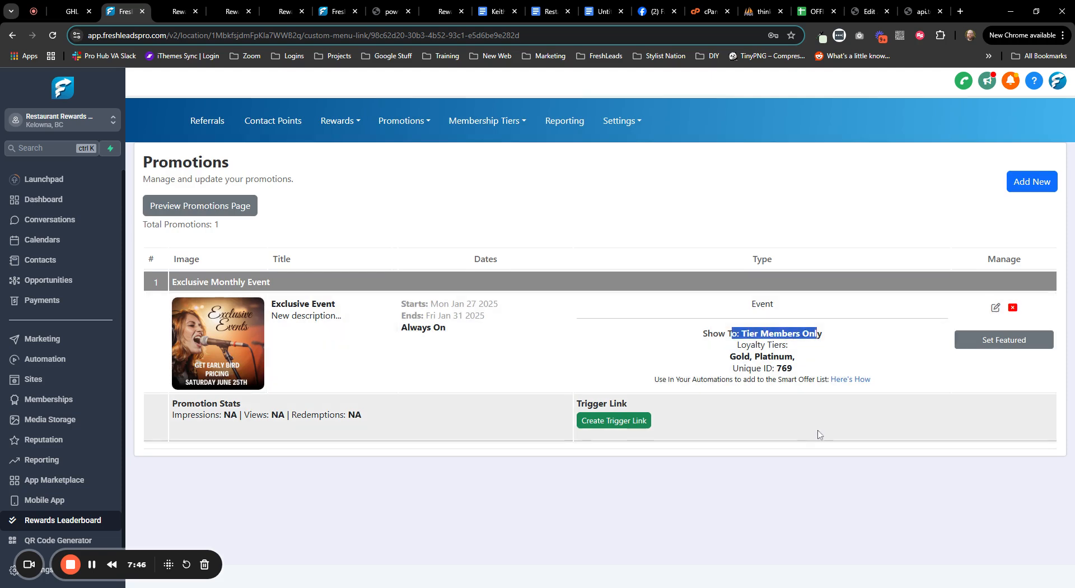
{"action": "left_click", "coordinate": [815, 436]}
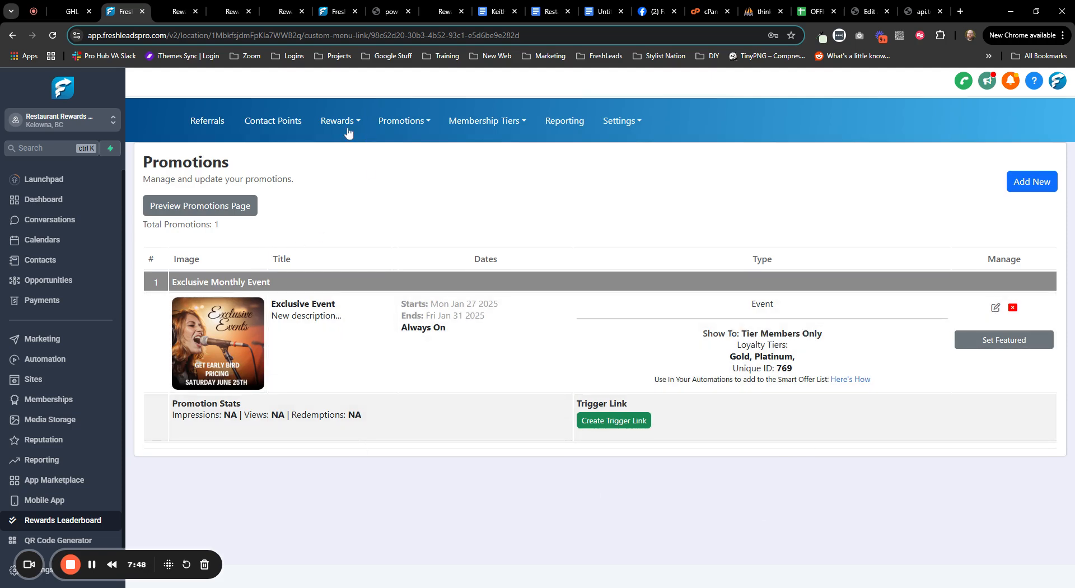
{"action": "left_click", "coordinate": [340, 121]}
{"action": "left_click", "coordinate": [350, 149]}
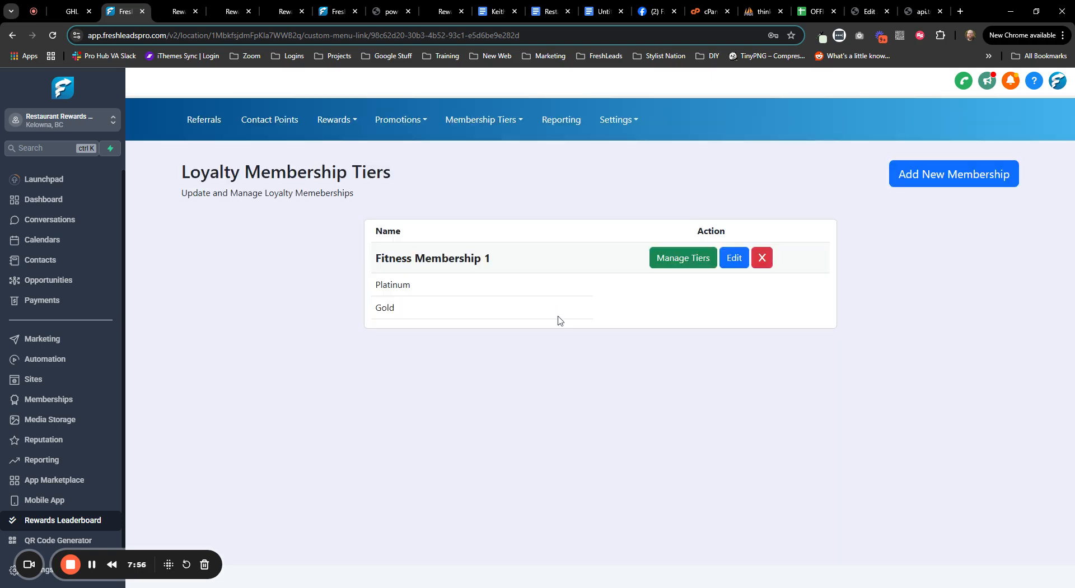
- In Fitness Membership 1's tiers, confirm Exclusive Event under Platinum and Gold, and copy Platinum's workflow ID
{"action": "left_click", "coordinate": [700, 268]}
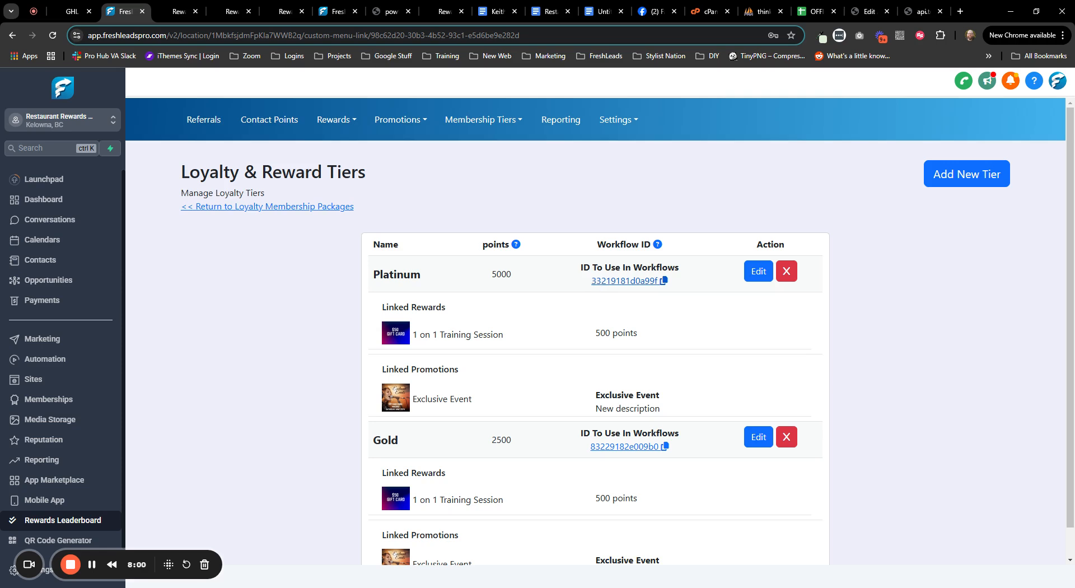
{"action": "left_click_drag", "start_coordinate": [421, 275], "coordinate": [380, 275]}
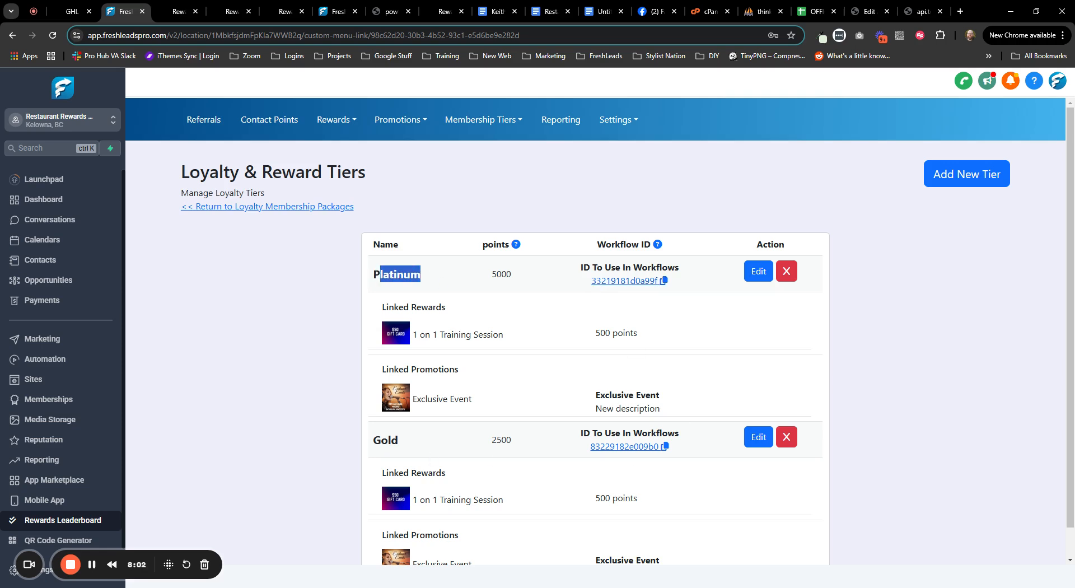
{"action": "double_click", "coordinate": [385, 439]}
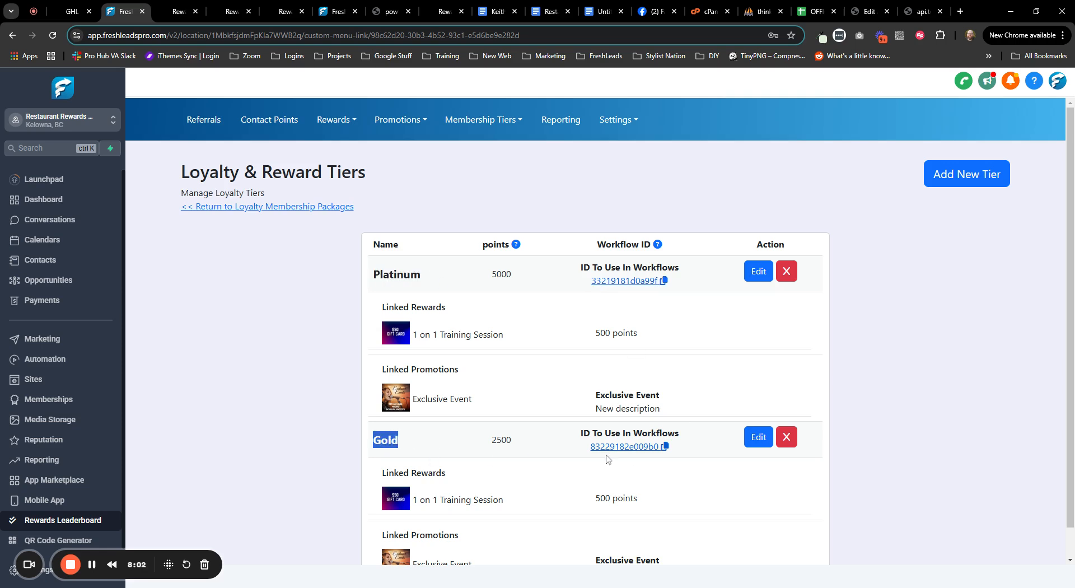
{"action": "left_click", "coordinate": [642, 288]}
{"action": "left_click", "coordinate": [50, 361], "text": "ctrl"}
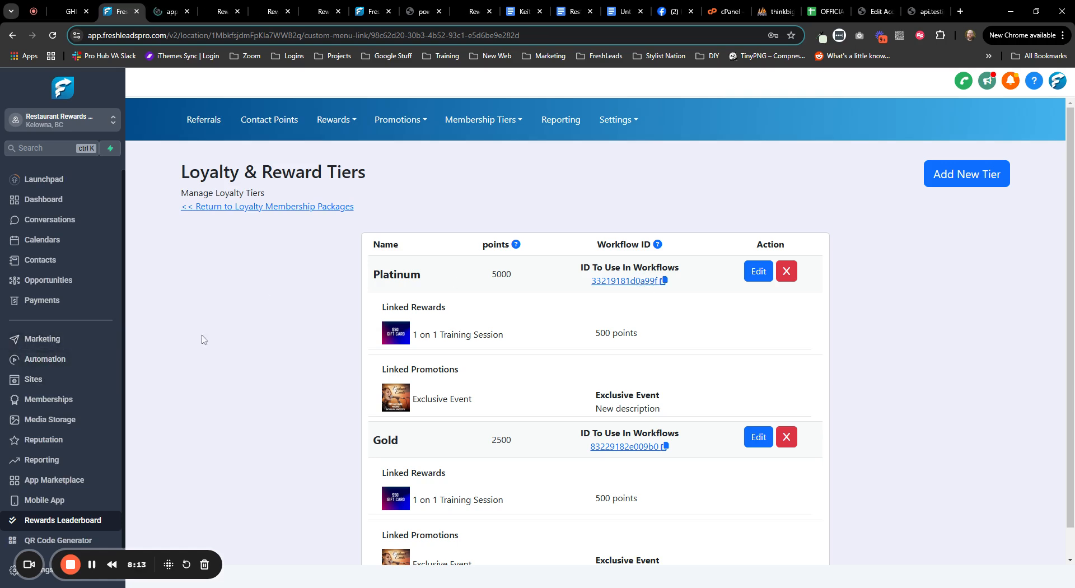
- Find Rewards - Add Tier on page 2 of the automation workflow list and open it
{"action": "left_click", "coordinate": [164, 15]}
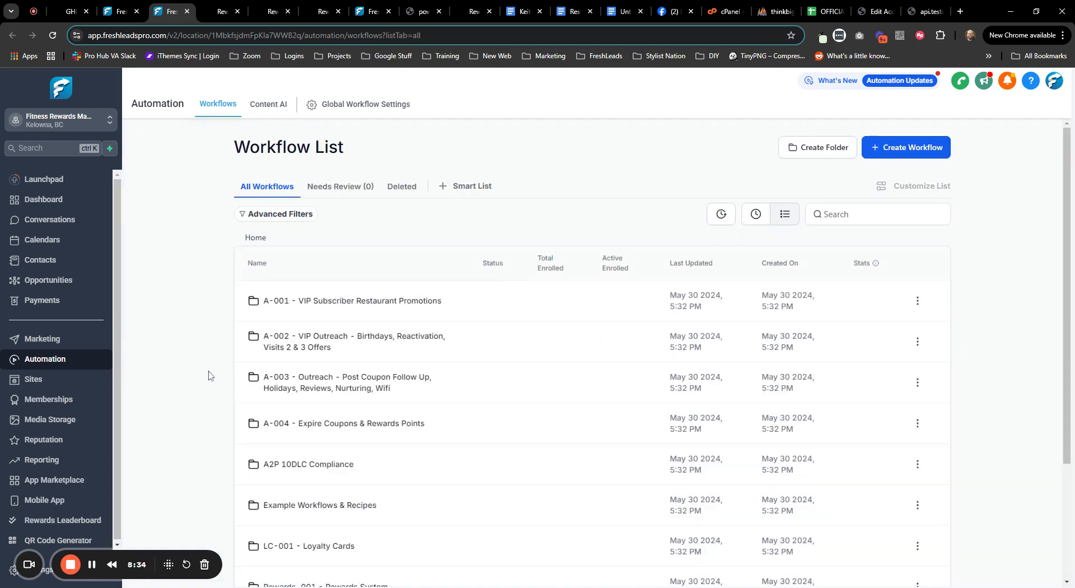
{"action": "scroll", "coordinate": [208, 377], "scroll_direction": "down", "scroll_amount": 3}
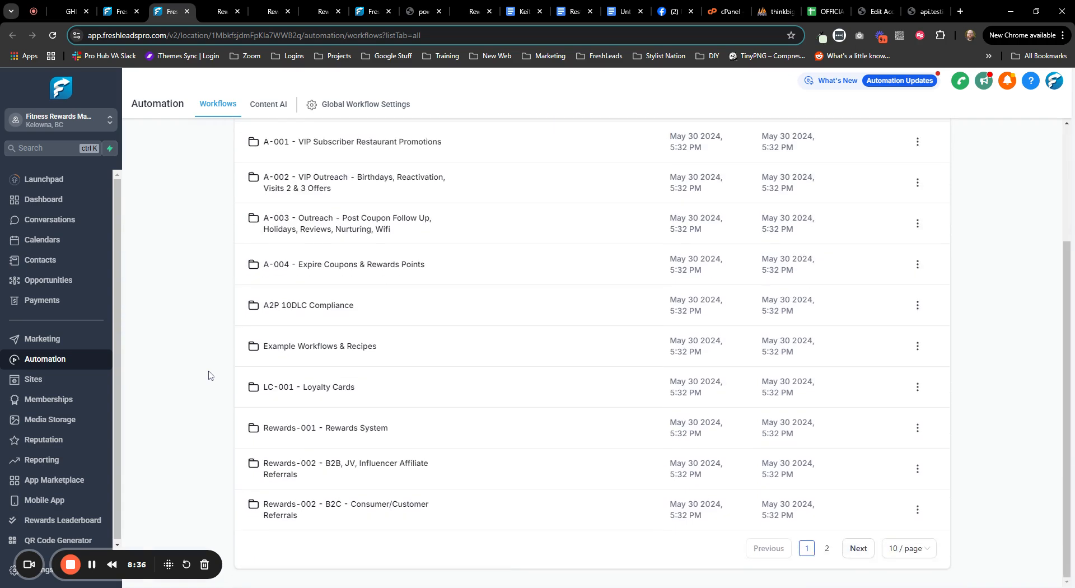
{"action": "left_click", "coordinate": [857, 548]}
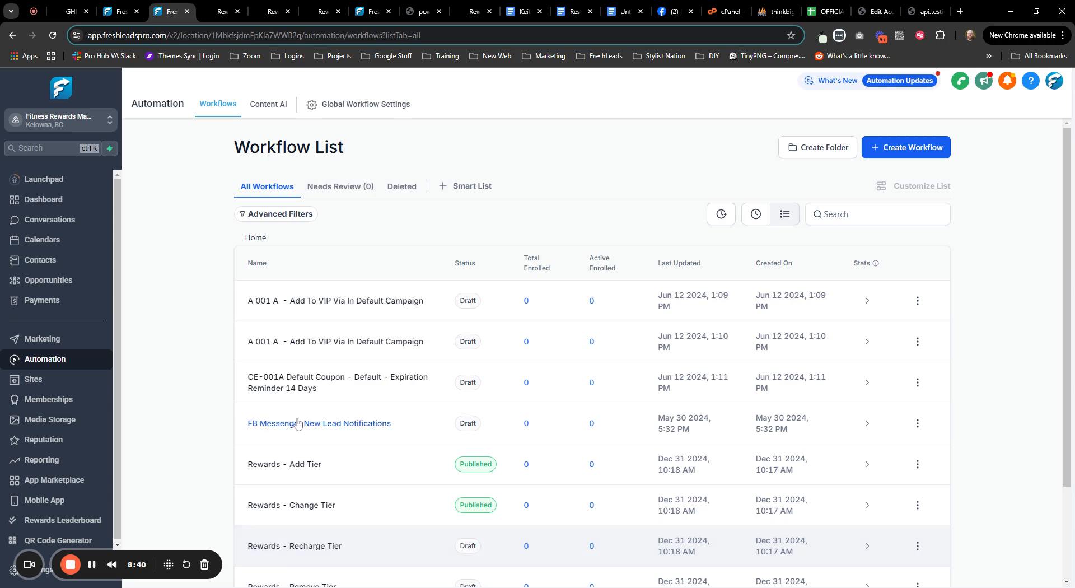
{"action": "scroll", "coordinate": [205, 407], "scroll_direction": "down", "scroll_amount": 1}
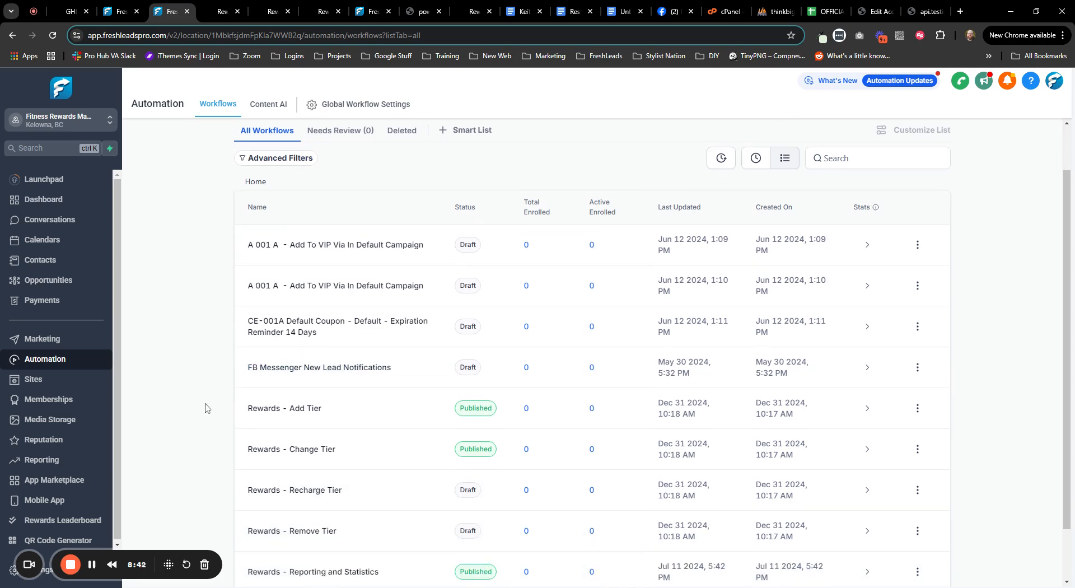
{"action": "scroll", "coordinate": [205, 407], "scroll_direction": "down", "scroll_amount": 1}
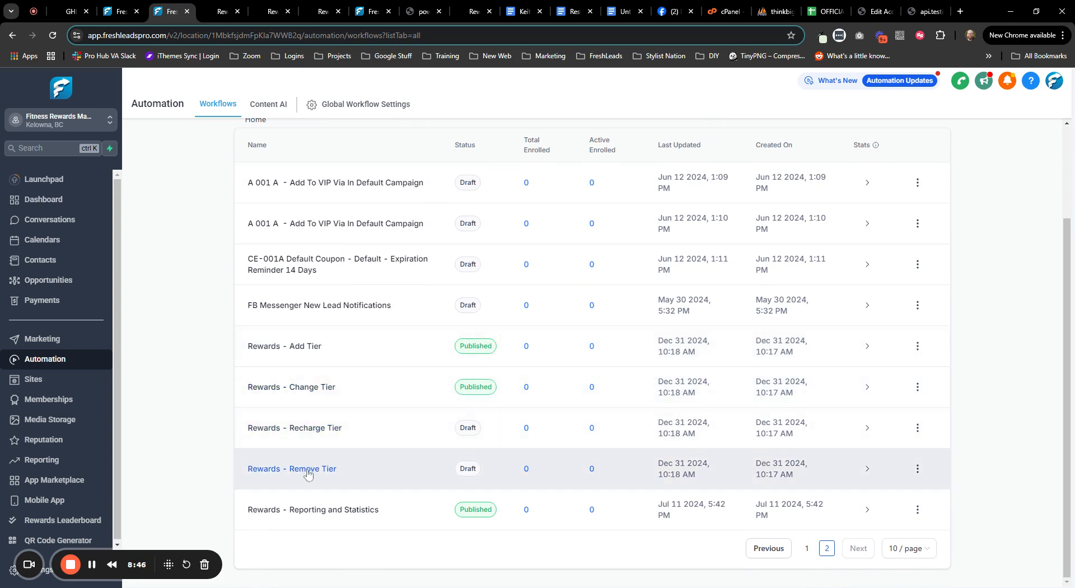
{"action": "left_click", "coordinate": [293, 349]}
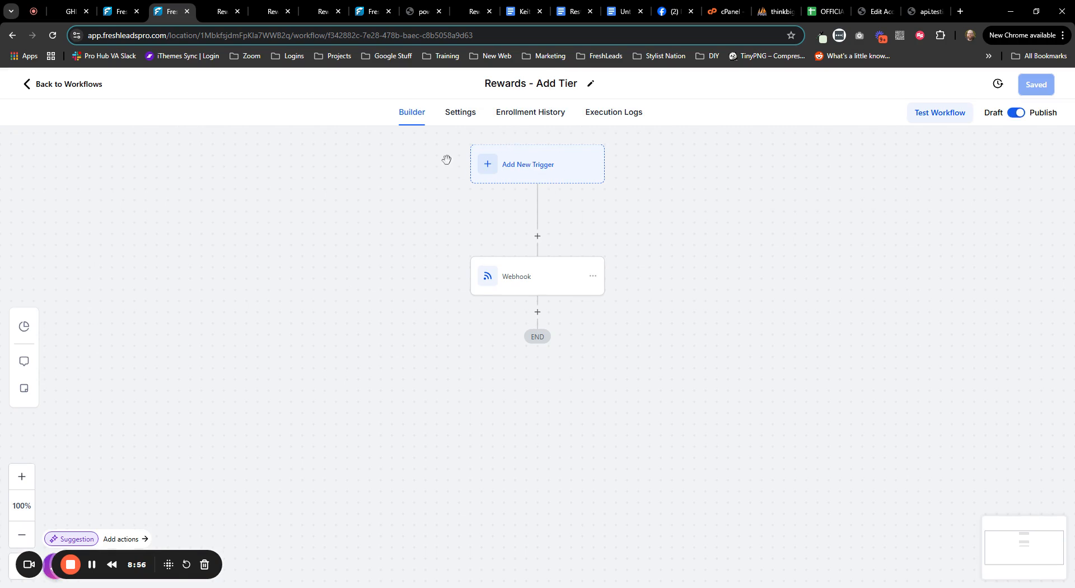
- Paste the Platinum ID 33219181d0a99f into the webhook's tierid, then save the action and the workflow
{"action": "left_click", "coordinate": [534, 271]}
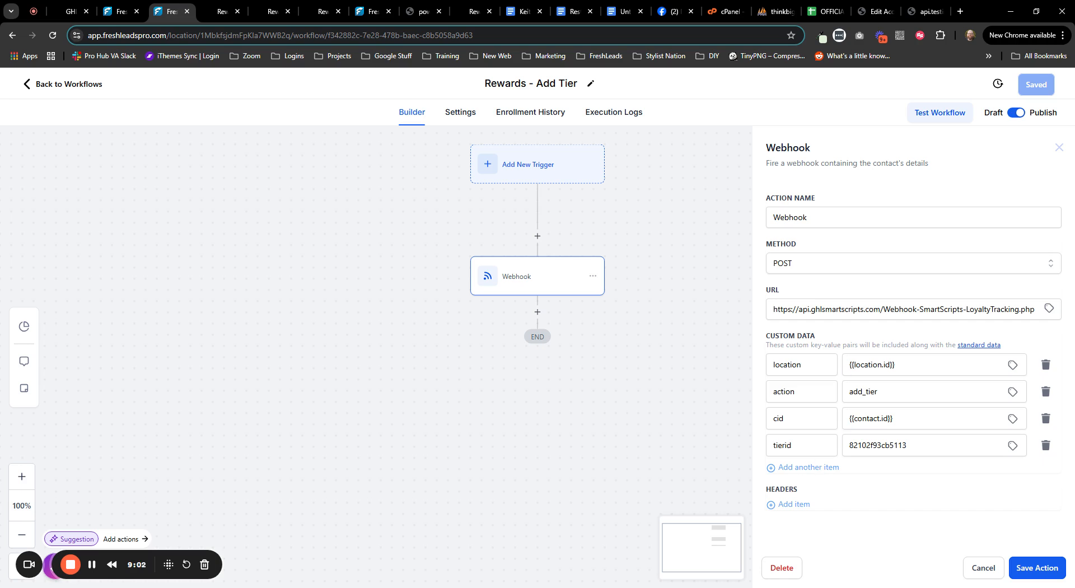
{"action": "double_click", "coordinate": [878, 446]}
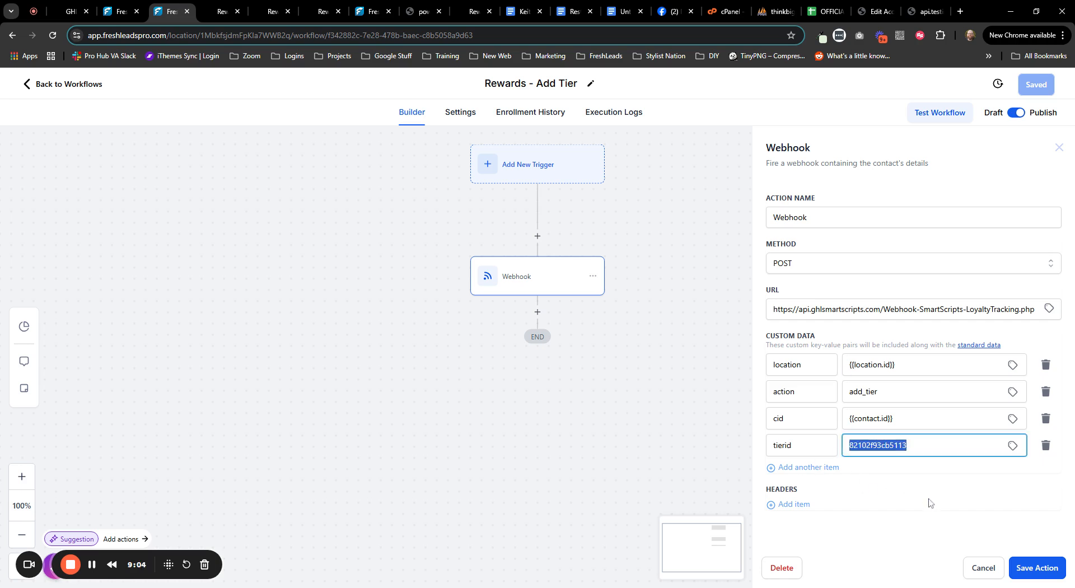
{"action": "key", "text": "ctrl+v"}
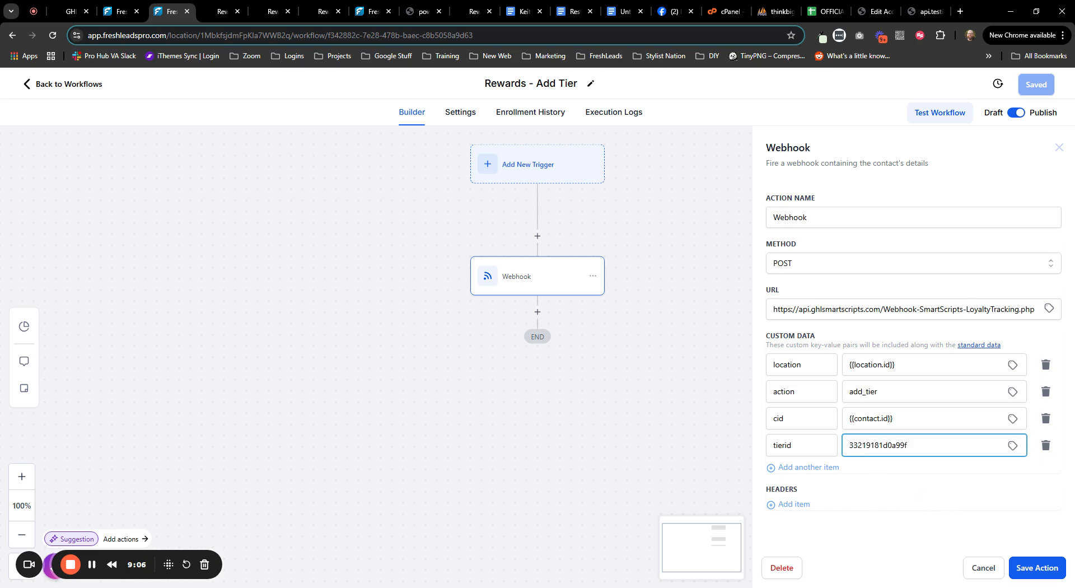
{"action": "left_click", "coordinate": [902, 494]}
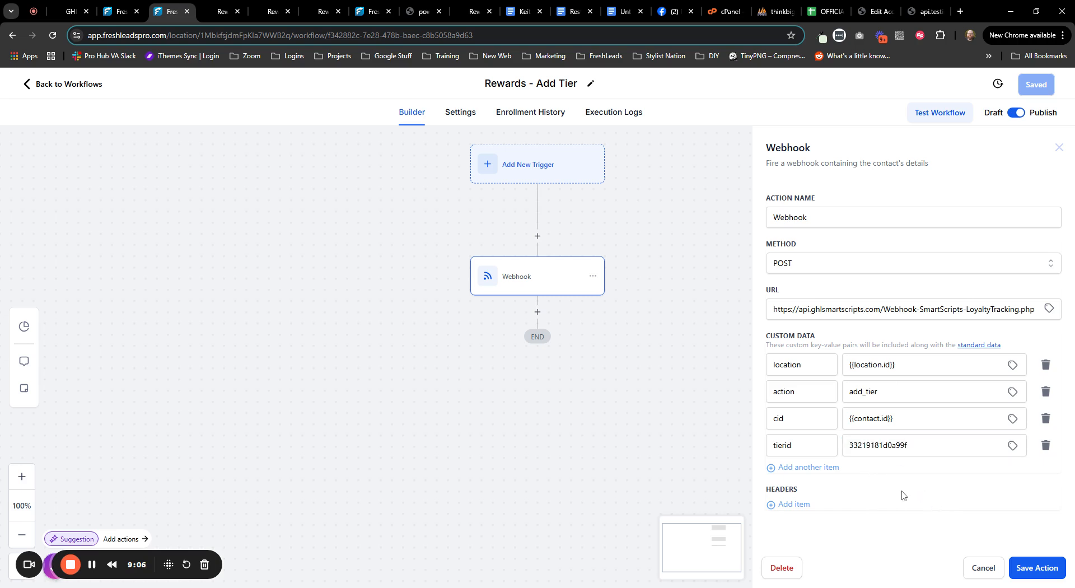
{"action": "left_click", "coordinate": [119, 11]}
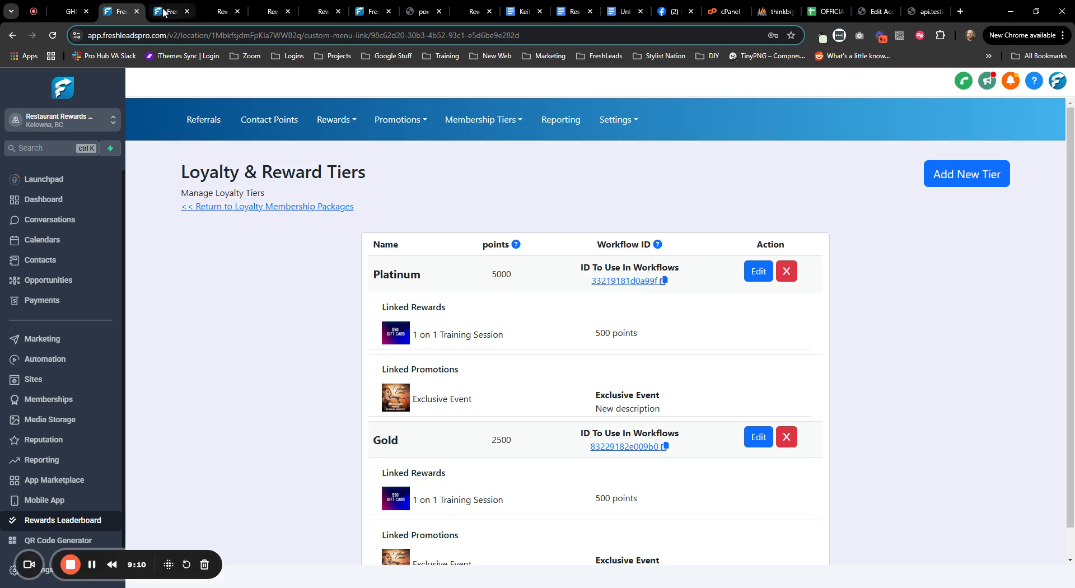
{"action": "key", "text": "ctrl+Tab"}
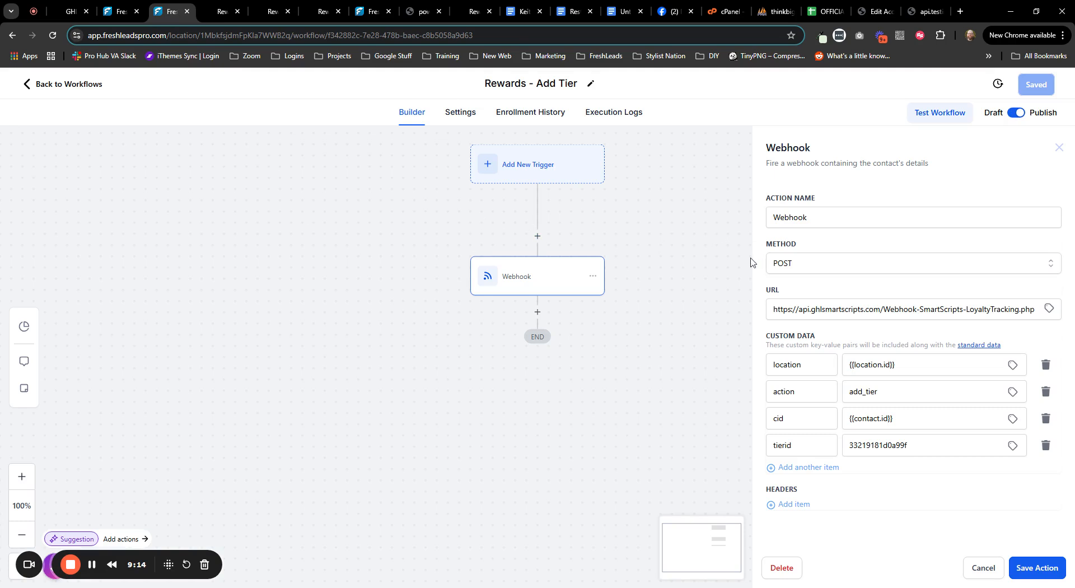
{"action": "left_click", "coordinate": [1048, 566]}
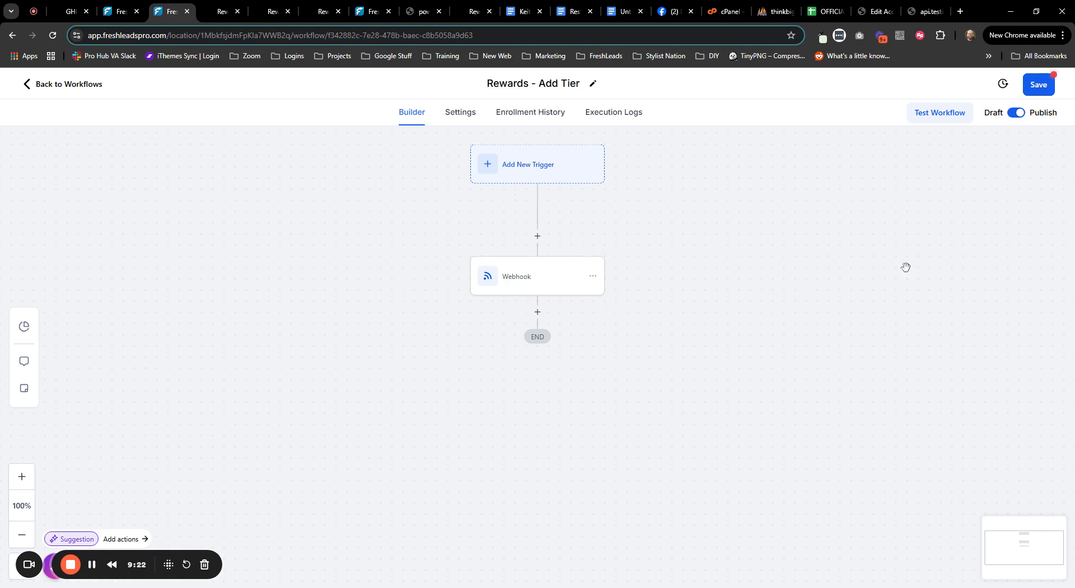
{"action": "left_click", "coordinate": [1032, 85]}
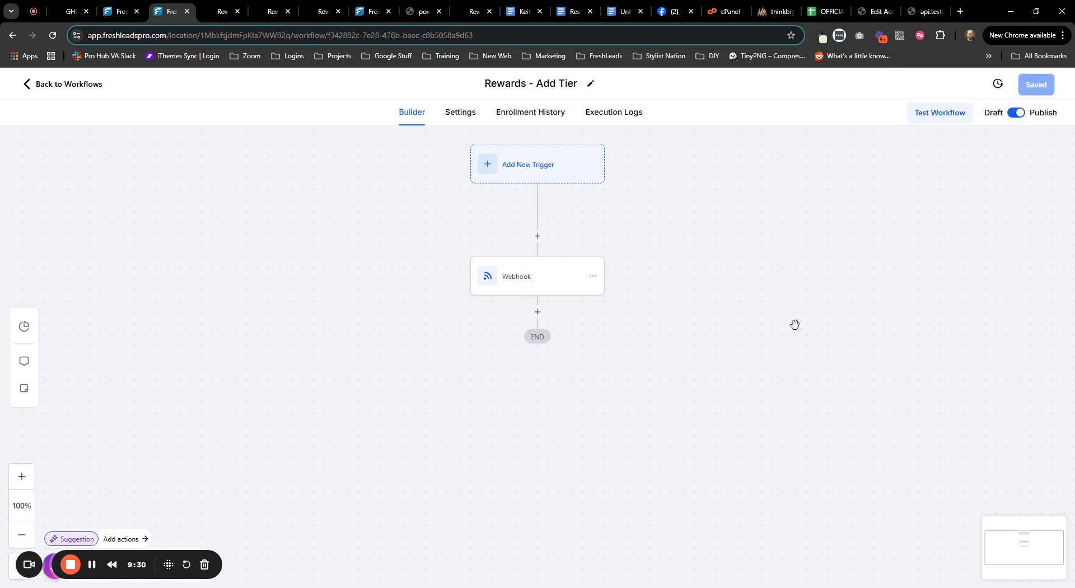
- Rename the workflow to 'Rewards - Add Tier Platinum' and save it
{"action": "left_click", "coordinate": [566, 84]}
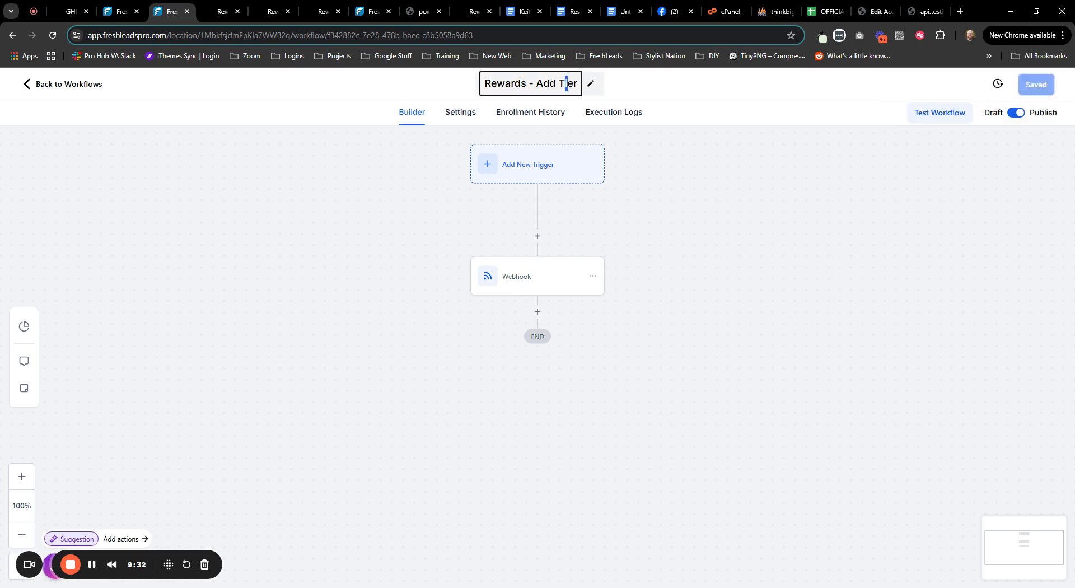
{"action": "type", "text": "P"}
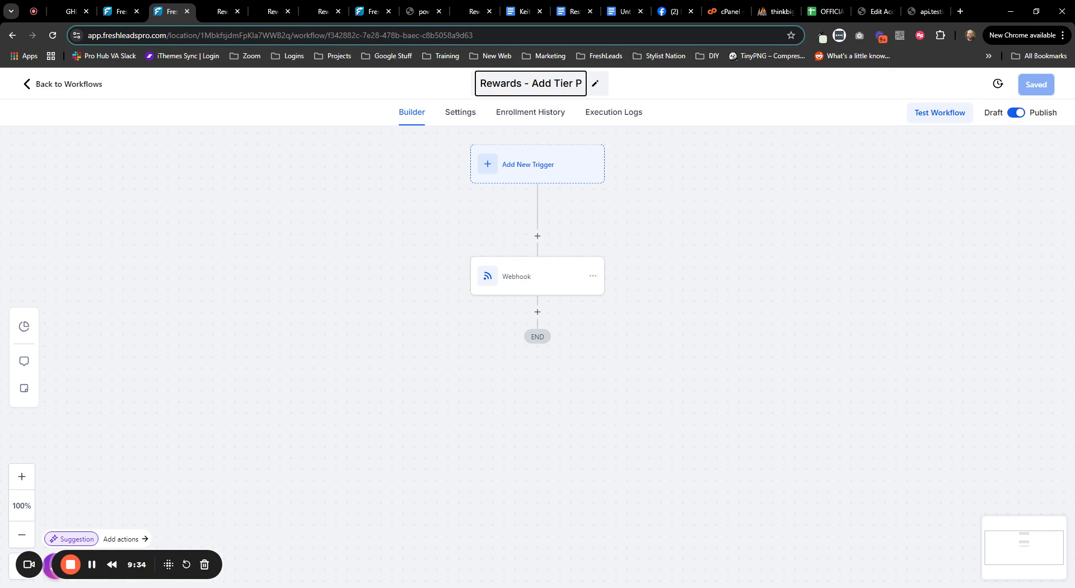
{"action": "type", "text": "latinum"}
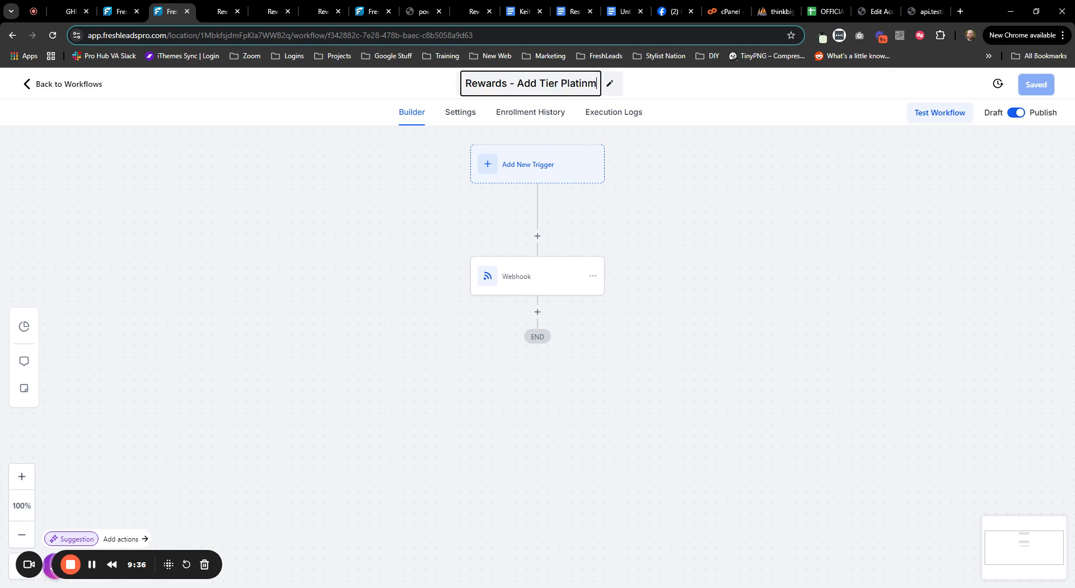
{"action": "key", "text": "Return"}
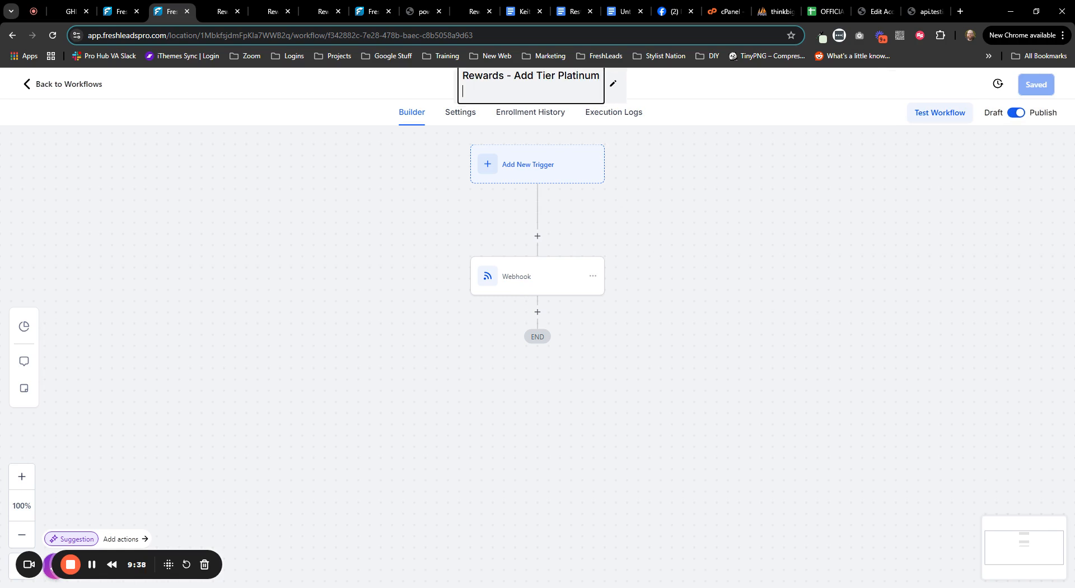
{"action": "left_click", "coordinate": [813, 241]}
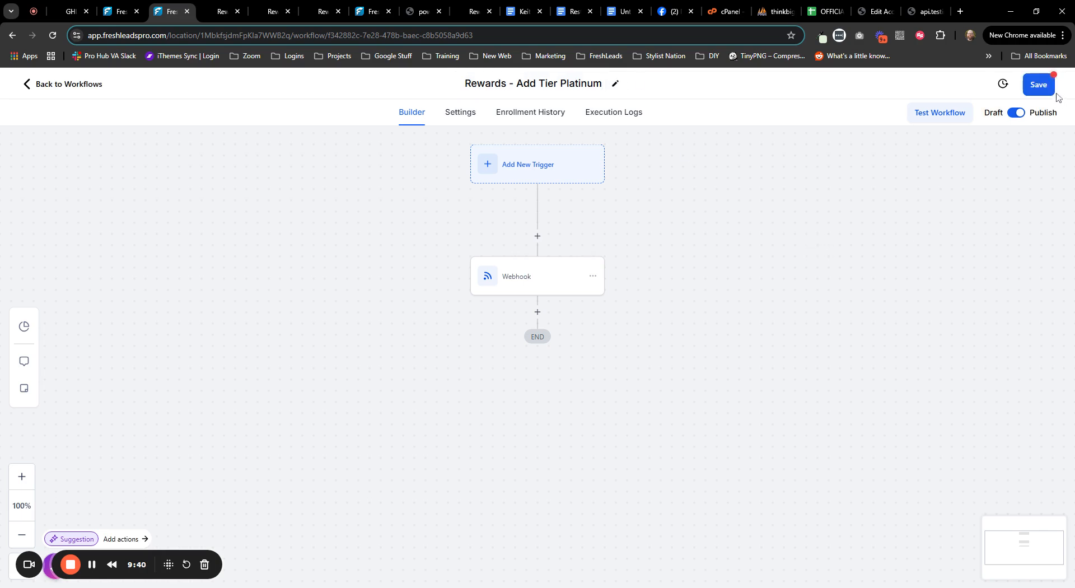
{"action": "left_click", "coordinate": [1039, 93]}
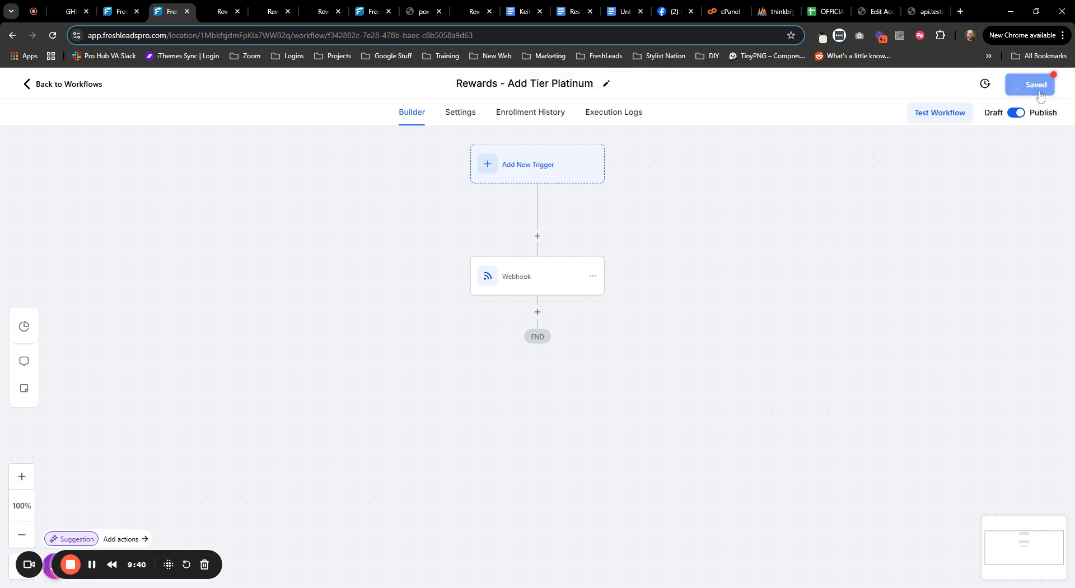
- Test-run the workflow for a selected contact
{"action": "left_click", "coordinate": [939, 121]}
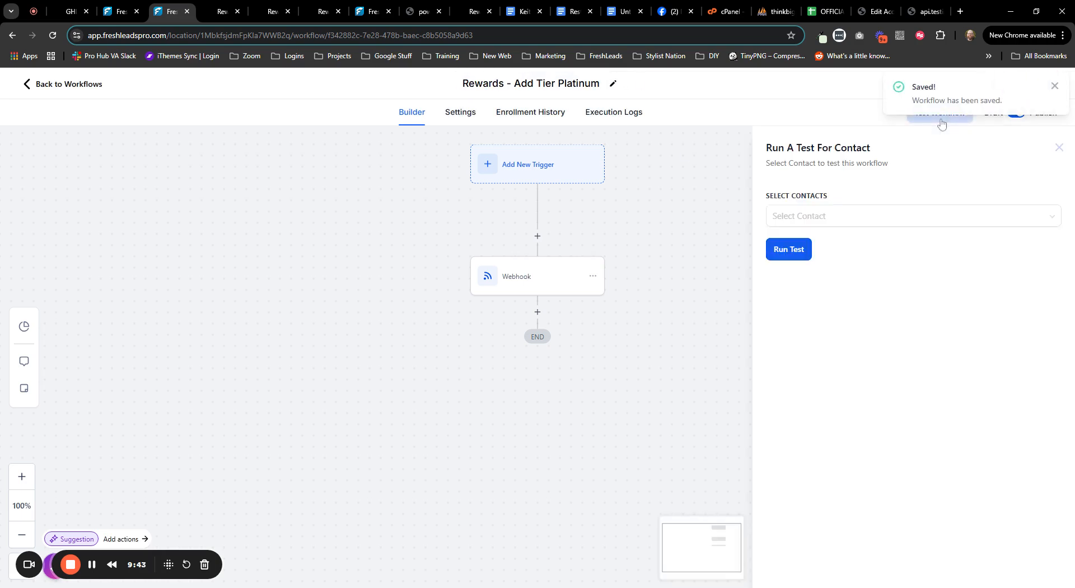
{"action": "left_click", "coordinate": [849, 215]}
{"action": "left_click", "coordinate": [858, 244]}
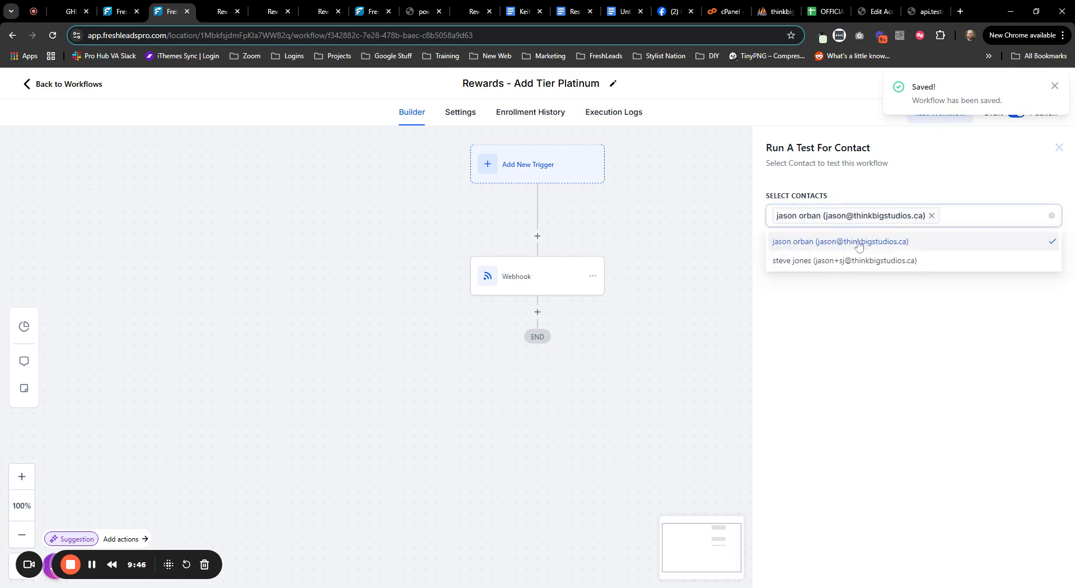
{"action": "left_click", "coordinate": [876, 330]}
{"action": "left_click", "coordinate": [799, 251]}
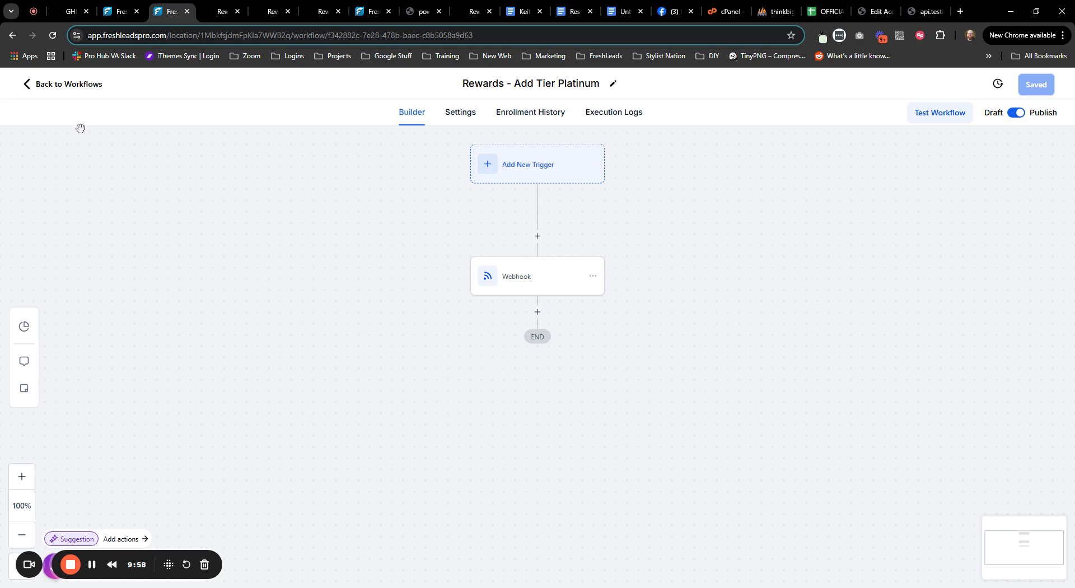
- Open the contact's loyalty email from the Conversations All tab and follow its Loyalty Rewards Dashboard link
{"action": "left_click", "coordinate": [79, 91]}
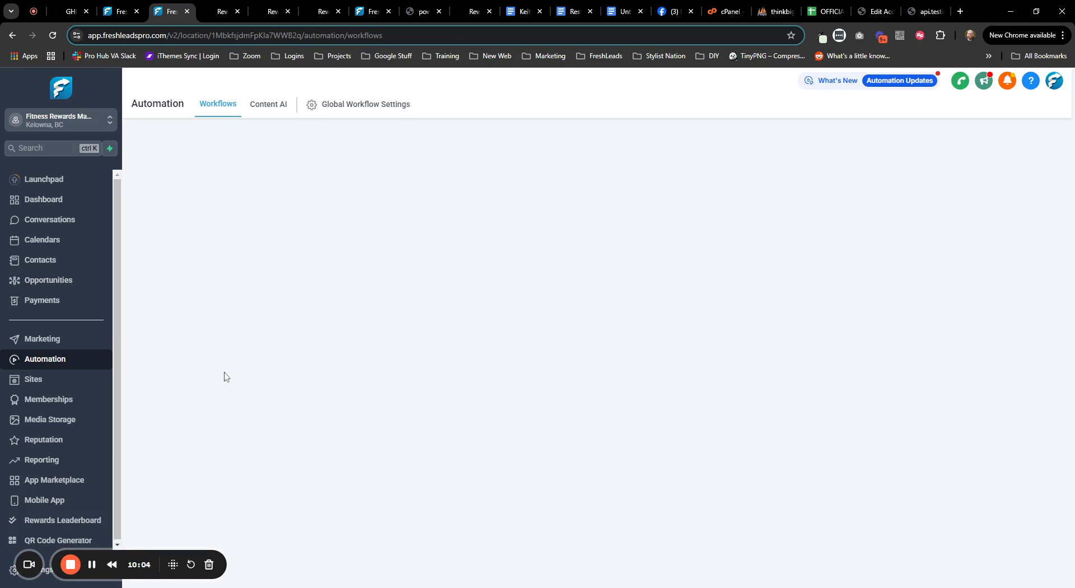
{"action": "left_click", "coordinate": [54, 222]}
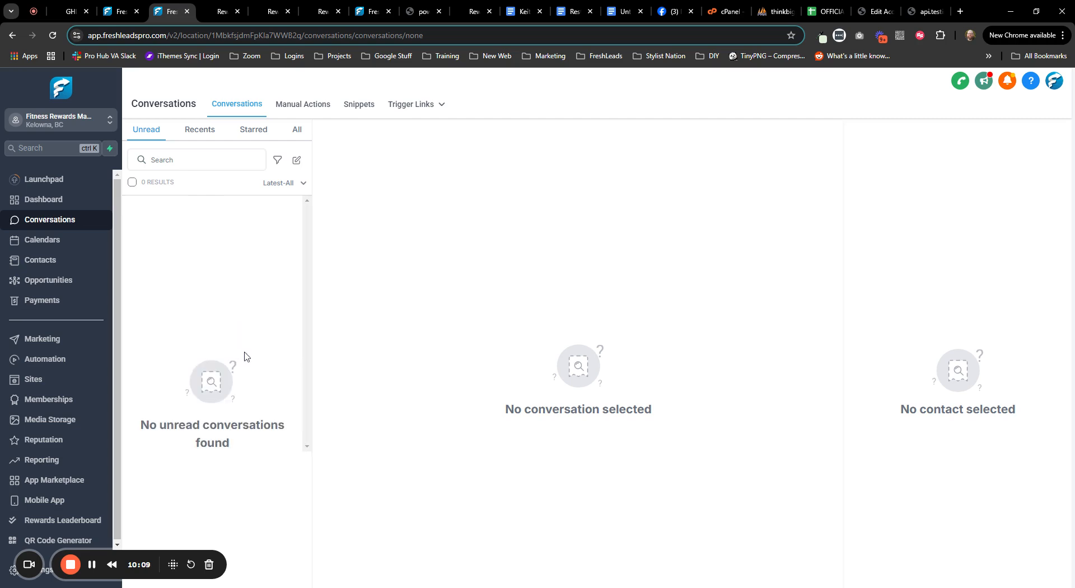
{"action": "left_click", "coordinate": [297, 131]}
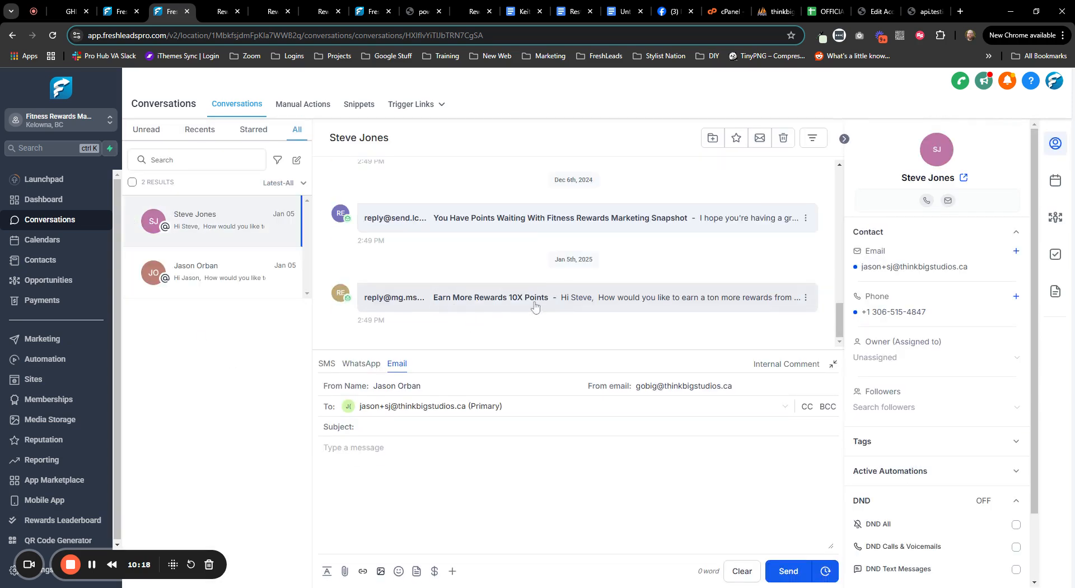
{"action": "left_click", "coordinate": [91, 566]}
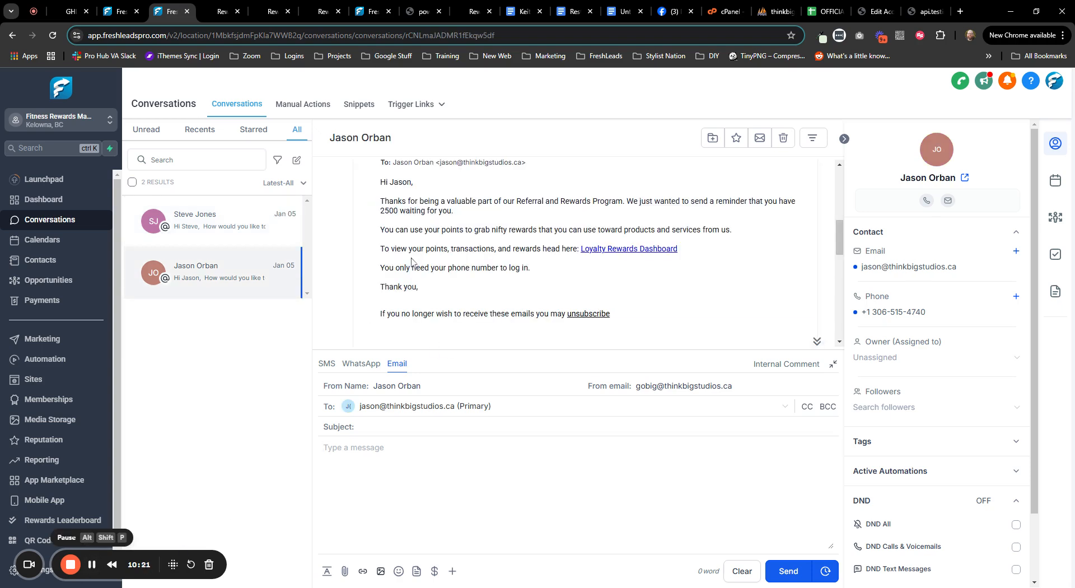
{"action": "left_click", "coordinate": [627, 249]}
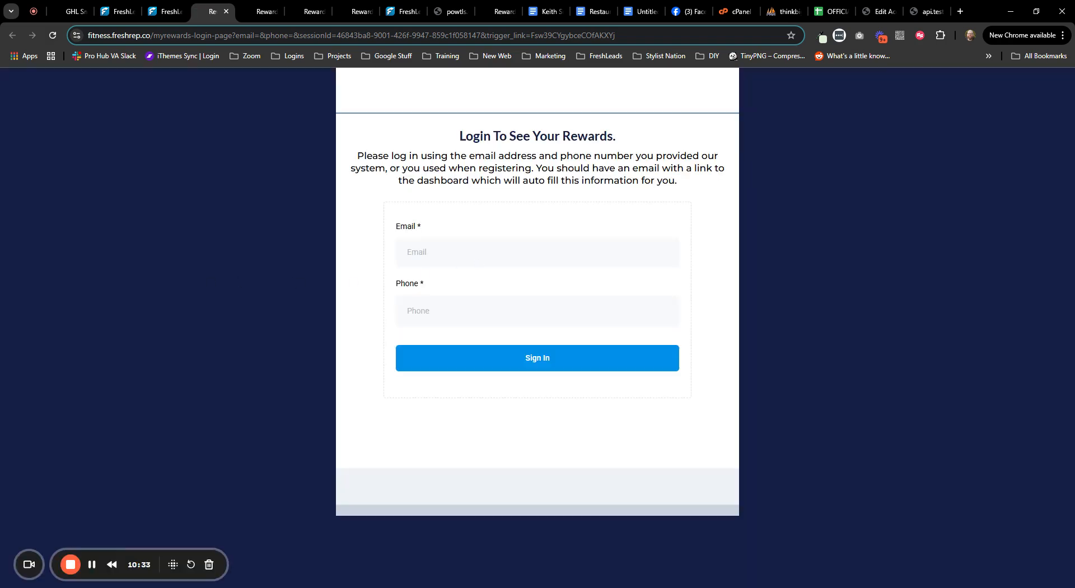
- Sign in to the portal with the customer's e-mail and phone, check the 7500 points, and return to FreshLeads
{"action": "left_click", "coordinate": [452, 252]}
{"action": "left_click", "coordinate": [452, 303]}
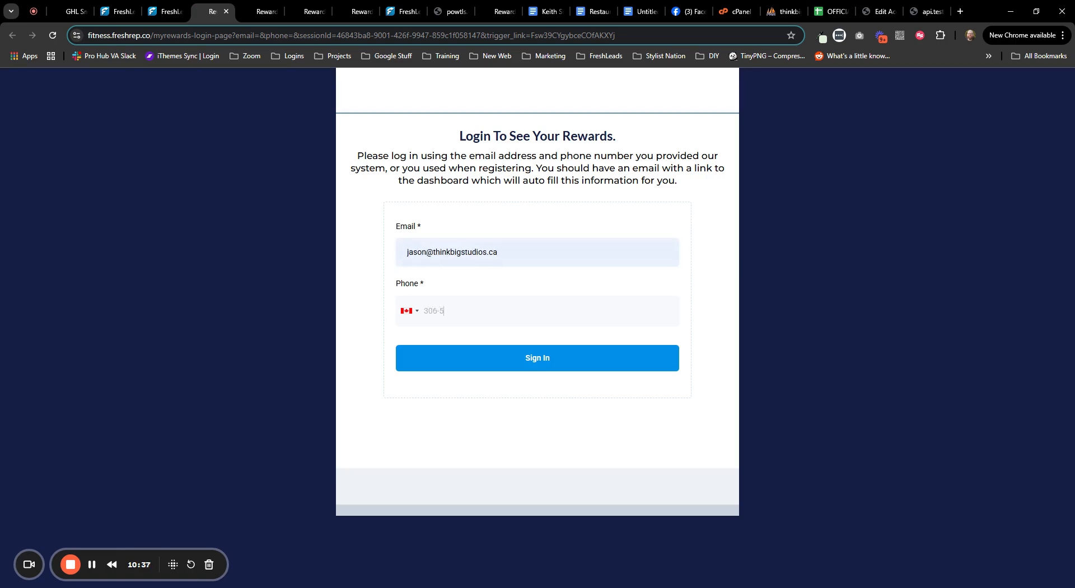
{"action": "left_click", "coordinate": [534, 361]}
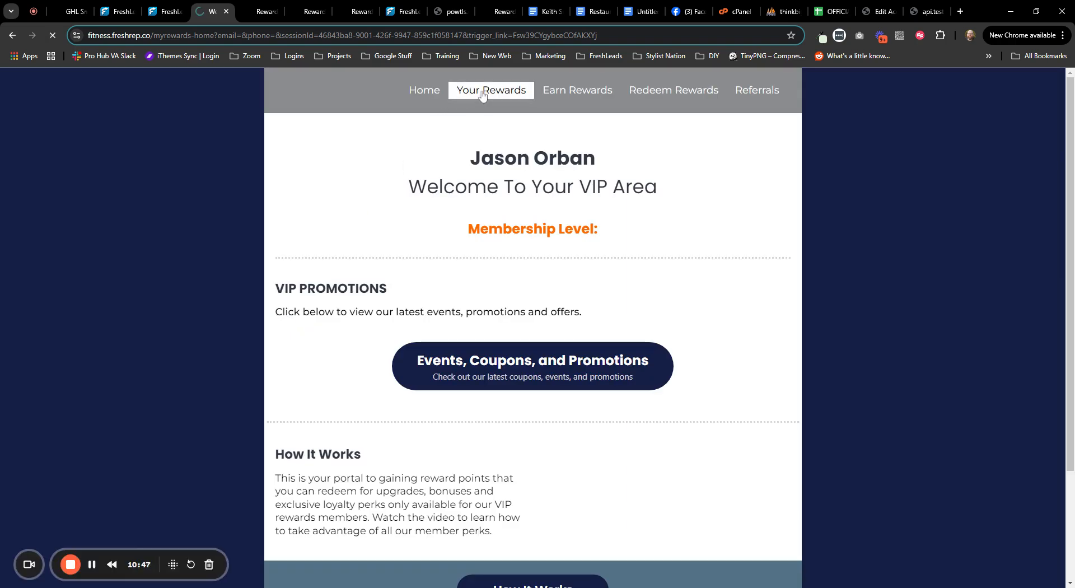
{"action": "left_click", "coordinate": [482, 96]}
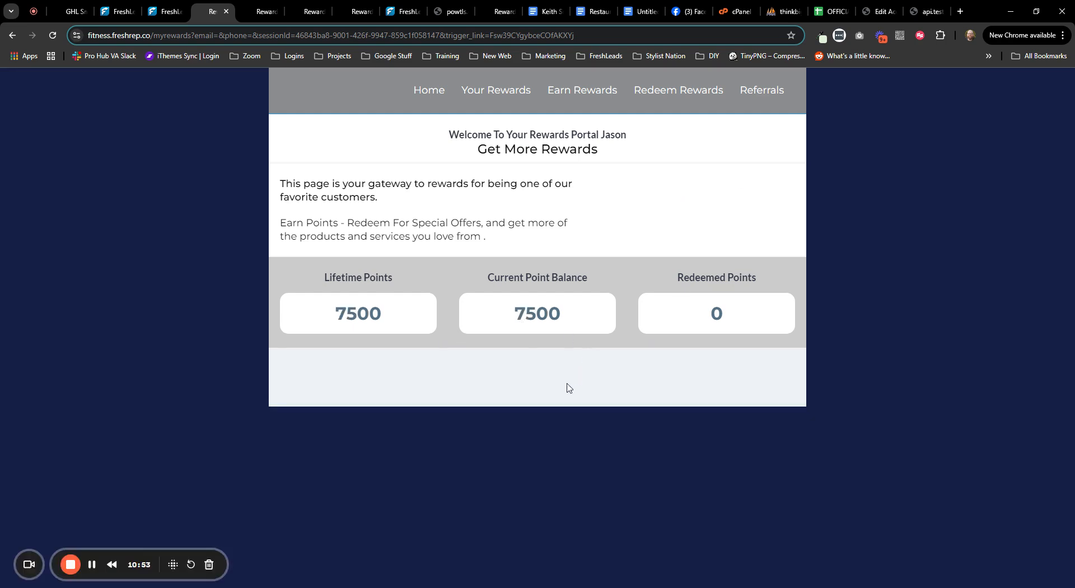
{"action": "left_click", "coordinate": [397, 4]}
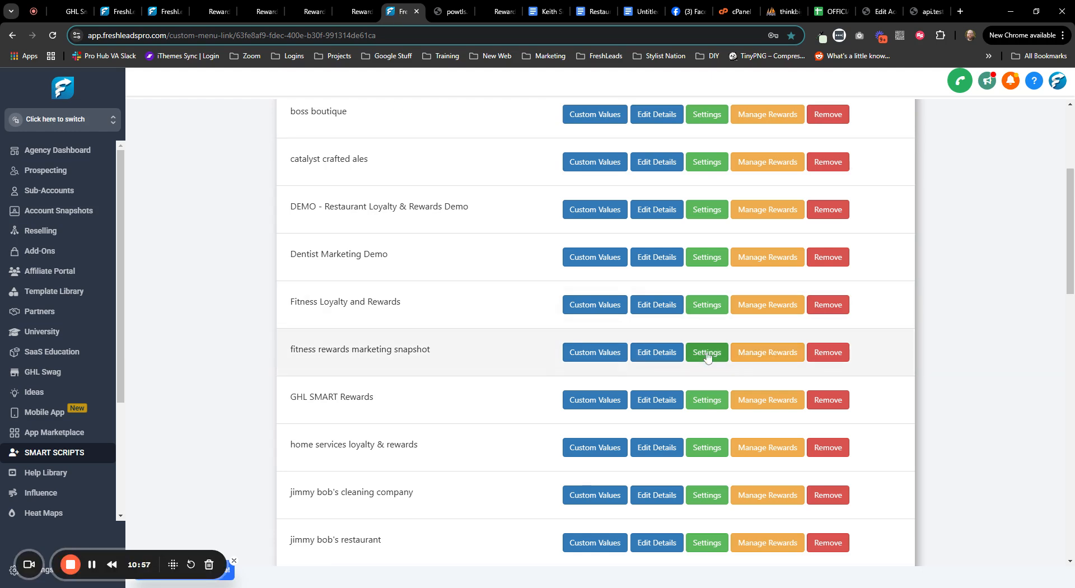
- Turn on REWARDS Show Transactions in the fitness rewards marketing snapshot's custom values and update them
{"action": "left_click", "coordinate": [612, 353]}
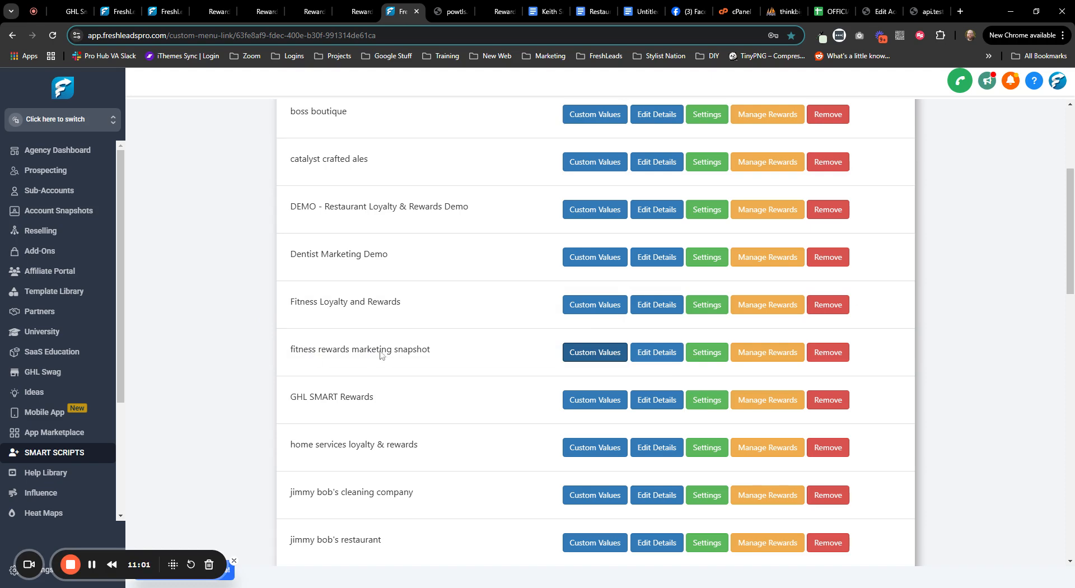
{"action": "scroll", "coordinate": [354, 361], "scroll_direction": "down", "scroll_amount": 8}
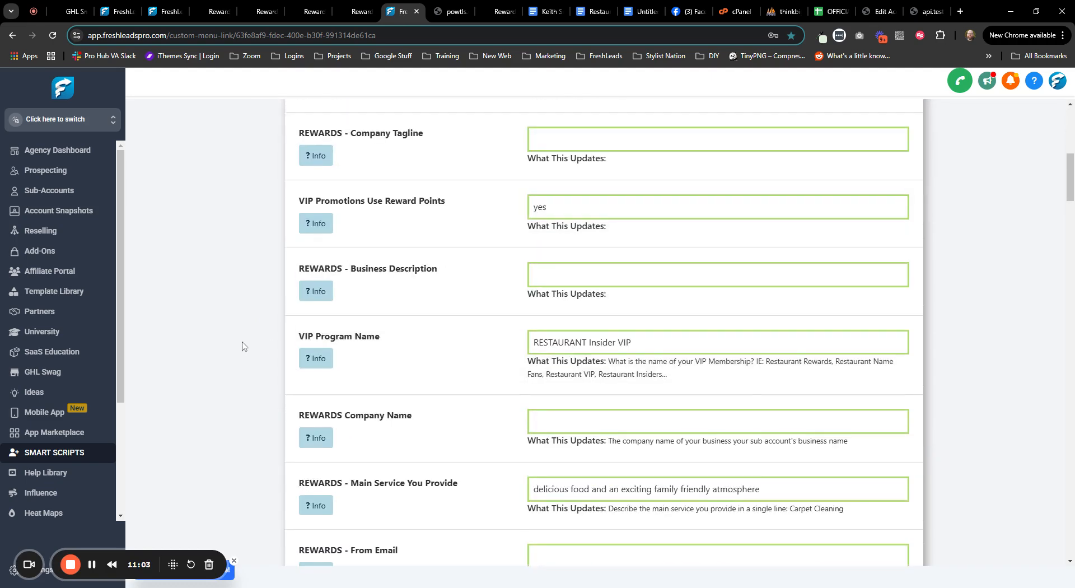
{"action": "scroll", "coordinate": [242, 345], "scroll_direction": "up", "scroll_amount": 5}
{"action": "scroll", "coordinate": [242, 344], "scroll_direction": "down", "scroll_amount": 15}
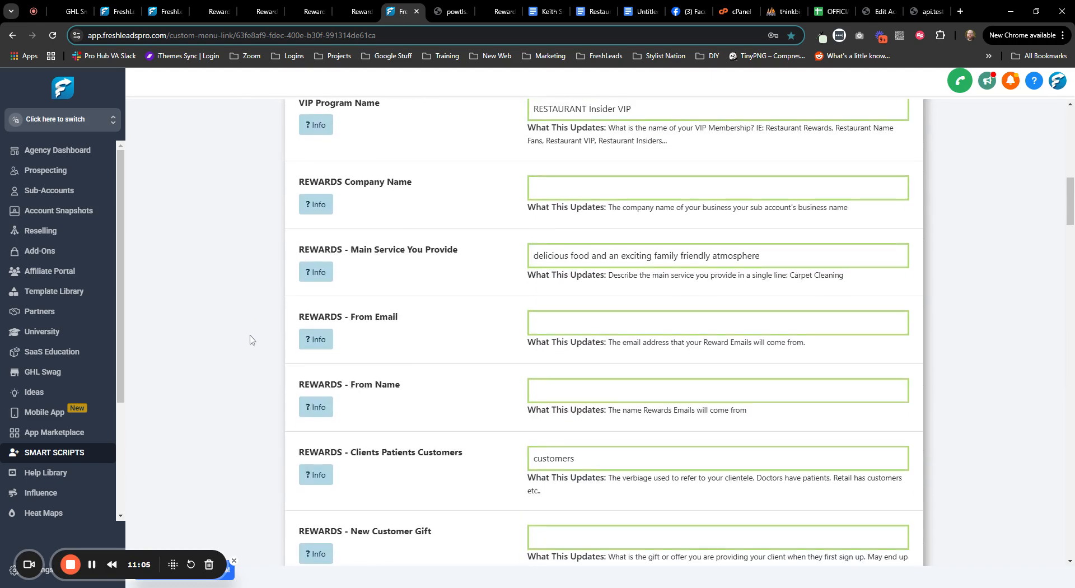
{"action": "scroll", "coordinate": [258, 332], "scroll_direction": "down", "scroll_amount": 10}
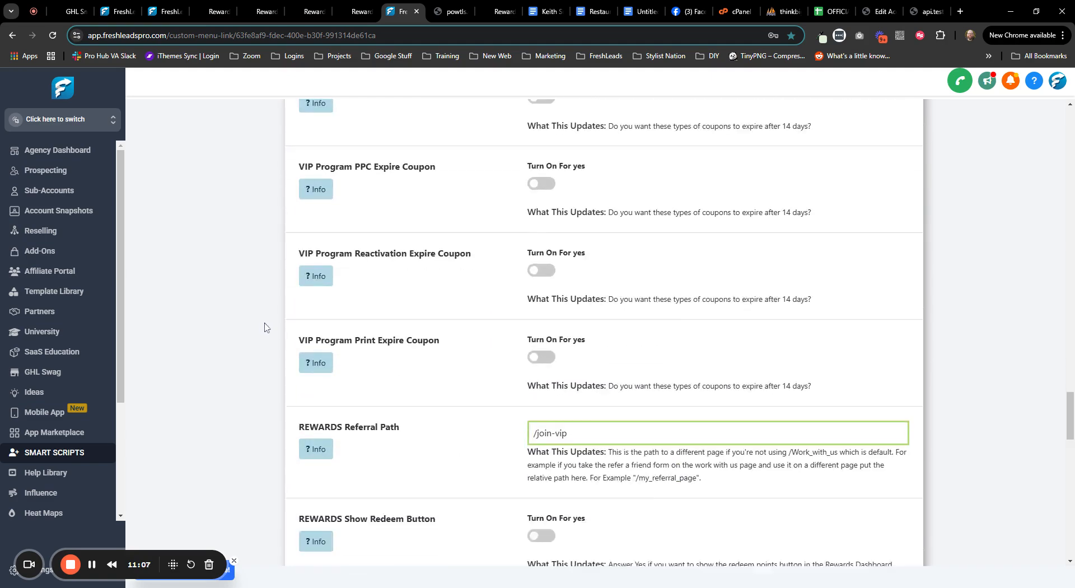
{"action": "scroll", "coordinate": [265, 327], "scroll_direction": "up", "scroll_amount": 1}
{"action": "scroll", "coordinate": [265, 326], "scroll_direction": "up", "scroll_amount": 2}
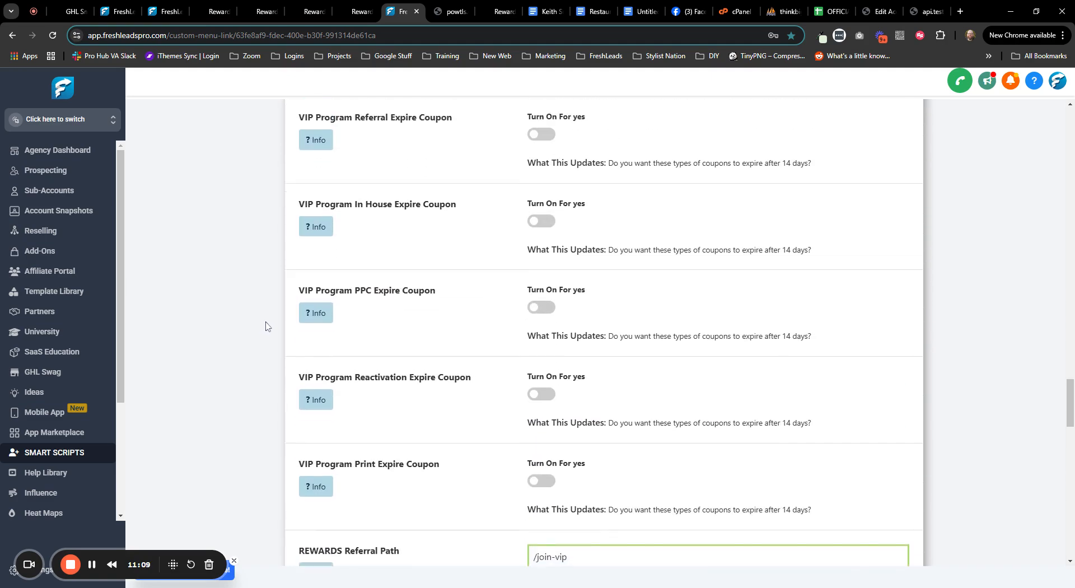
{"action": "scroll", "coordinate": [265, 326], "scroll_direction": "down", "scroll_amount": 8}
{"action": "scroll", "coordinate": [266, 326], "scroll_direction": "down", "scroll_amount": 1}
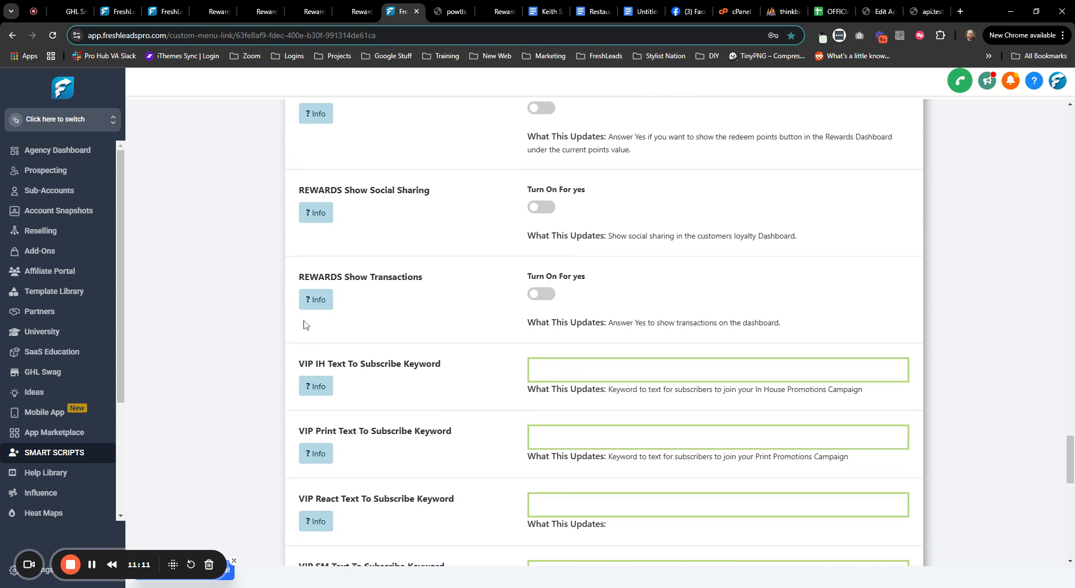
{"action": "left_click", "coordinate": [547, 295]}
{"action": "scroll", "coordinate": [572, 471], "scroll_direction": "down", "scroll_amount": 13}
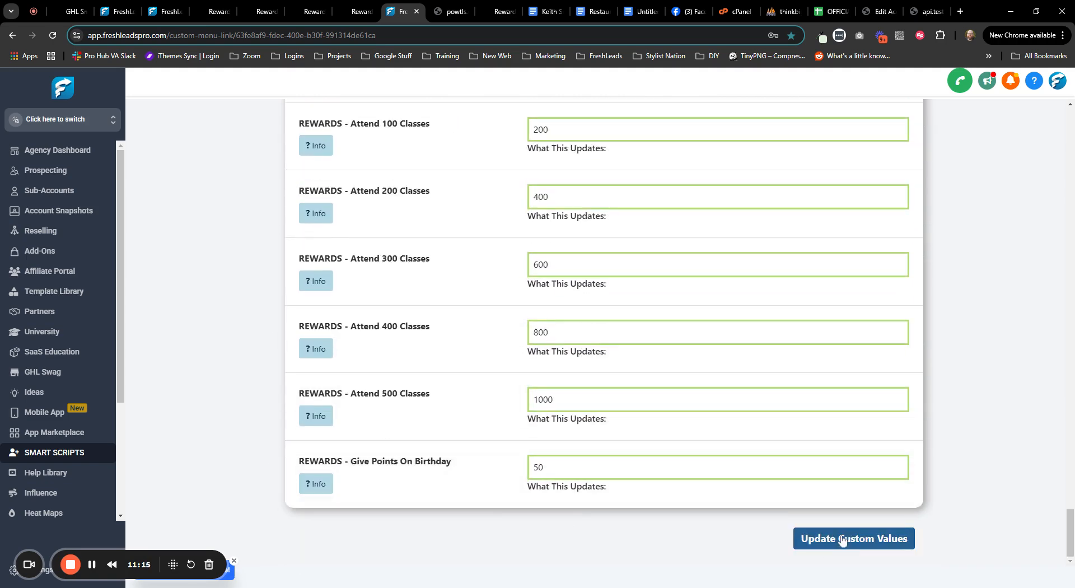
{"action": "left_click", "coordinate": [873, 540]}
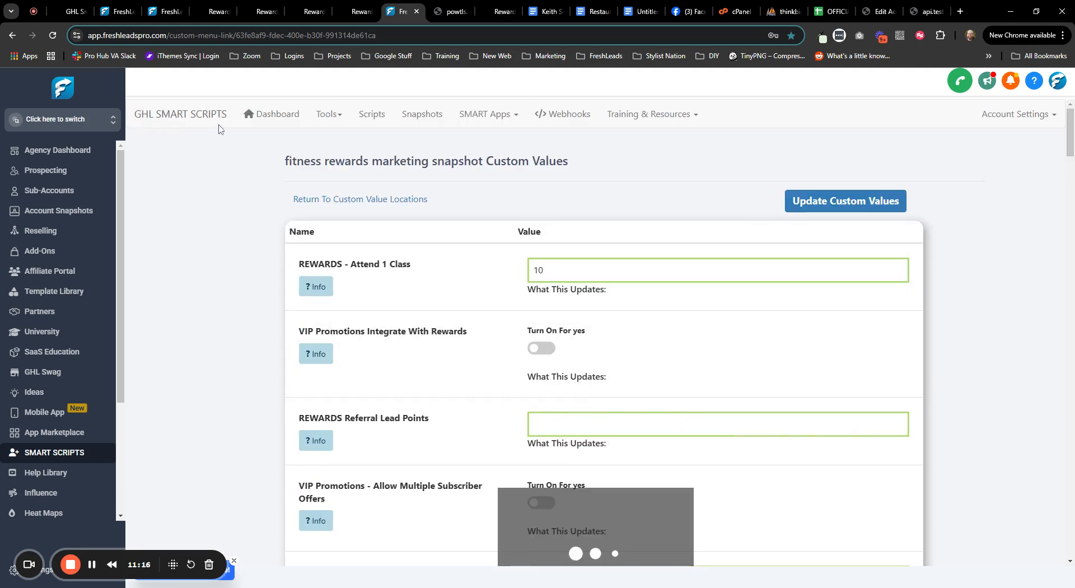
{"action": "left_click", "coordinate": [207, 15]}
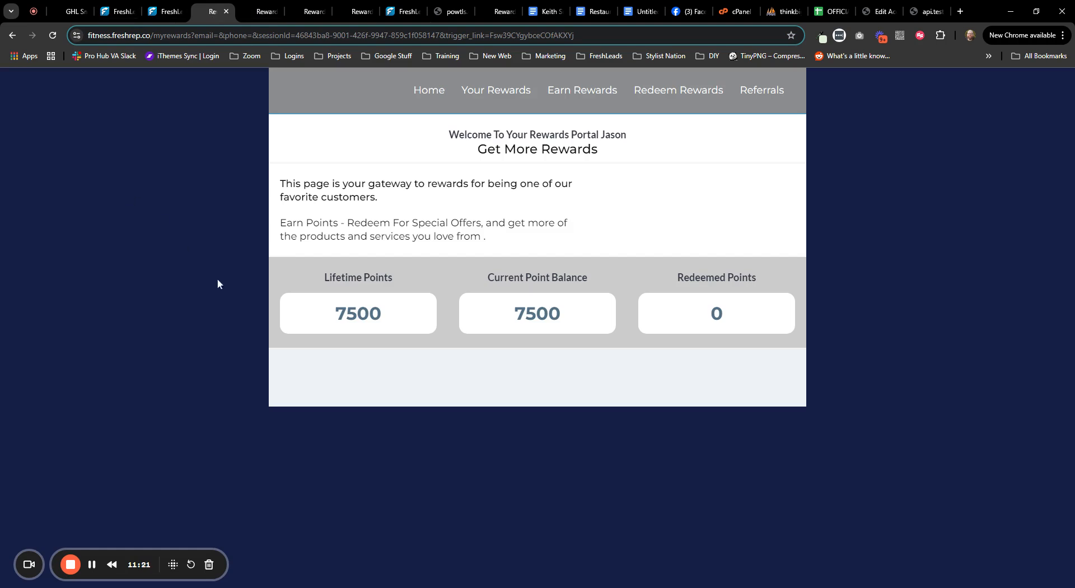
- Reload the portal, sign in again, and check the transactions list for the 5000-point add_tier entry
{"action": "left_click_drag", "start_coordinate": [224, 290], "coordinate": [155, 200]}
{"action": "left_click", "coordinate": [53, 36]}
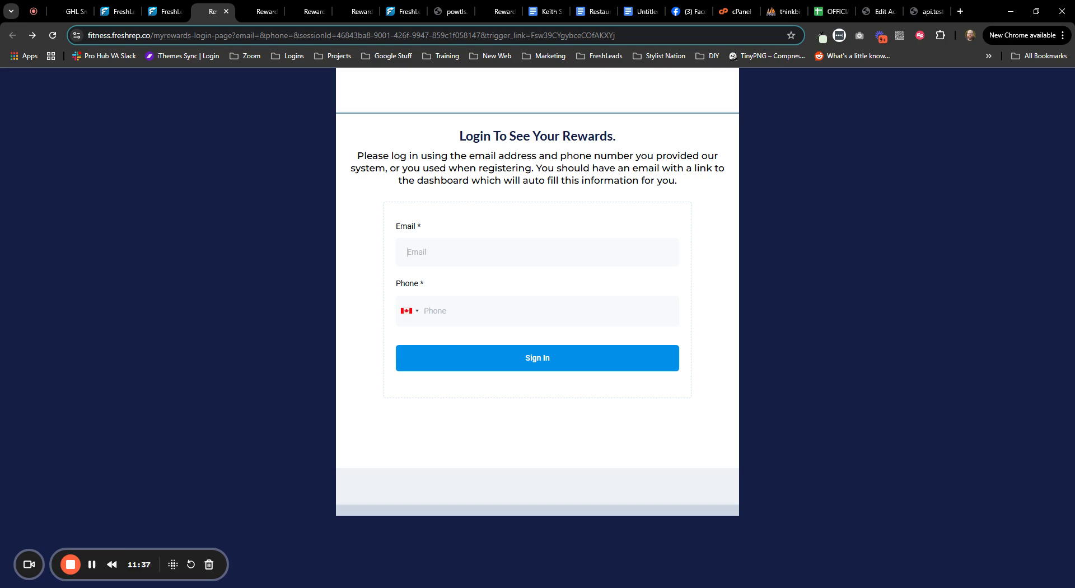
{"action": "key", "text": "Down"}
{"action": "key", "text": "Return"}
{"action": "left_click", "coordinate": [435, 311]}
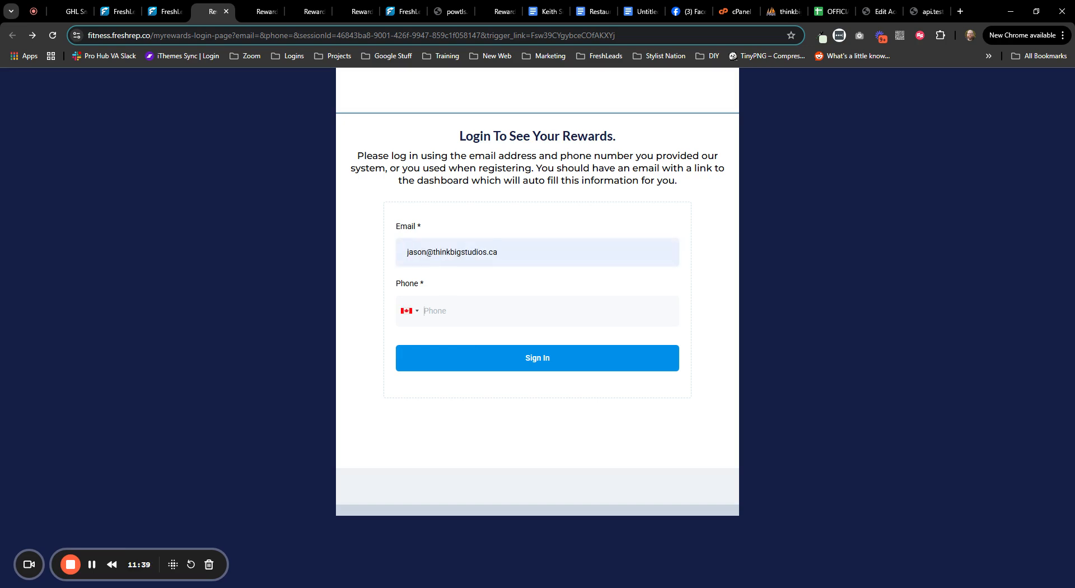
{"action": "left_click", "coordinate": [524, 363]}
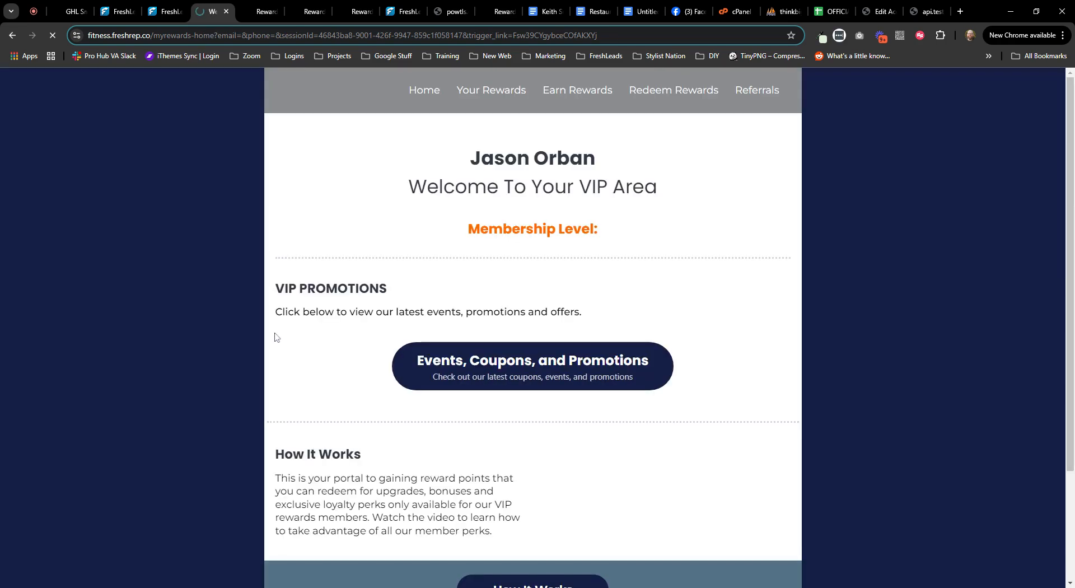
{"action": "left_click", "coordinate": [492, 94]}
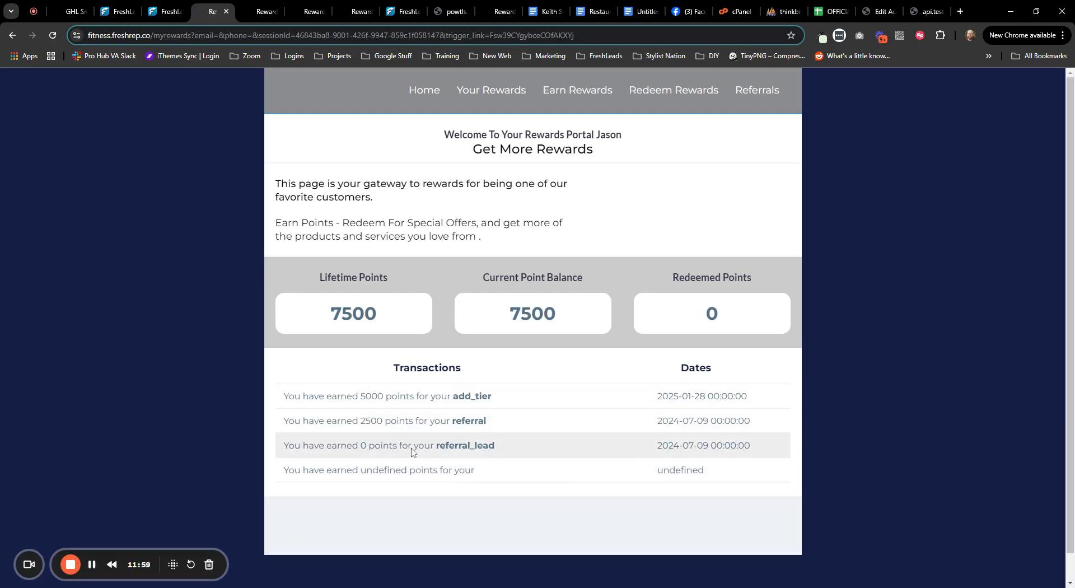
{"action": "left_click_drag", "start_coordinate": [331, 396], "coordinate": [465, 397]}
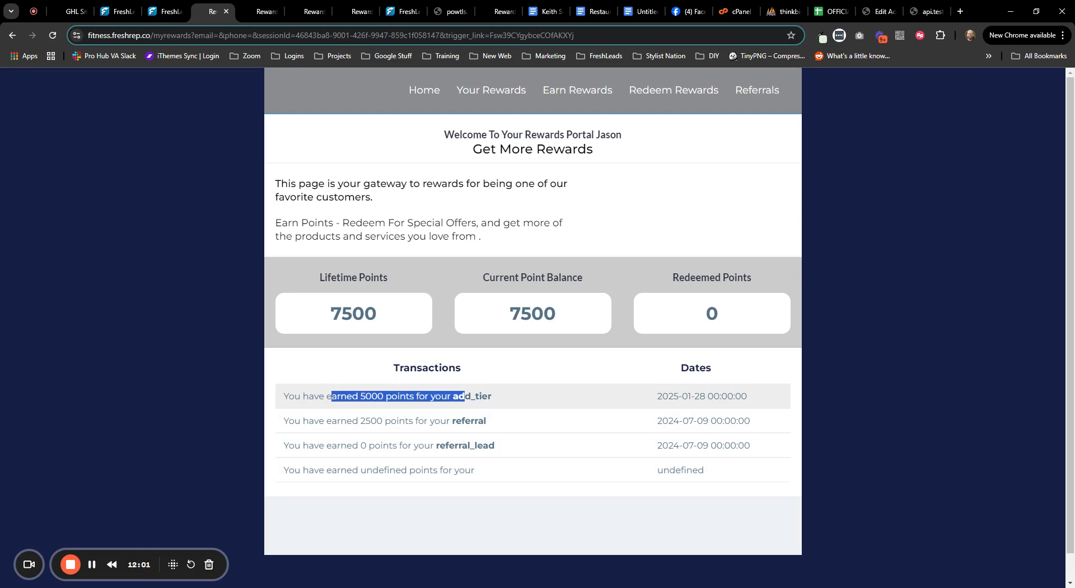
{"action": "left_click", "coordinate": [496, 398]}
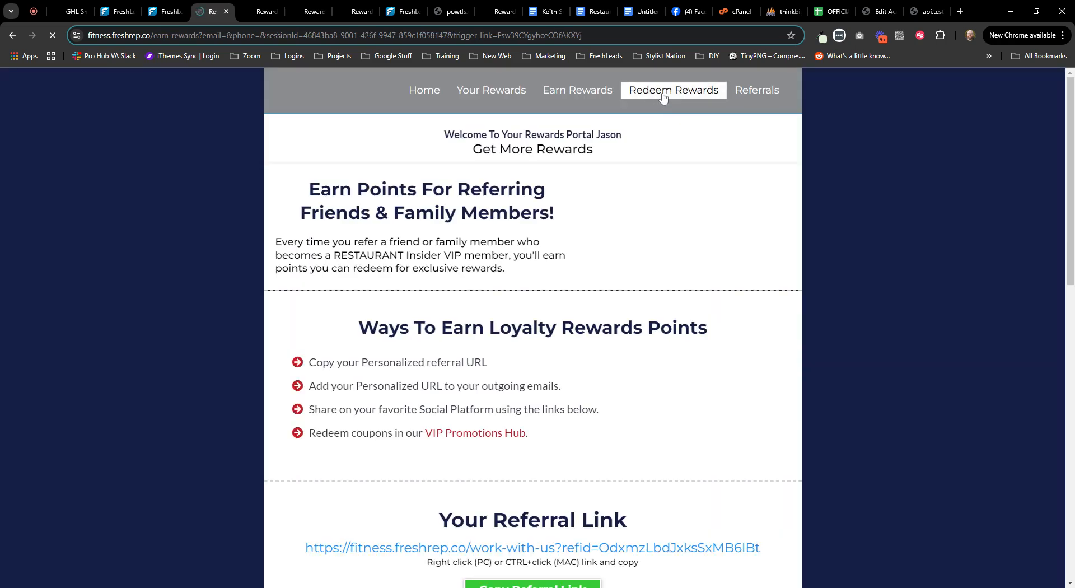
- On Redeem Rewards, check the 7500-point balance and the 500-point Training Session reward, then return Home
{"action": "left_click", "coordinate": [665, 94]}
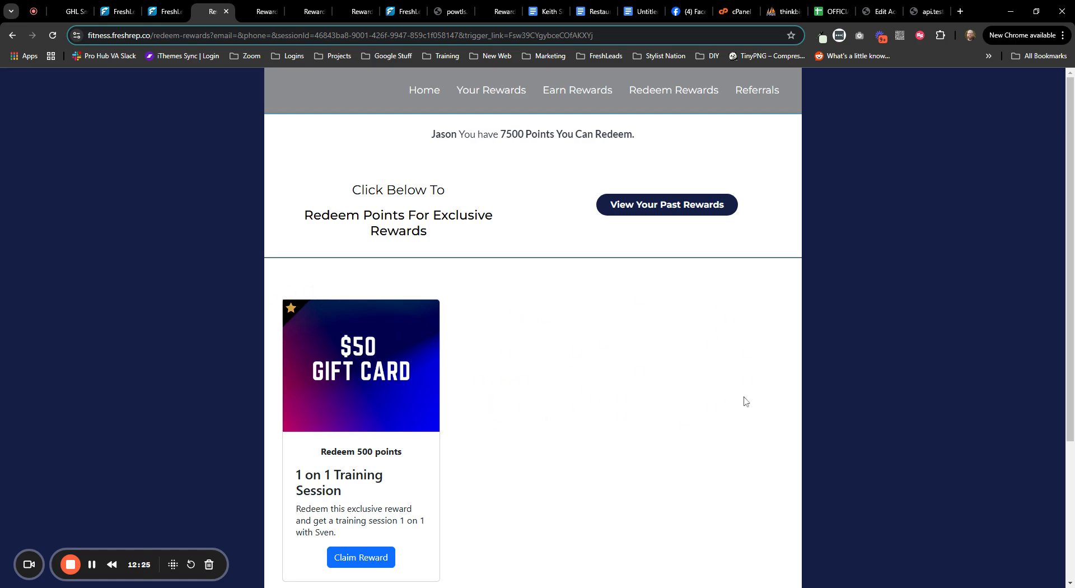
{"action": "scroll", "coordinate": [882, 360], "scroll_direction": "down", "scroll_amount": 2}
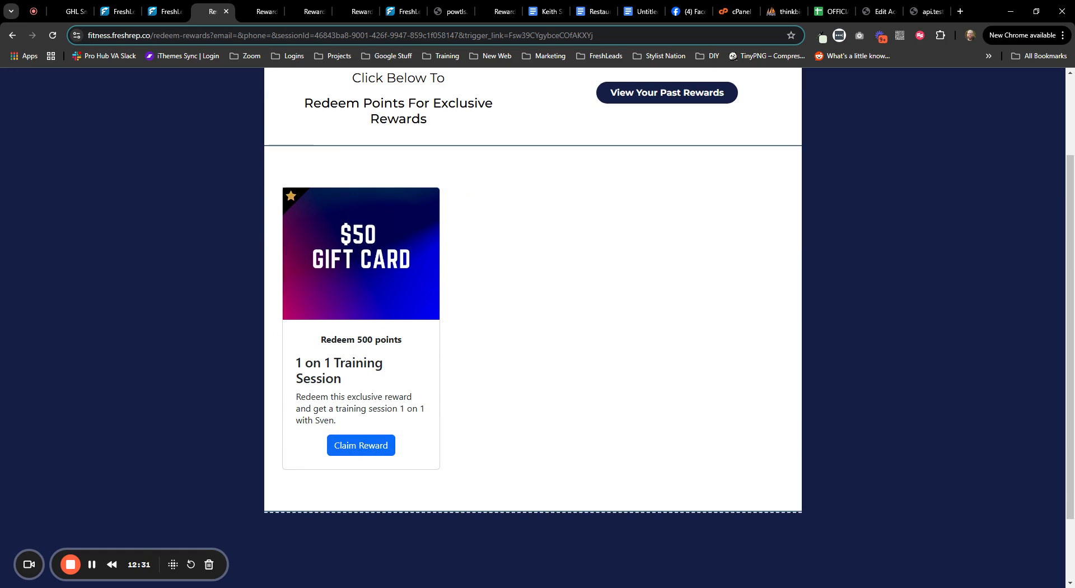
{"action": "left_click_drag", "start_coordinate": [357, 340], "coordinate": [380, 340]}
{"action": "scroll", "coordinate": [501, 392], "scroll_direction": "up", "scroll_amount": 2}
{"action": "left_click_drag", "start_coordinate": [500, 135], "coordinate": [525, 135]}
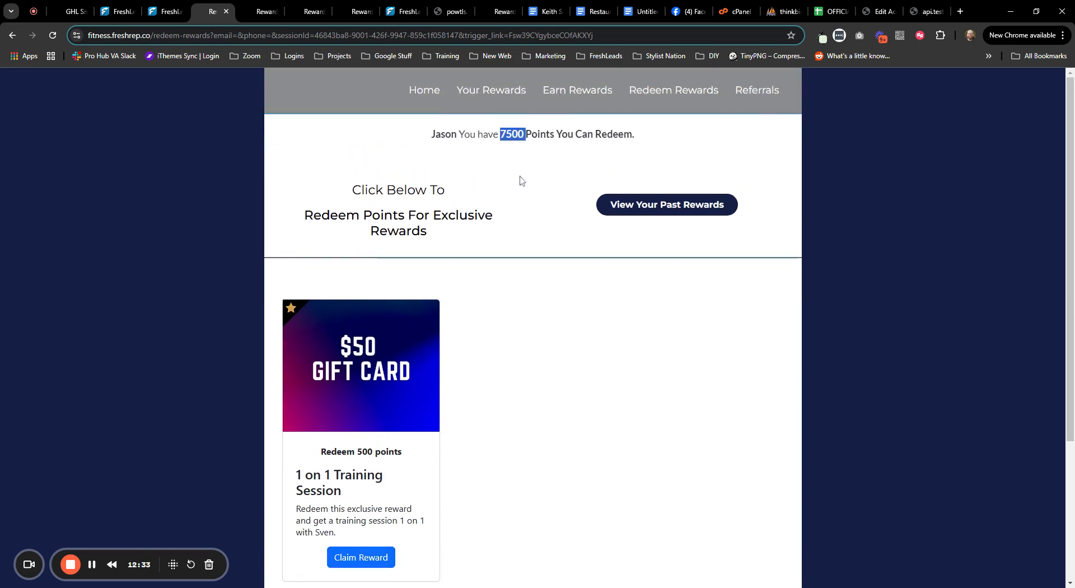
{"action": "left_click", "coordinate": [540, 402]}
{"action": "left_click_drag", "start_coordinate": [357, 452], "coordinate": [373, 452]}
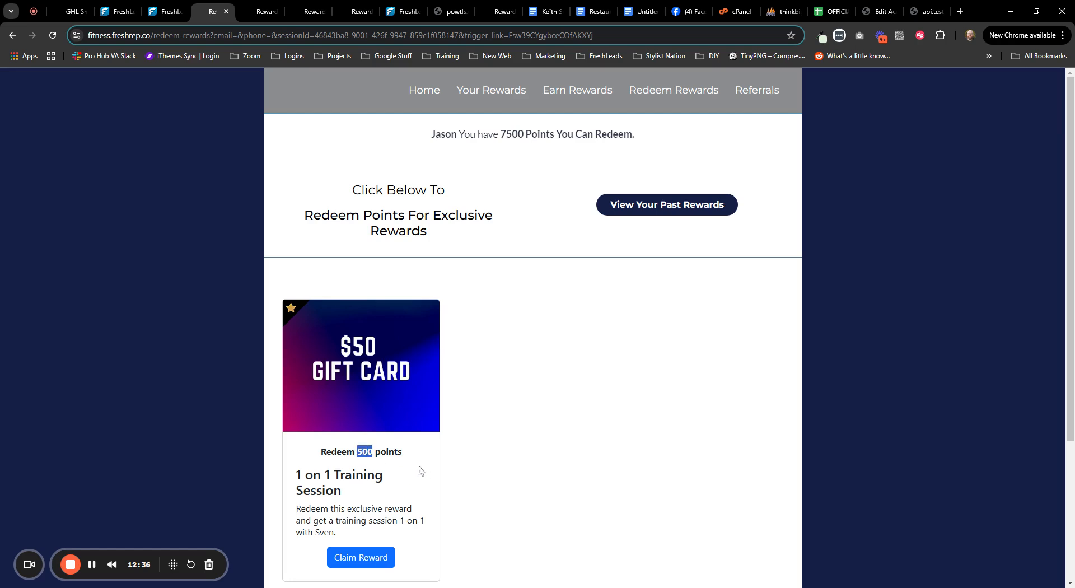
{"action": "left_click", "coordinate": [466, 449]}
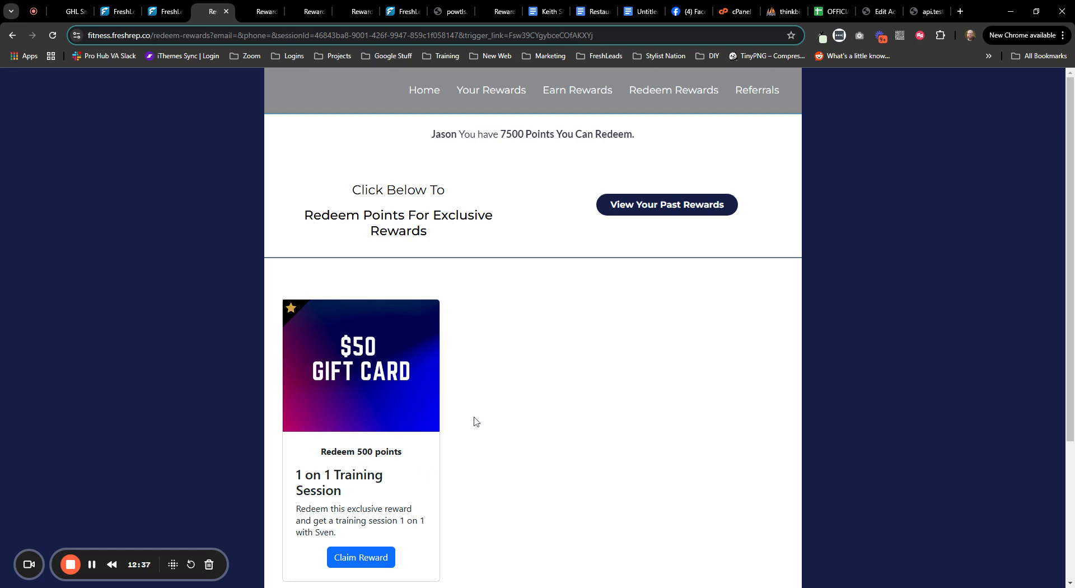
{"action": "left_click", "coordinate": [424, 91]}
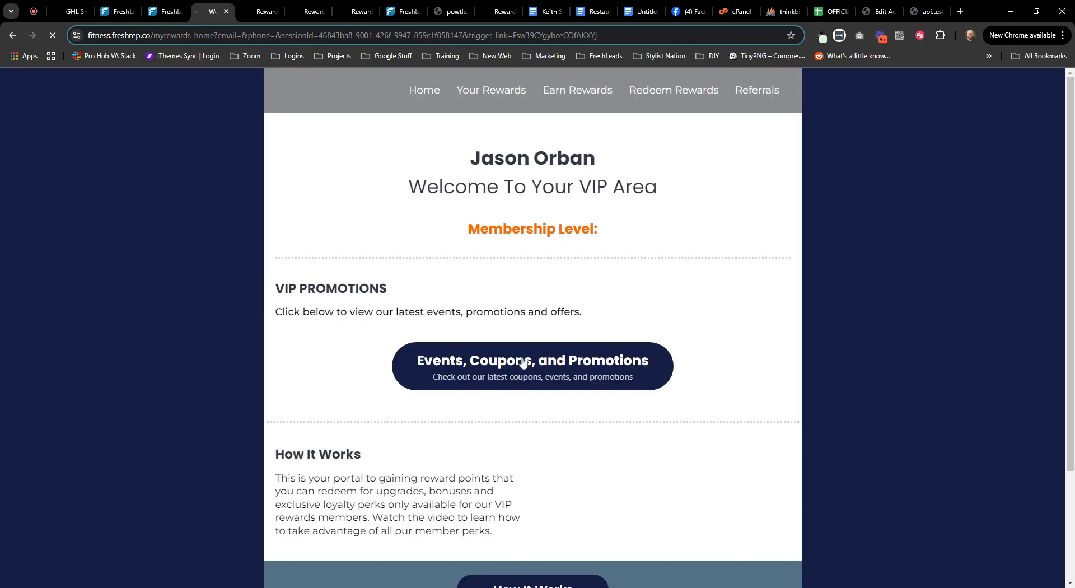
- Check the Fitness portal's Events, Coupons and Promotions page, which shows no promotions, then return to the admin list
{"action": "left_click", "coordinate": [523, 363]}
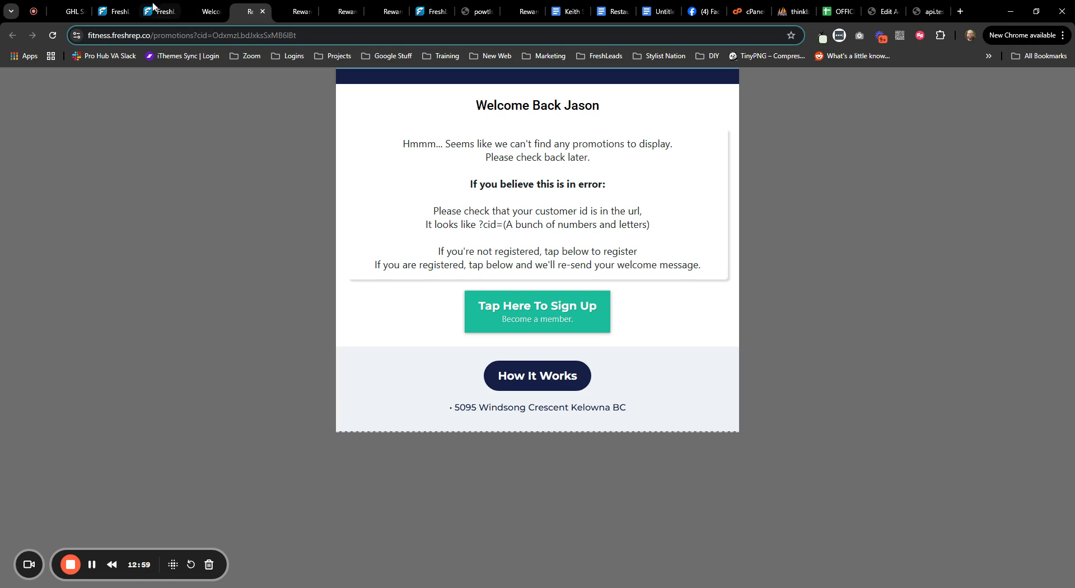
{"action": "left_click", "coordinate": [115, 11]}
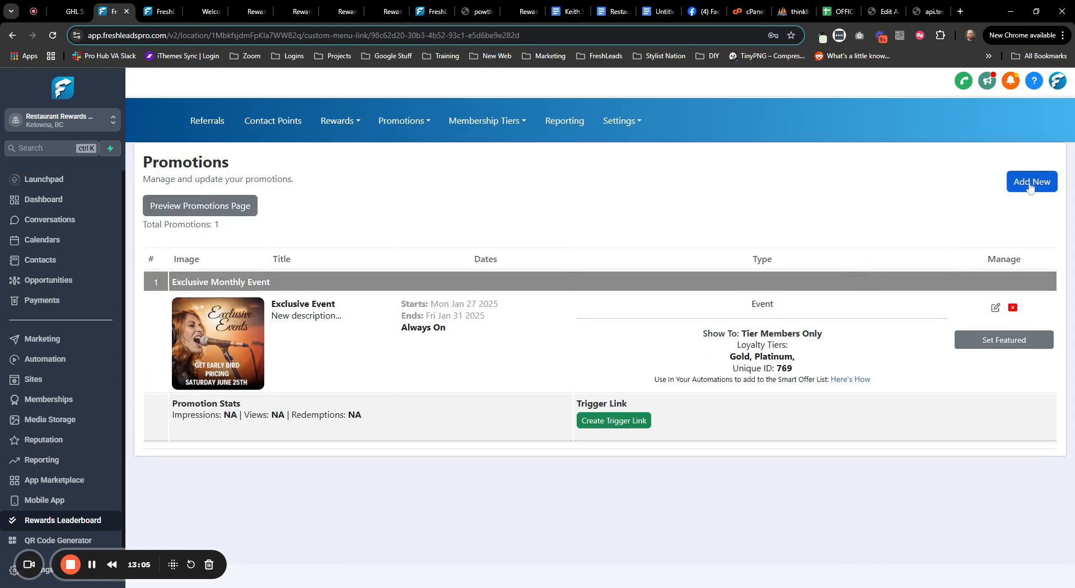
- Start a new promotion named 'Giveaway Promotion' with the $50 gift card image
{"action": "left_click", "coordinate": [1029, 186]}
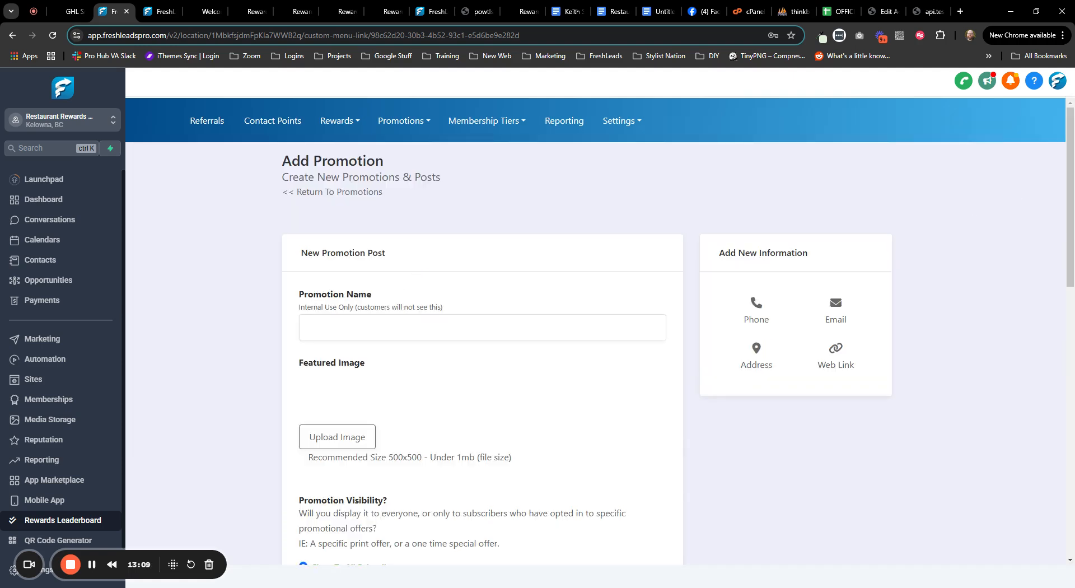
{"action": "left_click", "coordinate": [368, 327]}
{"action": "type", "text": "Giveaway Promotion"}
{"action": "left_click", "coordinate": [347, 445]}
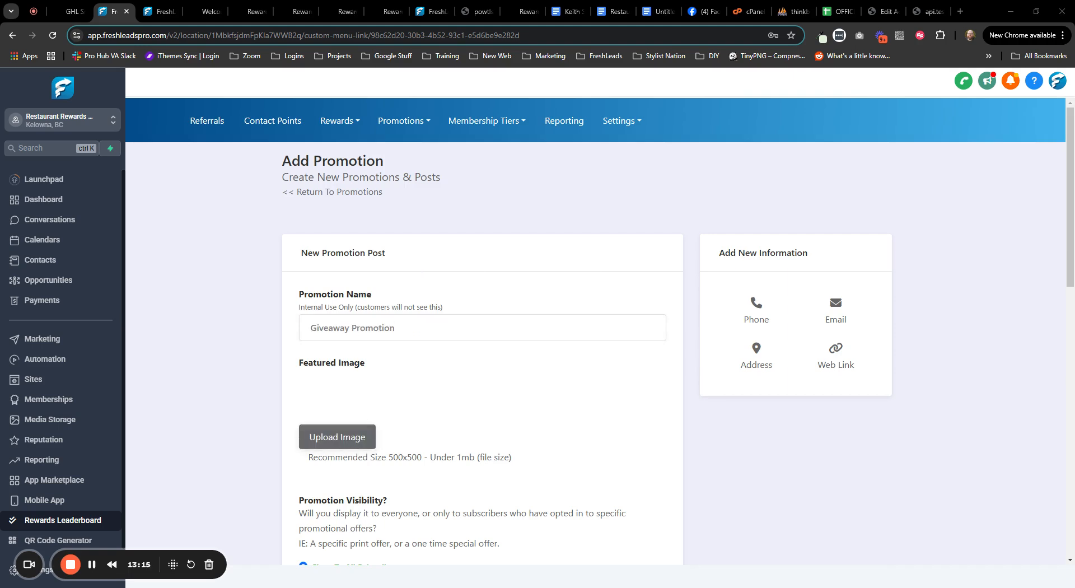
{"action": "scroll", "coordinate": [735, 493], "scroll_direction": "down", "scroll_amount": 5}
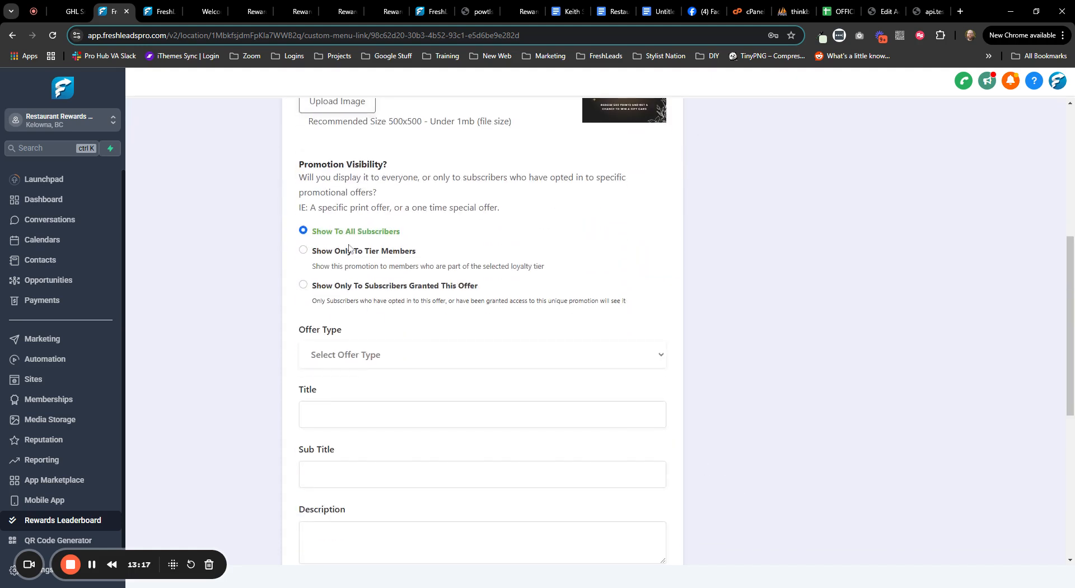
- Make it an Information Post with Title 'test', Sub Title 'test' and Description 'tes'
{"action": "left_click", "coordinate": [364, 361]}
{"action": "left_click", "coordinate": [367, 386]}
{"action": "type", "text": "test"}
{"action": "key", "text": "Tab"}
{"action": "type", "text": "test"}
{"action": "key", "text": "Tab"}
{"action": "type", "text": "tes"}
- Run the promotion from 2025-01-21 to 2025-01-30, always visible, and save it
{"action": "scroll", "coordinate": [260, 504], "scroll_direction": "down", "scroll_amount": 5}
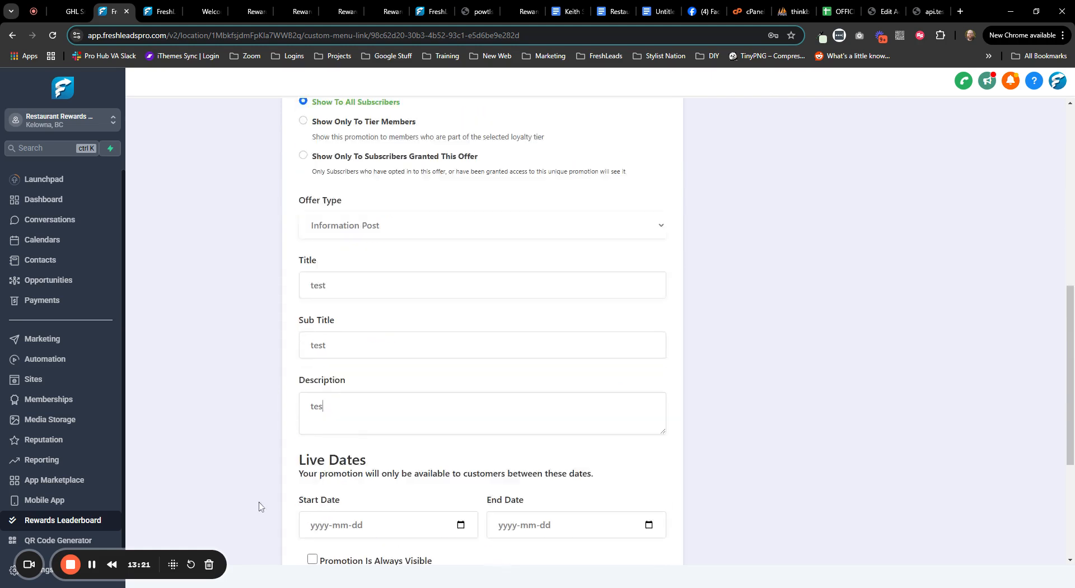
{"action": "left_click", "coordinate": [460, 319]}
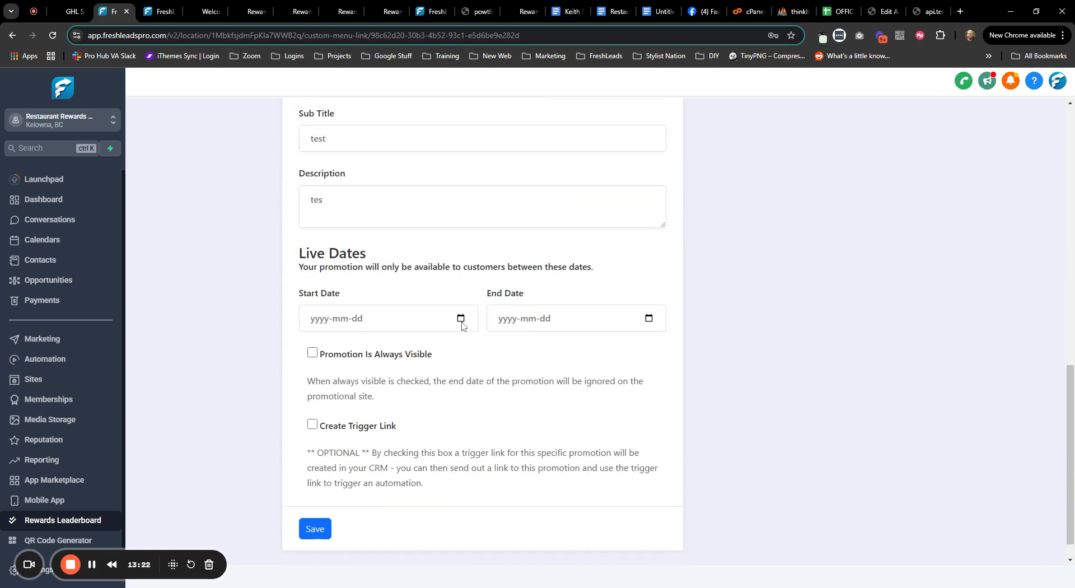
{"action": "left_click", "coordinate": [418, 348]}
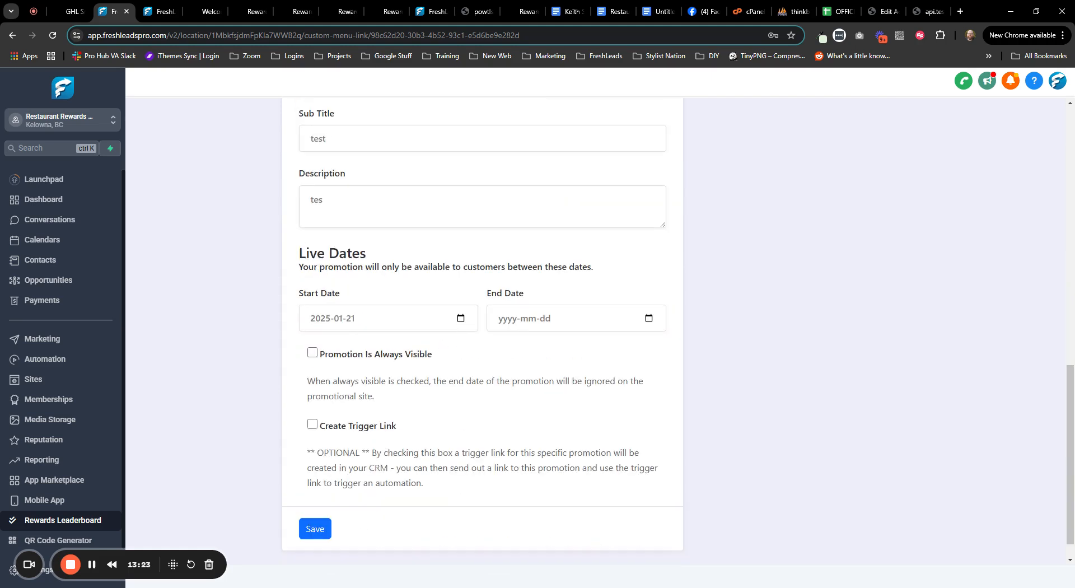
{"action": "left_click", "coordinate": [609, 414]}
{"action": "left_click", "coordinate": [312, 352]}
{"action": "left_click", "coordinate": [314, 528]}
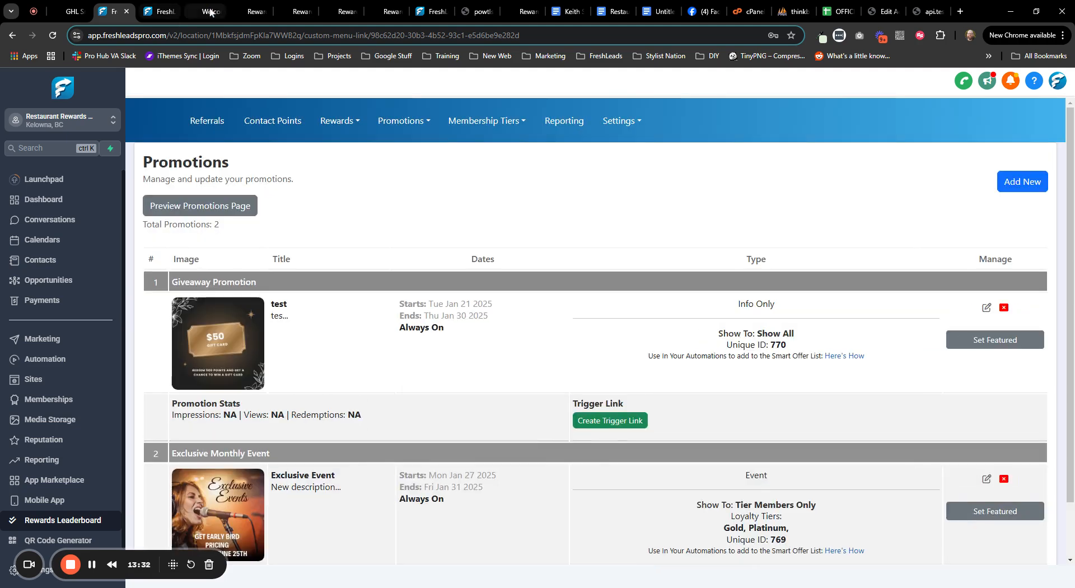
- Reload the member's promotions page in the rewards portal to load the new offers
{"action": "left_click", "coordinate": [221, 12]}
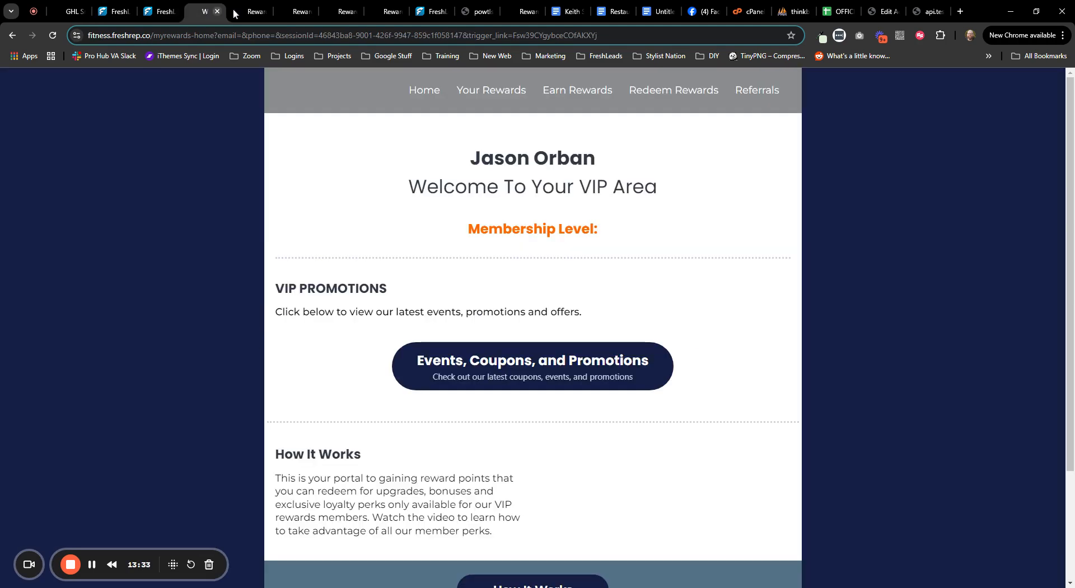
{"action": "left_click", "coordinate": [235, 12]}
{"action": "left_click", "coordinate": [56, 36]}
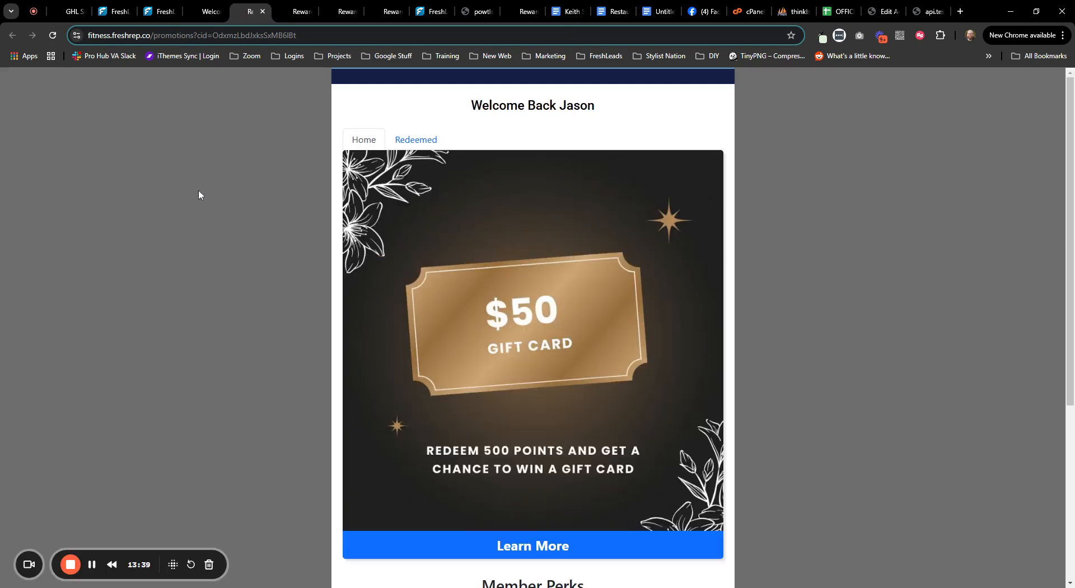
- Review the portal offers: the $50 gift card giveaway and the Exclusive Event member perk
{"action": "scroll", "coordinate": [221, 212], "scroll_direction": "down", "scroll_amount": 1}
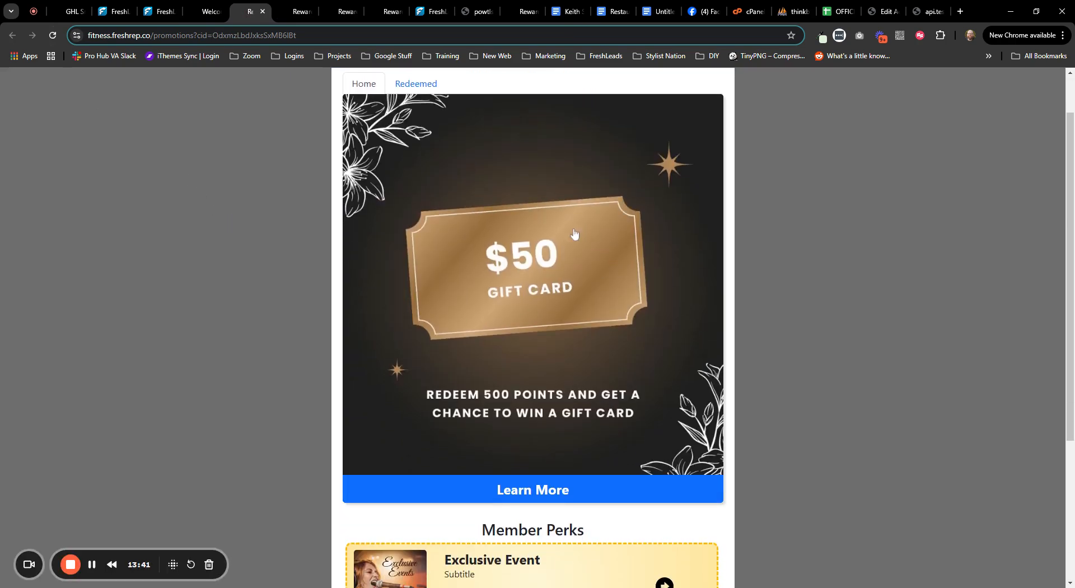
{"action": "scroll", "coordinate": [574, 229], "scroll_direction": "down", "scroll_amount": 3}
{"action": "scroll", "coordinate": [538, 223], "scroll_direction": "up", "scroll_amount": 2}
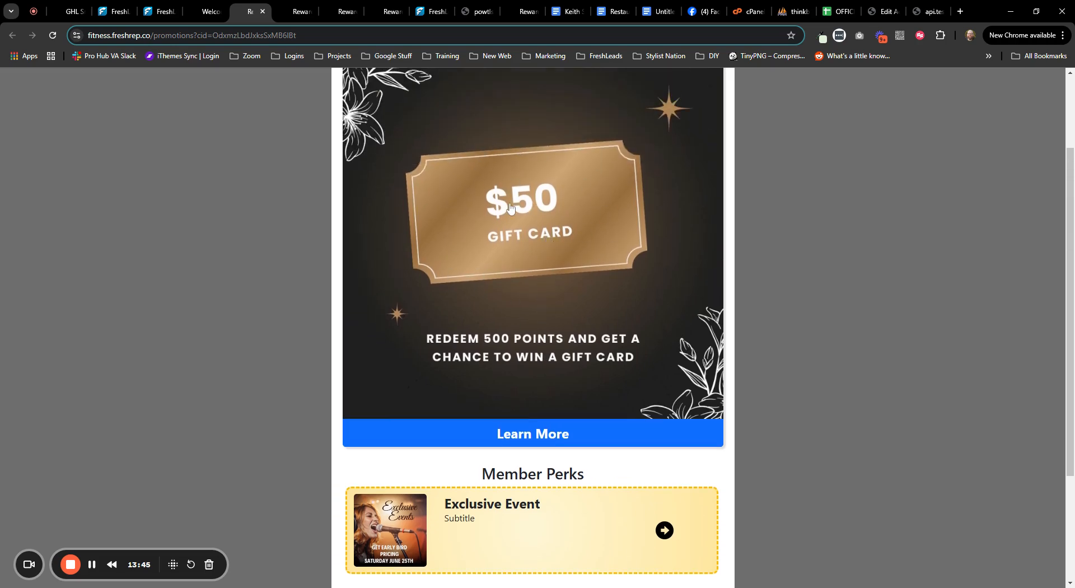
{"action": "scroll", "coordinate": [601, 255], "scroll_direction": "down", "scroll_amount": 1}
{"action": "scroll", "coordinate": [532, 233], "scroll_direction": "up", "scroll_amount": 3}
{"action": "scroll", "coordinate": [532, 233], "scroll_direction": "down", "scroll_amount": 4}
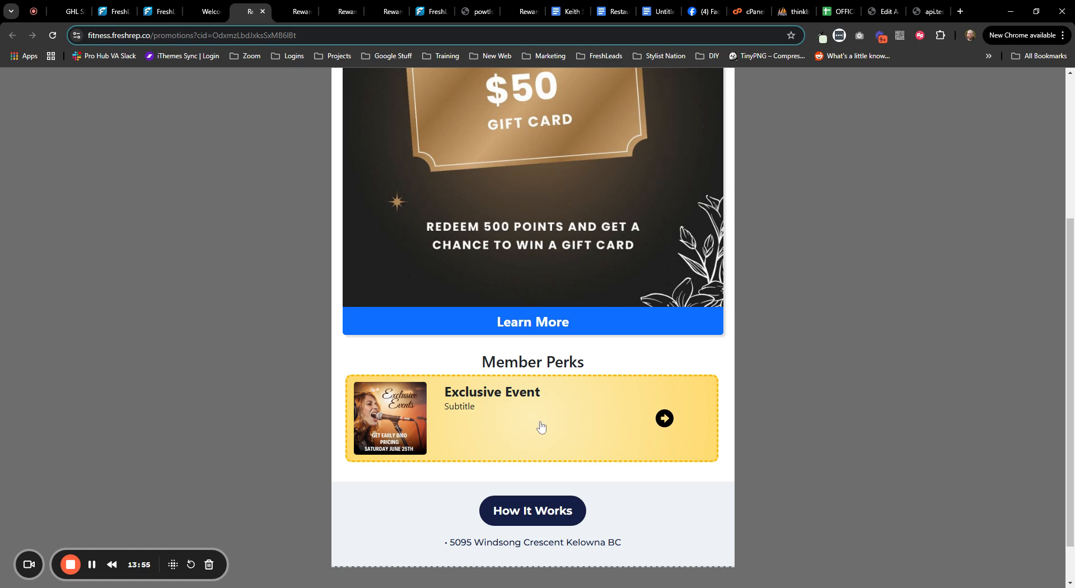
{"action": "scroll", "coordinate": [540, 213], "scroll_direction": "up", "scroll_amount": 2}
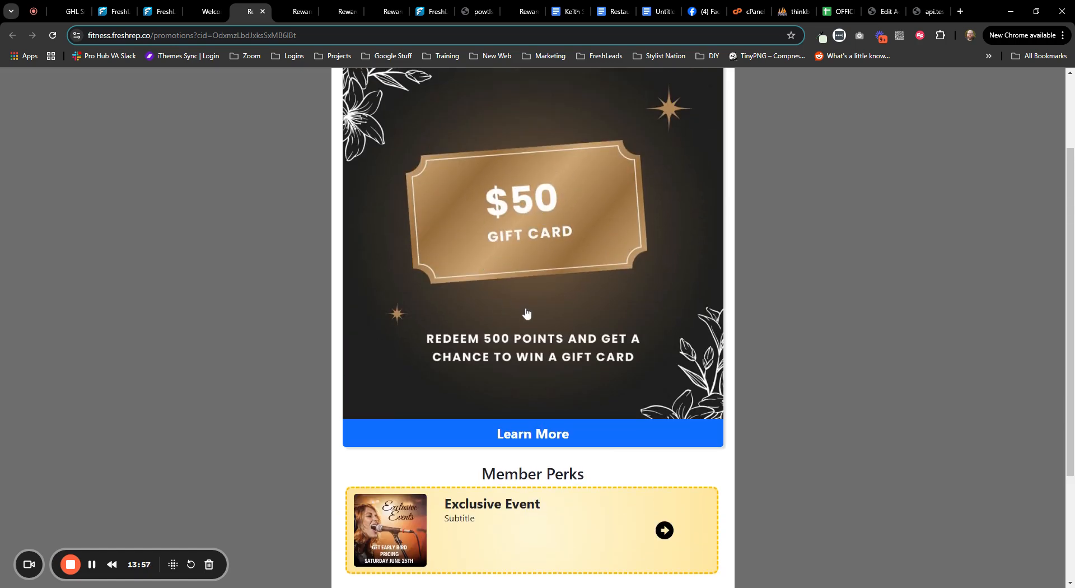
{"action": "scroll", "coordinate": [524, 319], "scroll_direction": "down", "scroll_amount": 1}
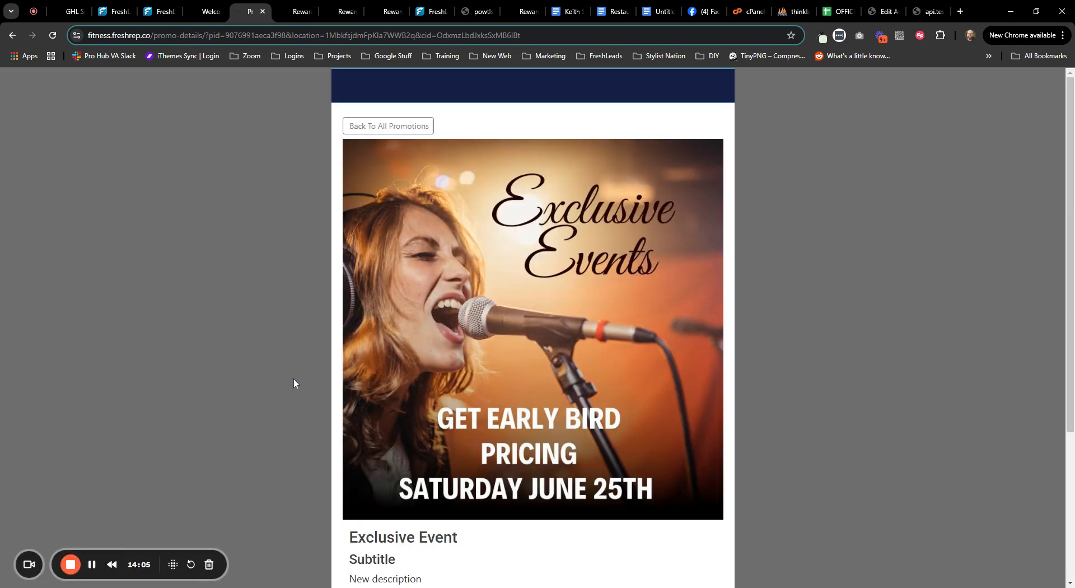
{"action": "scroll", "coordinate": [293, 383], "scroll_direction": "down", "scroll_amount": 4}
{"action": "scroll", "coordinate": [293, 379], "scroll_direction": "up", "scroll_amount": 4}
{"action": "left_click", "coordinate": [166, 17]}
- Review the admin Promotions list, noting the Exclusive Event is limited to Gold and Platinum tiers
{"action": "left_click", "coordinate": [112, 12]}
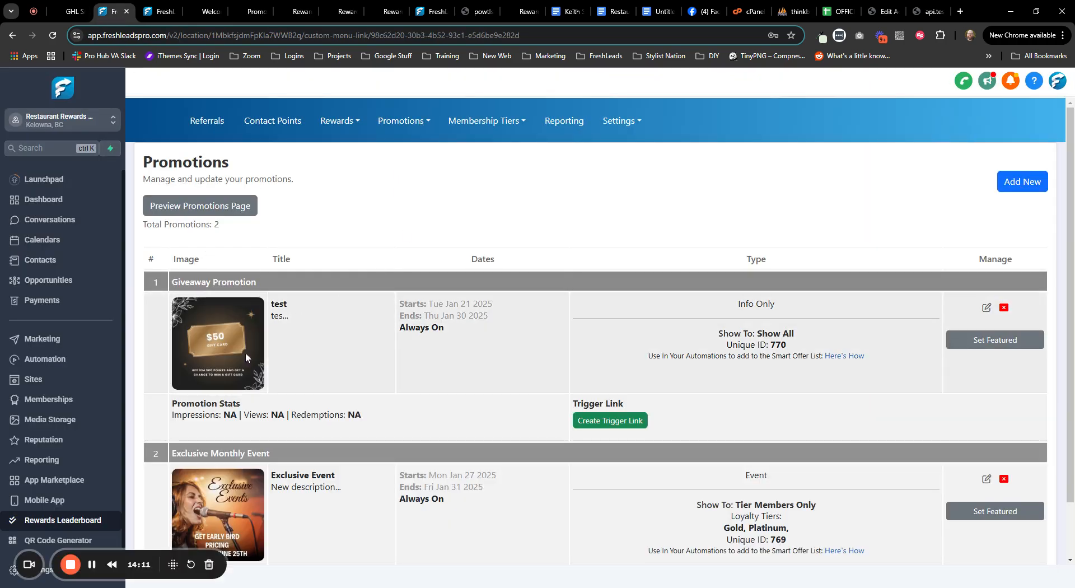
{"action": "scroll", "coordinate": [372, 450], "scroll_direction": "down", "scroll_amount": 1}
{"action": "scroll", "coordinate": [375, 450], "scroll_direction": "down", "scroll_amount": 1}
{"action": "left_click_drag", "start_coordinate": [723, 464], "coordinate": [787, 465]}
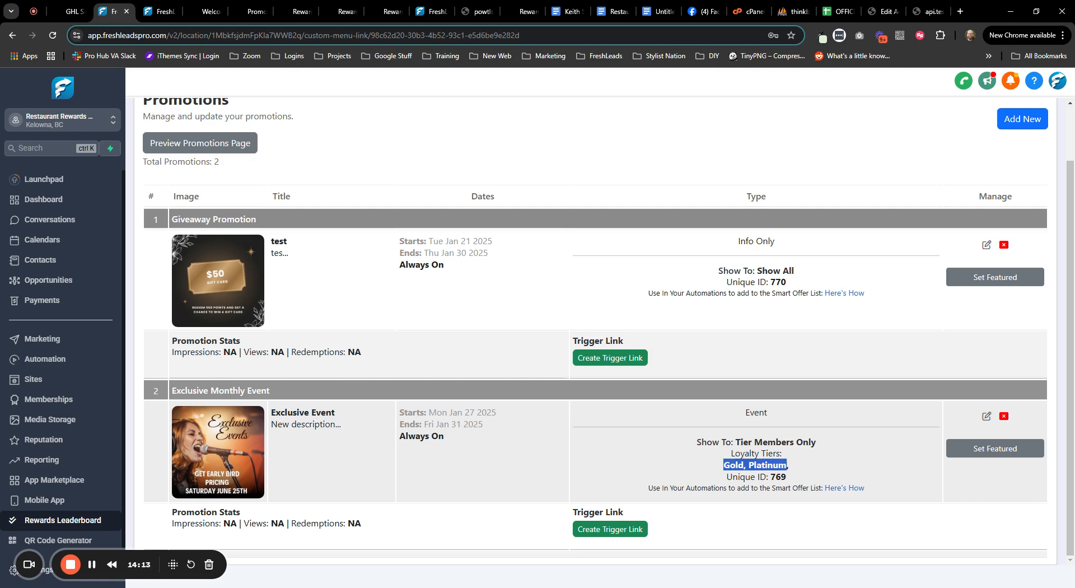
{"action": "left_click", "coordinate": [559, 168]}
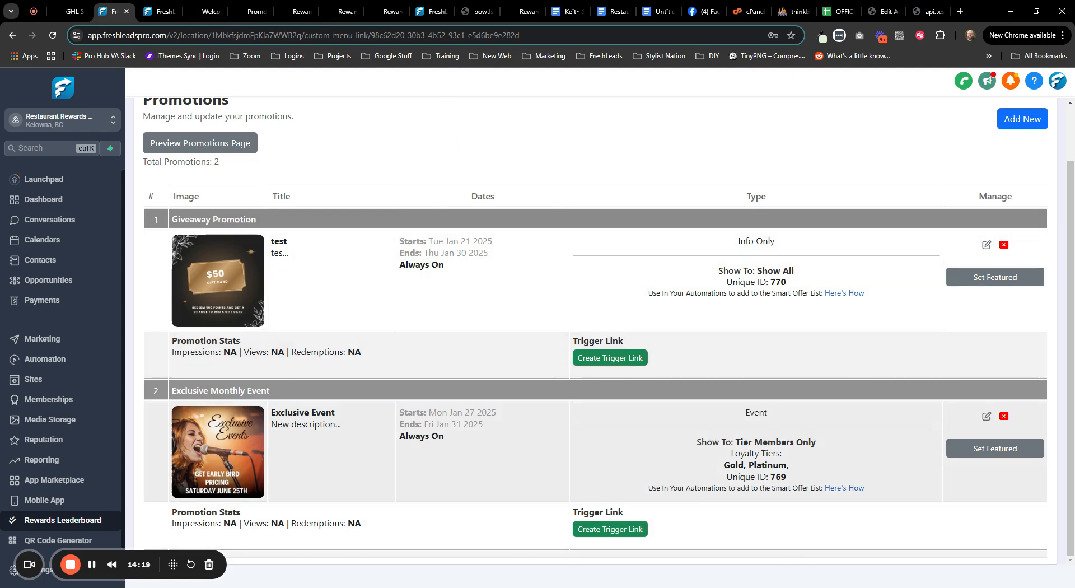
{"action": "scroll", "coordinate": [358, 361], "scroll_direction": "up", "scroll_amount": 2}
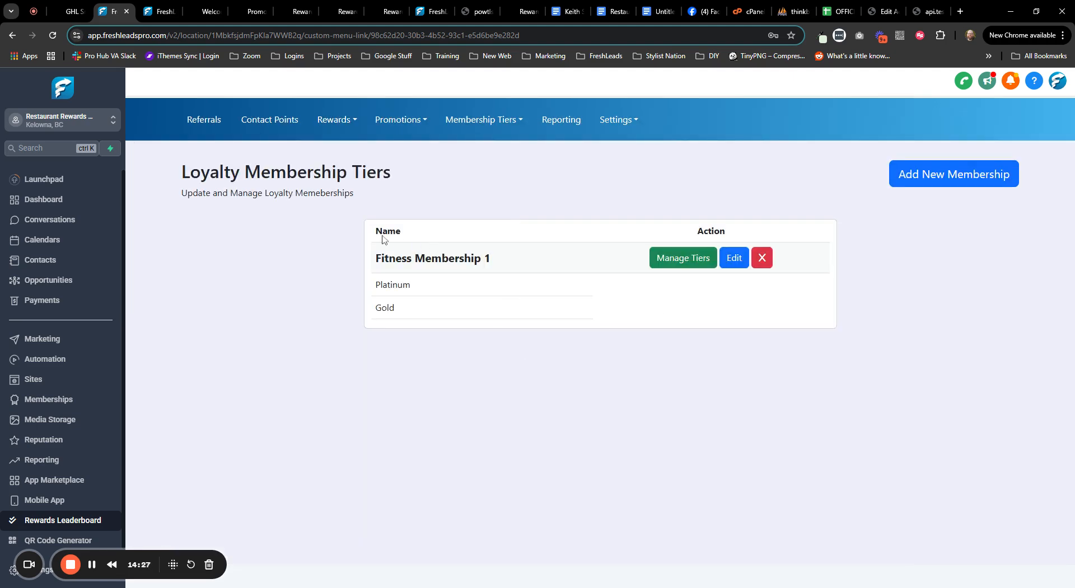
- Look over the tiers of Fitness Membership 1
{"action": "left_click", "coordinate": [667, 268]}
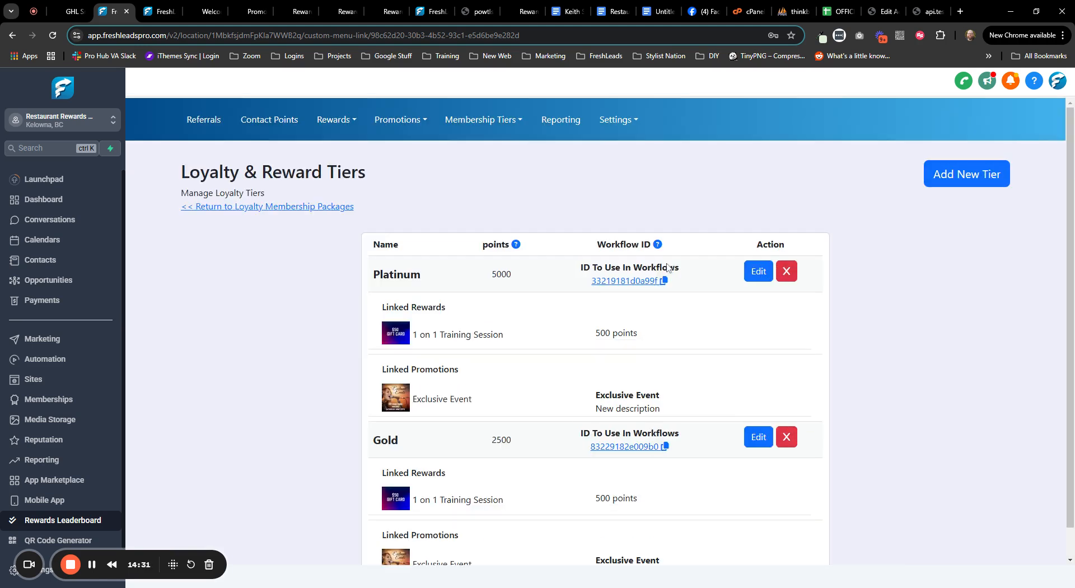
{"action": "scroll", "coordinate": [448, 320], "scroll_direction": "down", "scroll_amount": 1}
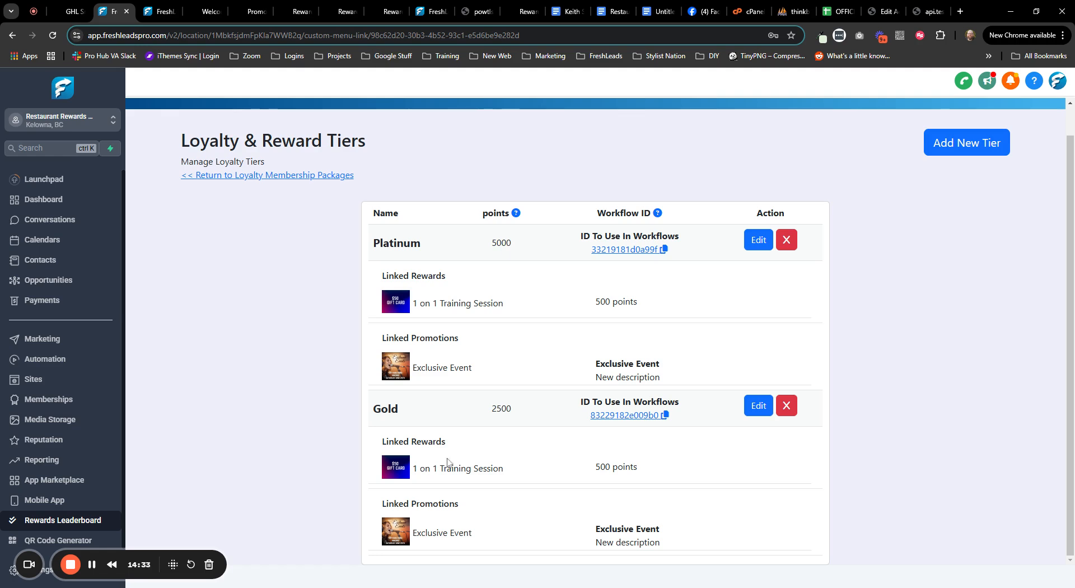
{"action": "scroll", "coordinate": [248, 428], "scroll_direction": "up", "scroll_amount": 1}
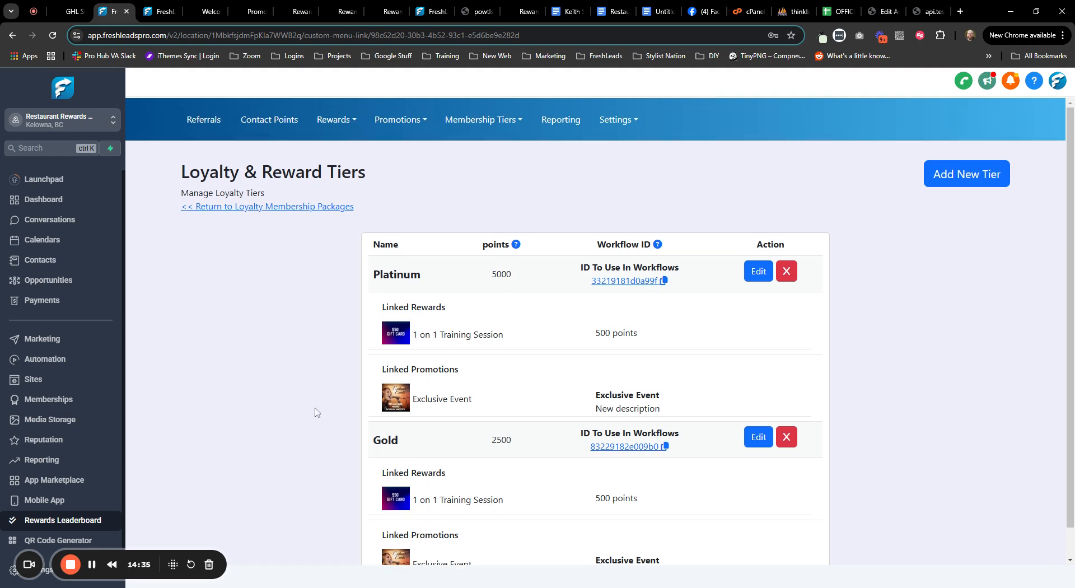
- Browse the Rewards, Membership Tiers and Promotions menus and go to the reward items list
{"action": "left_click", "coordinate": [325, 120]}
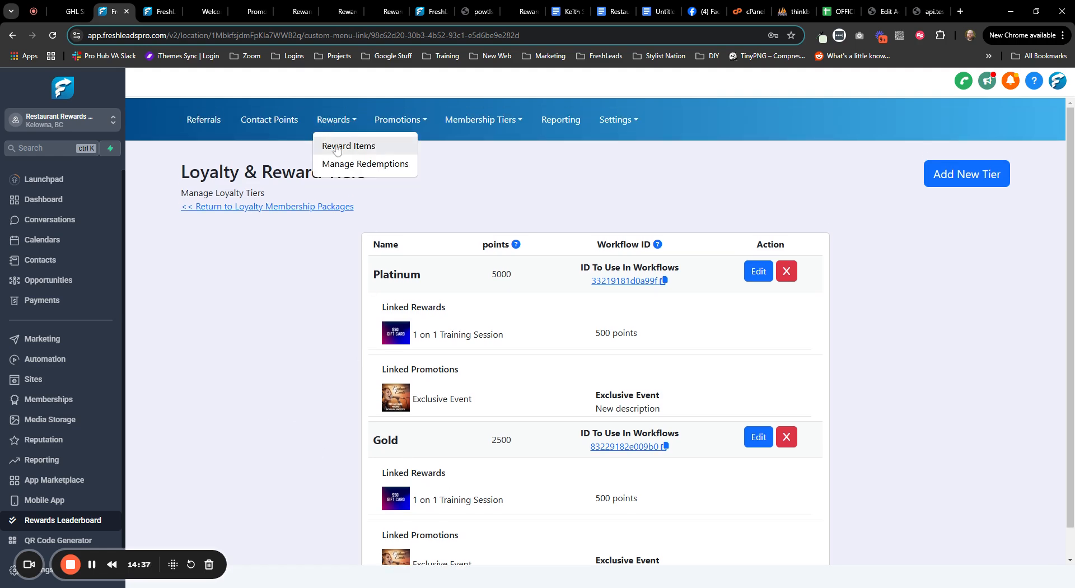
{"action": "left_click", "coordinate": [491, 127]}
{"action": "left_click", "coordinate": [401, 126]}
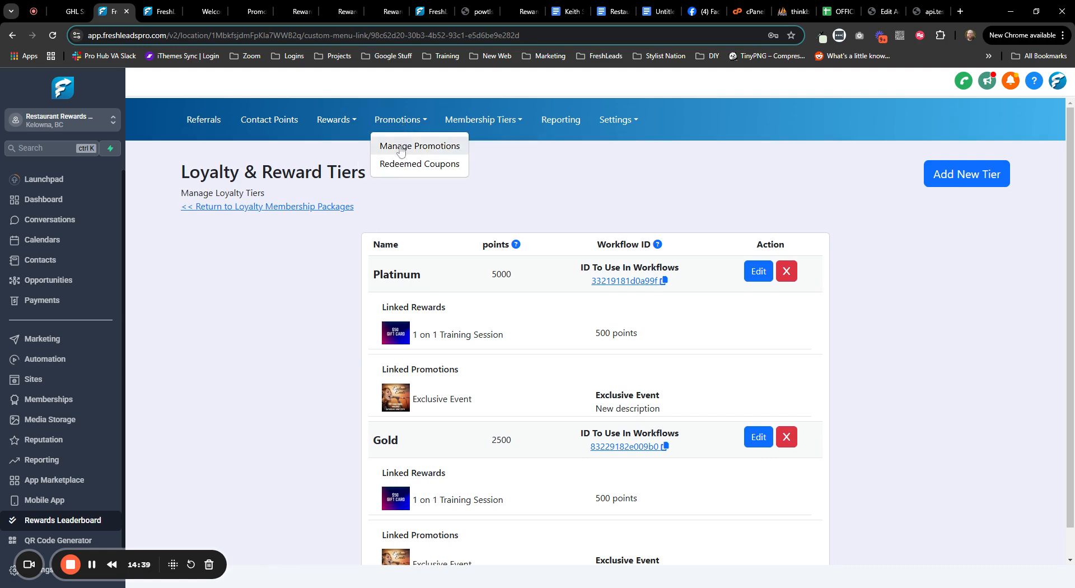
{"action": "left_click", "coordinate": [462, 196]}
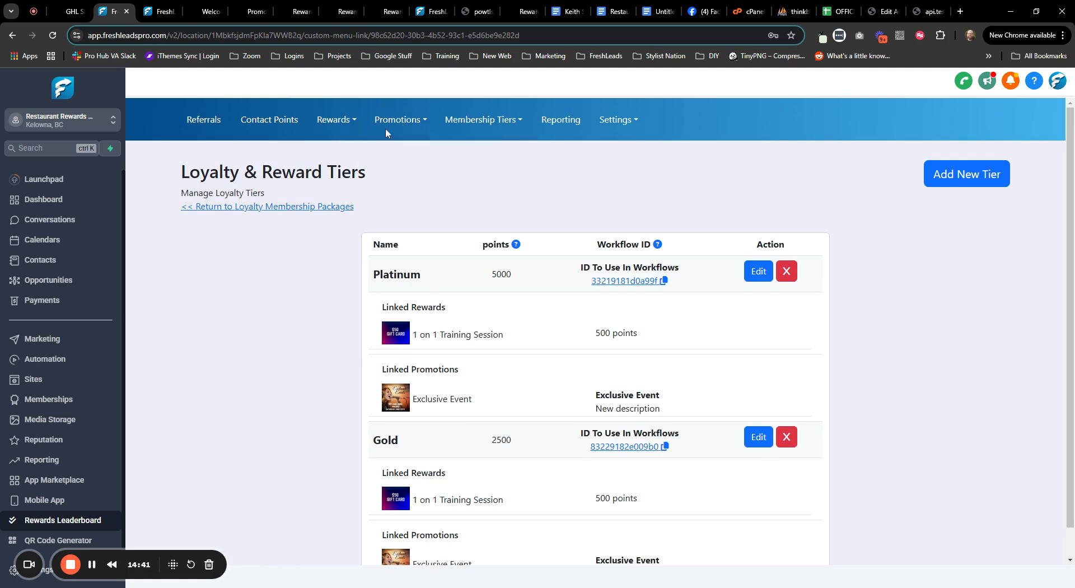
{"action": "left_click", "coordinate": [329, 124]}
{"action": "left_click", "coordinate": [335, 149]}
- Check the Show Only To Tier Members setting, then go to Manage Promotions
{"action": "scroll", "coordinate": [215, 412], "scroll_direction": "down", "scroll_amount": 2}
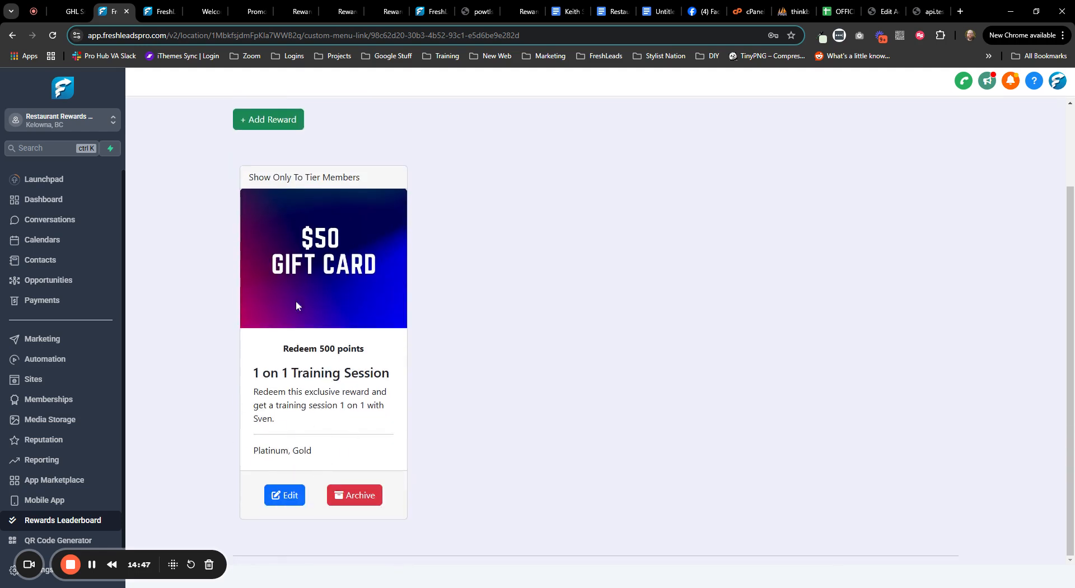
{"action": "left_click_drag", "start_coordinate": [251, 176], "coordinate": [367, 183]}
{"action": "left_click", "coordinate": [484, 301]}
{"action": "scroll", "coordinate": [425, 381], "scroll_direction": "up", "scroll_amount": 2}
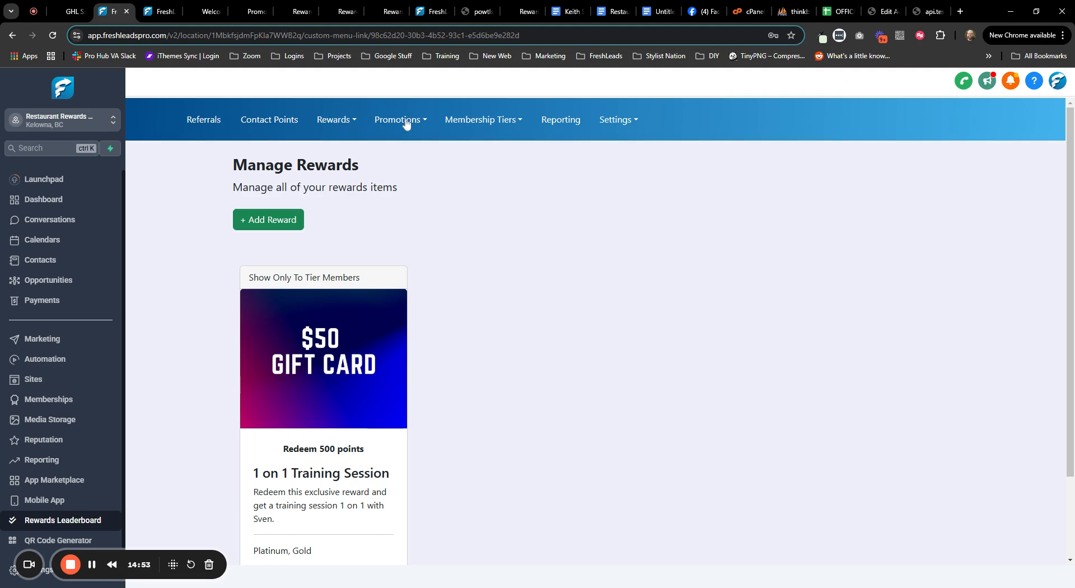
{"action": "left_click", "coordinate": [406, 121]}
{"action": "left_click", "coordinate": [408, 146]}
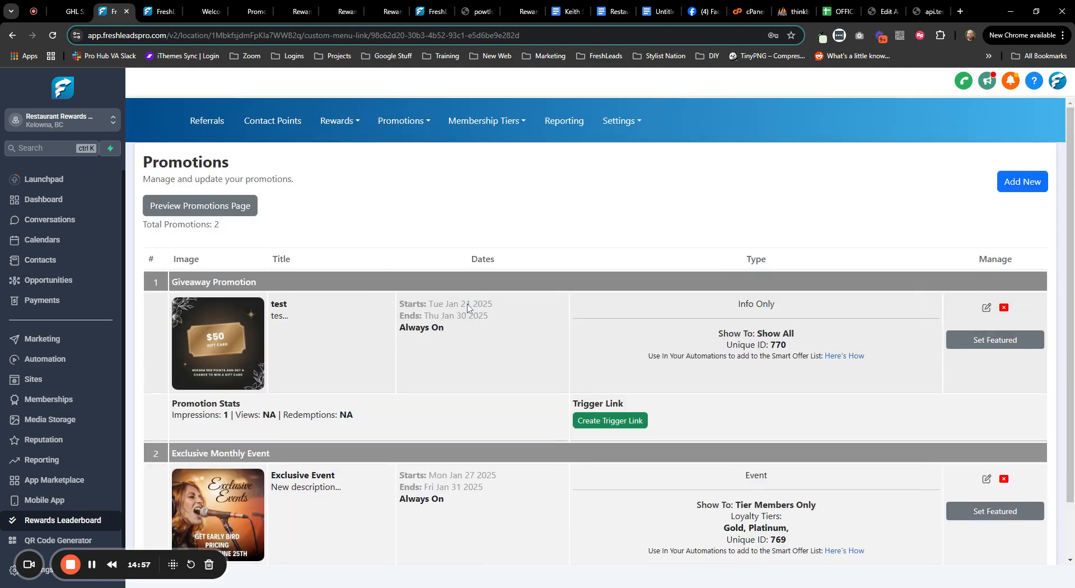
- Limit the Exclusive Monthly Event to Gold members by unchecking Fitness Membership 1 Platinum, and save
{"action": "scroll", "coordinate": [477, 348], "scroll_direction": "down", "scroll_amount": 1}
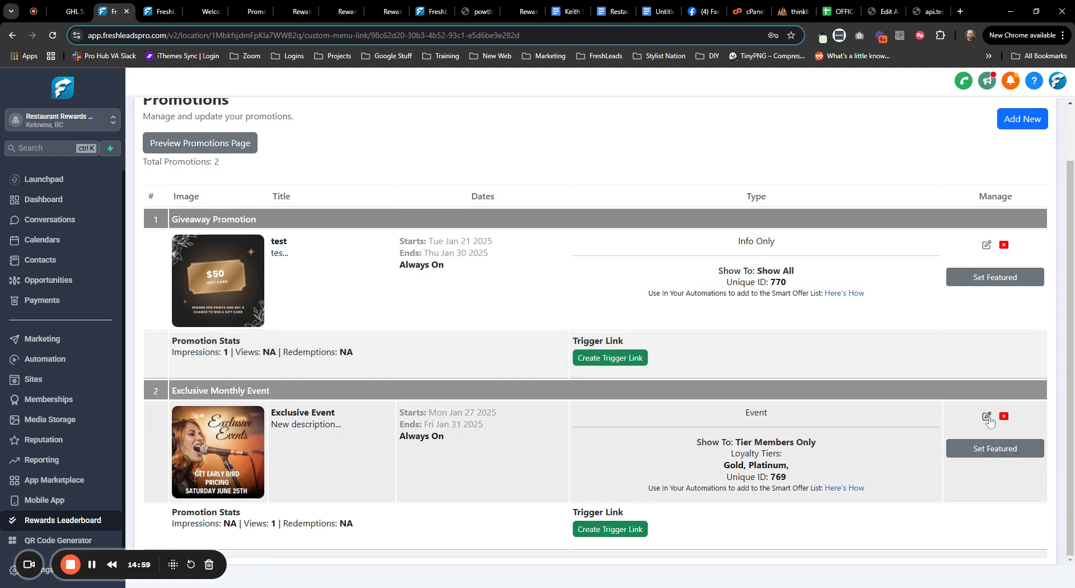
{"action": "left_click", "coordinate": [986, 417]}
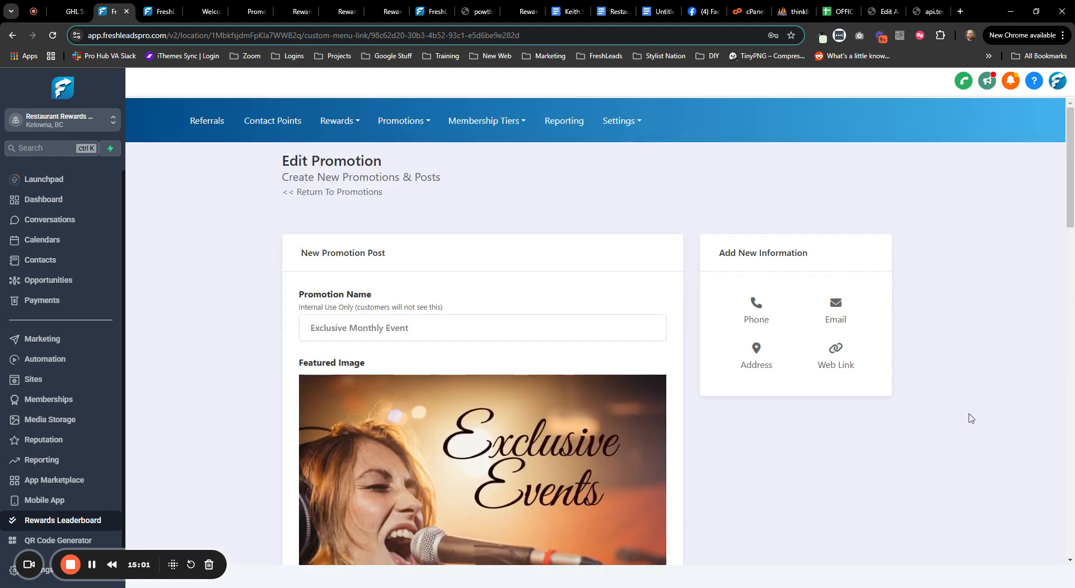
{"action": "scroll", "coordinate": [222, 283], "scroll_direction": "down", "scroll_amount": 10}
{"action": "scroll", "coordinate": [252, 278], "scroll_direction": "down", "scroll_amount": 4}
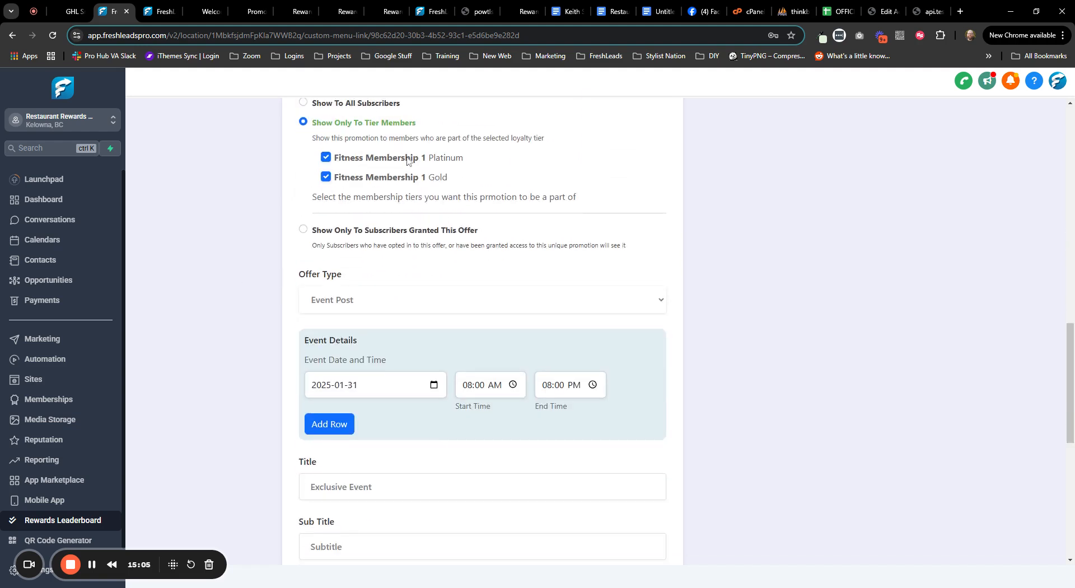
{"action": "left_click", "coordinate": [325, 157]}
{"action": "scroll", "coordinate": [276, 258], "scroll_direction": "down", "scroll_amount": 8}
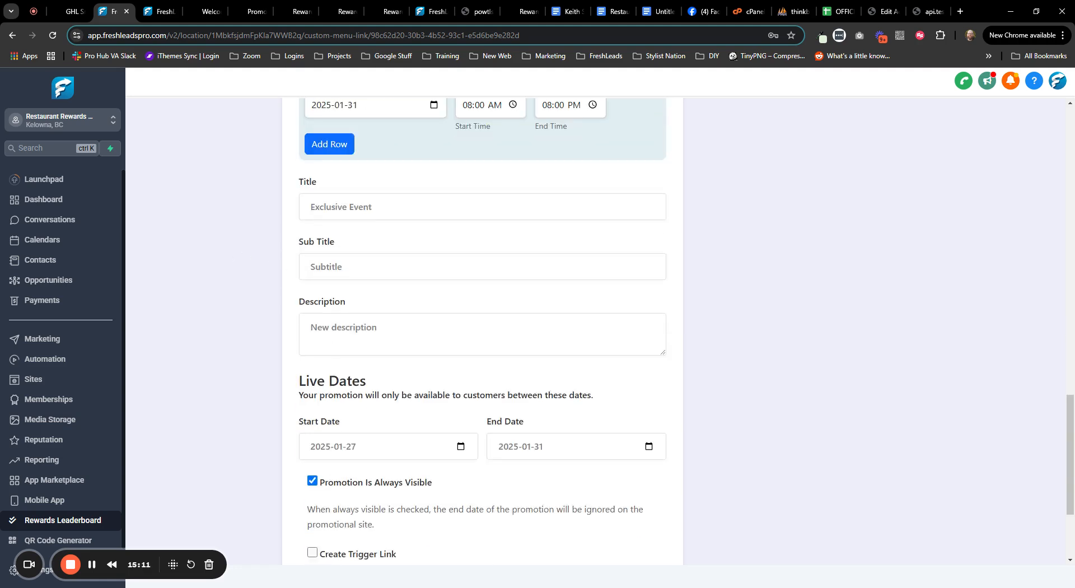
{"action": "left_click", "coordinate": [317, 500]}
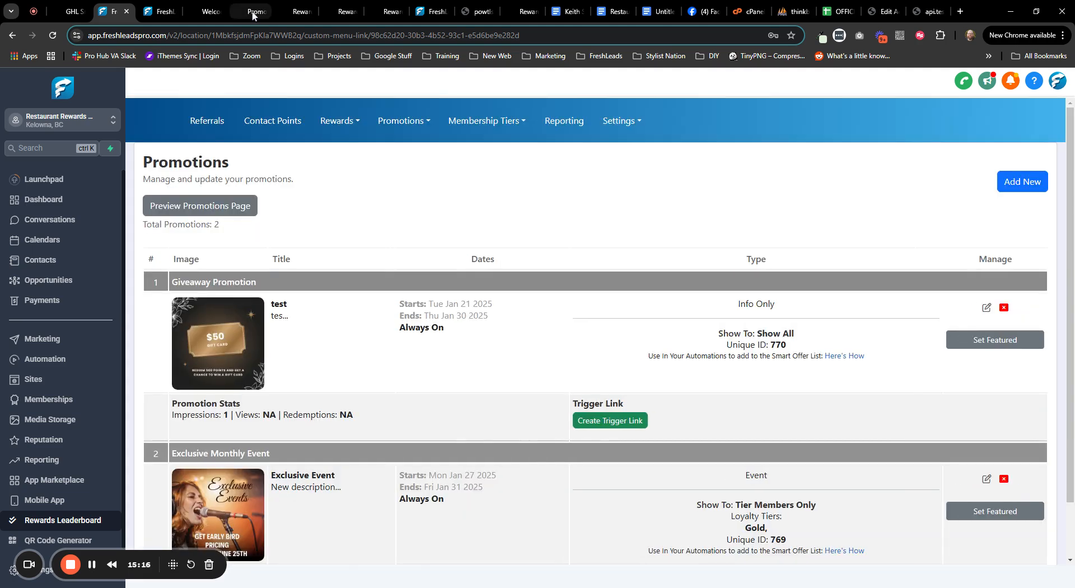
{"action": "left_click", "coordinate": [254, 12]}
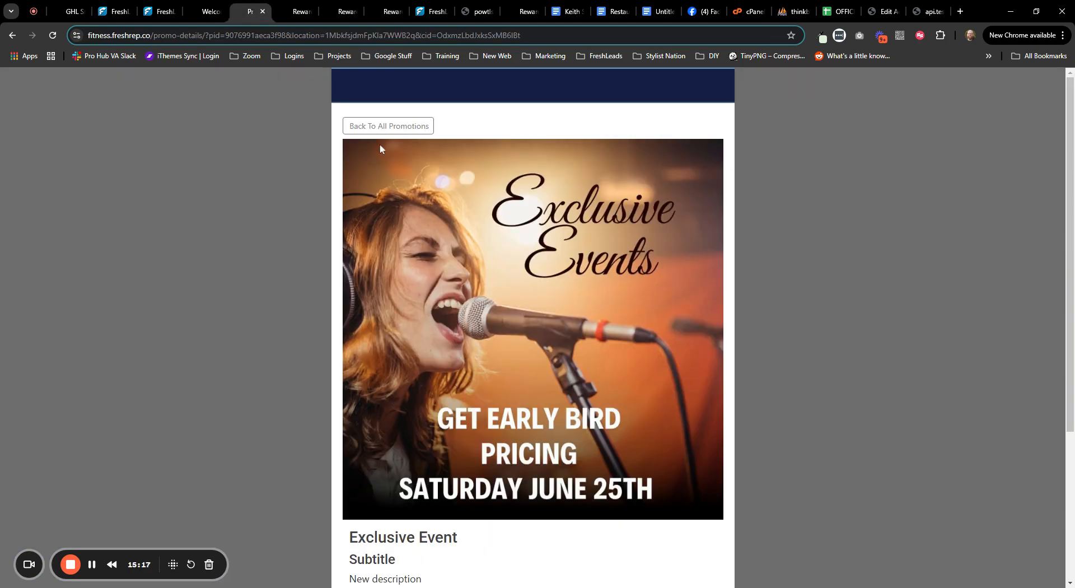
- Confirm the portal's full promotions list shows only the $50 gift card offer, no Exclusive Event
{"action": "left_click", "coordinate": [388, 125]}
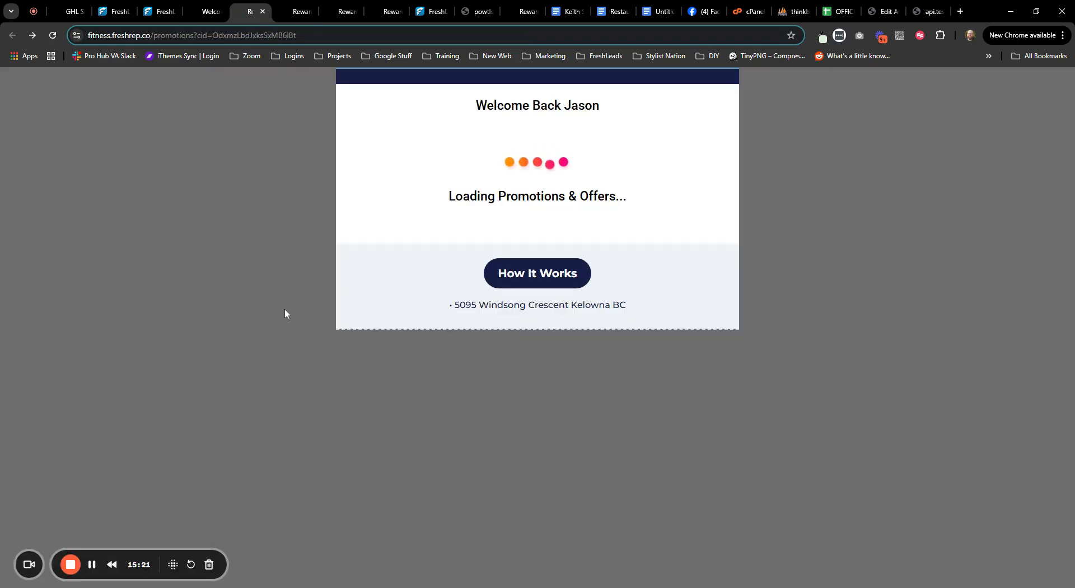
{"action": "scroll", "coordinate": [285, 309], "scroll_direction": "down", "scroll_amount": 3}
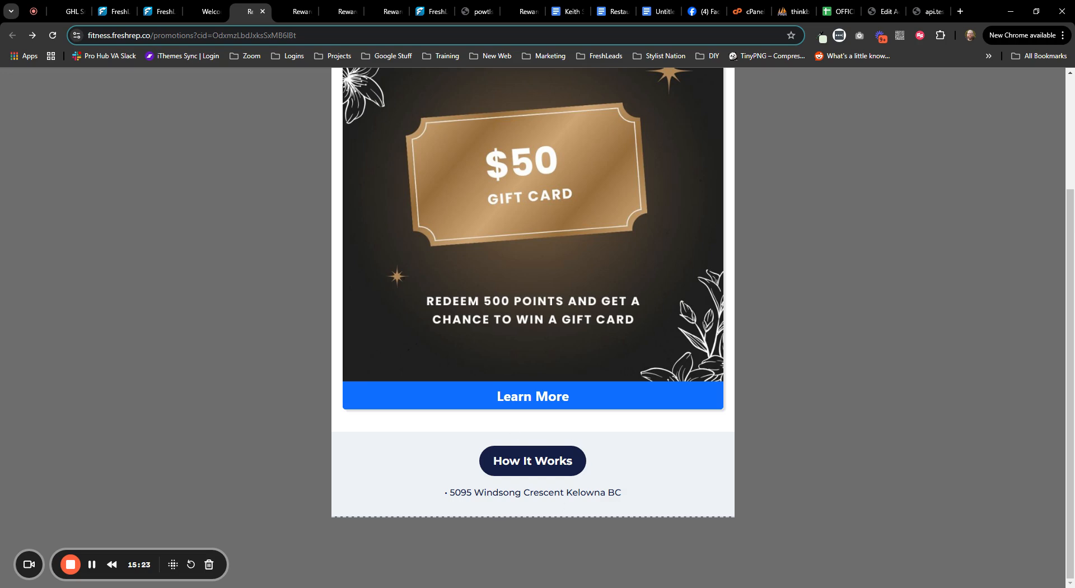
{"action": "left_click", "coordinate": [107, 14]}
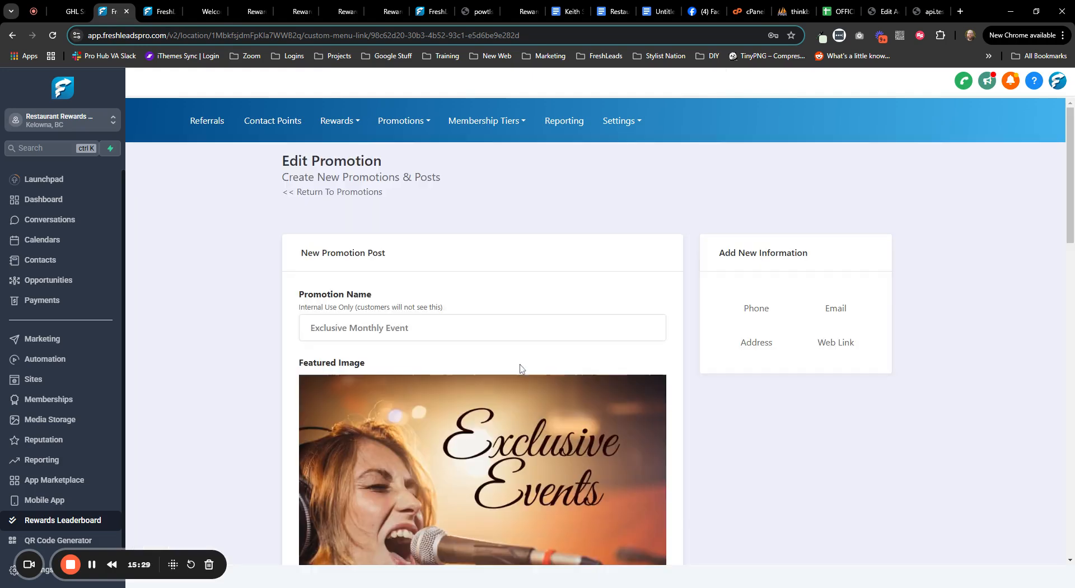
- Show the Exclusive Monthly Event to Platinum members again and save it
{"action": "scroll", "coordinate": [515, 373], "scroll_direction": "down", "scroll_amount": 7}
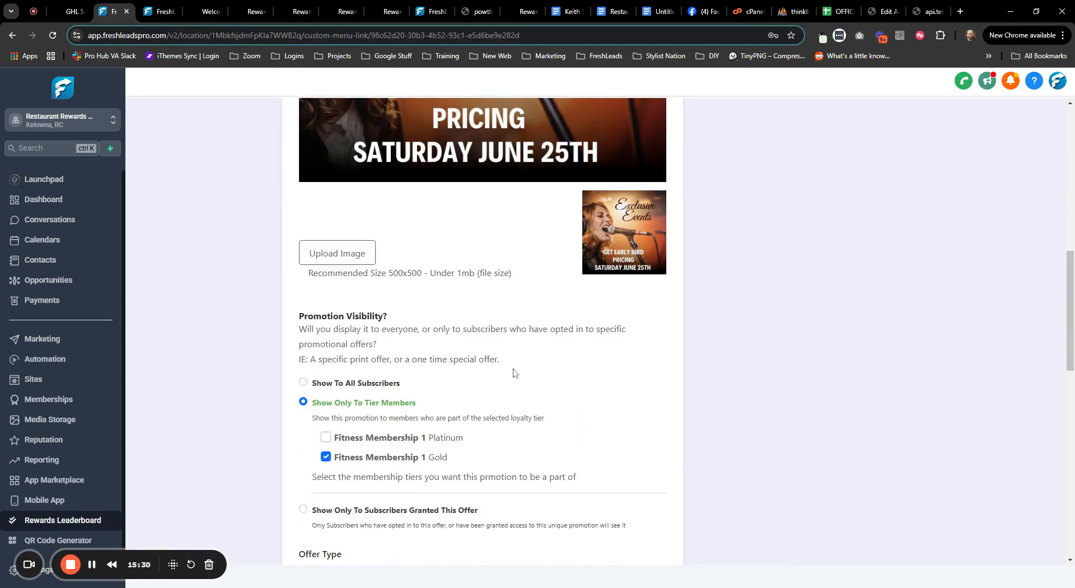
{"action": "left_click", "coordinate": [326, 437]}
{"action": "scroll", "coordinate": [282, 465], "scroll_direction": "down", "scroll_amount": 6}
{"action": "scroll", "coordinate": [341, 528], "scroll_direction": "down", "scroll_amount": 7}
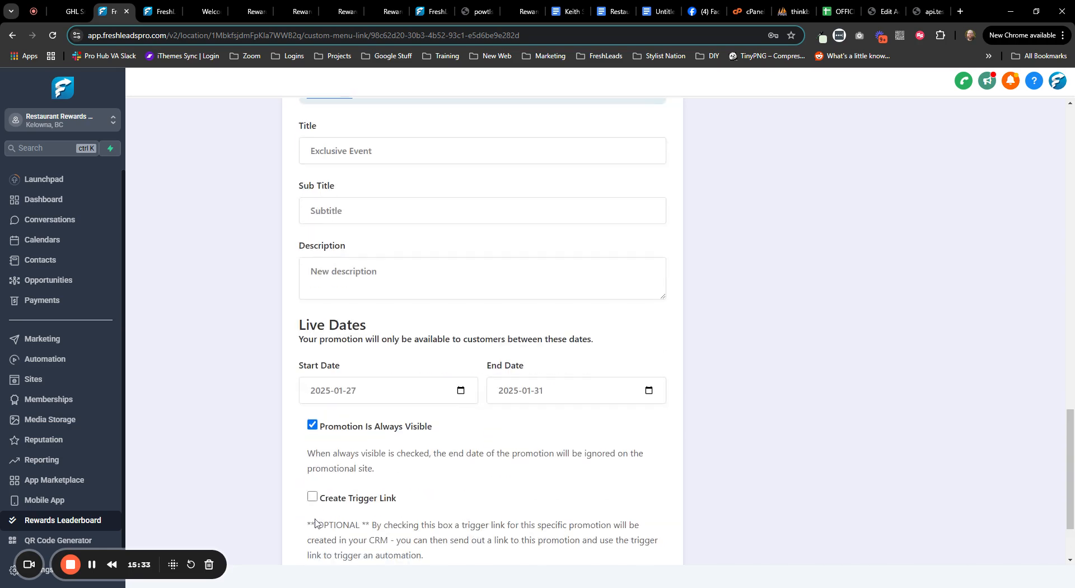
{"action": "left_click", "coordinate": [314, 500]}
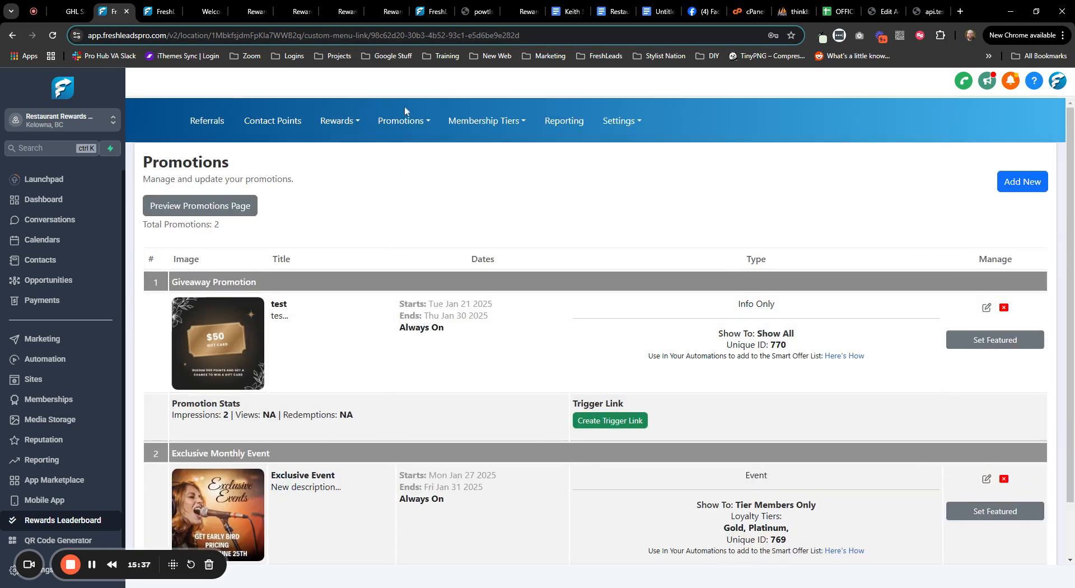
- Save the Fitness Membership 1 Platinum tier with Include Promotions In Tier unchecked
{"action": "left_click", "coordinate": [488, 122]}
{"action": "left_click", "coordinate": [493, 147]}
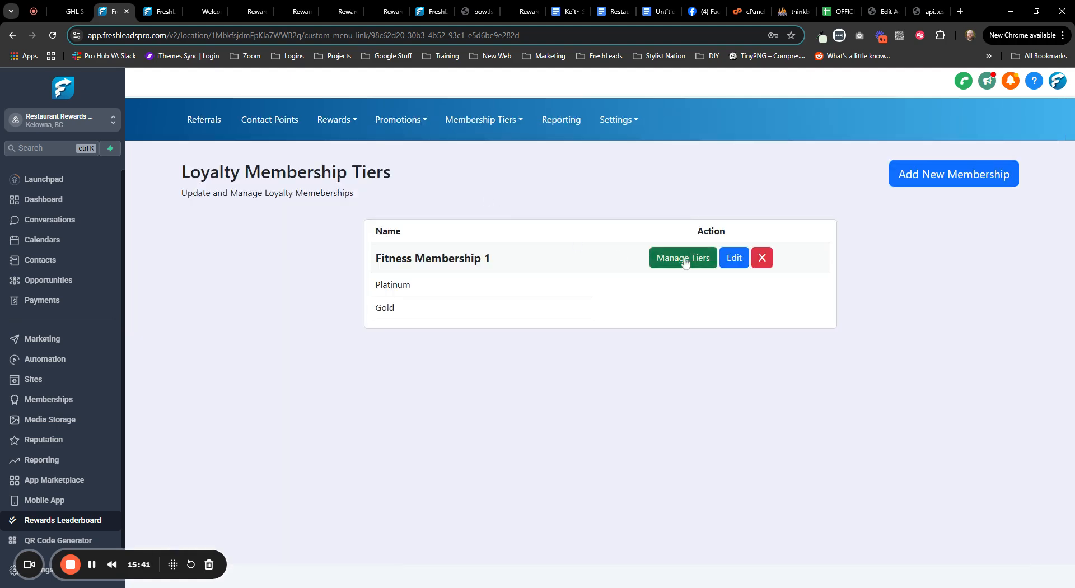
{"action": "left_click", "coordinate": [654, 258]}
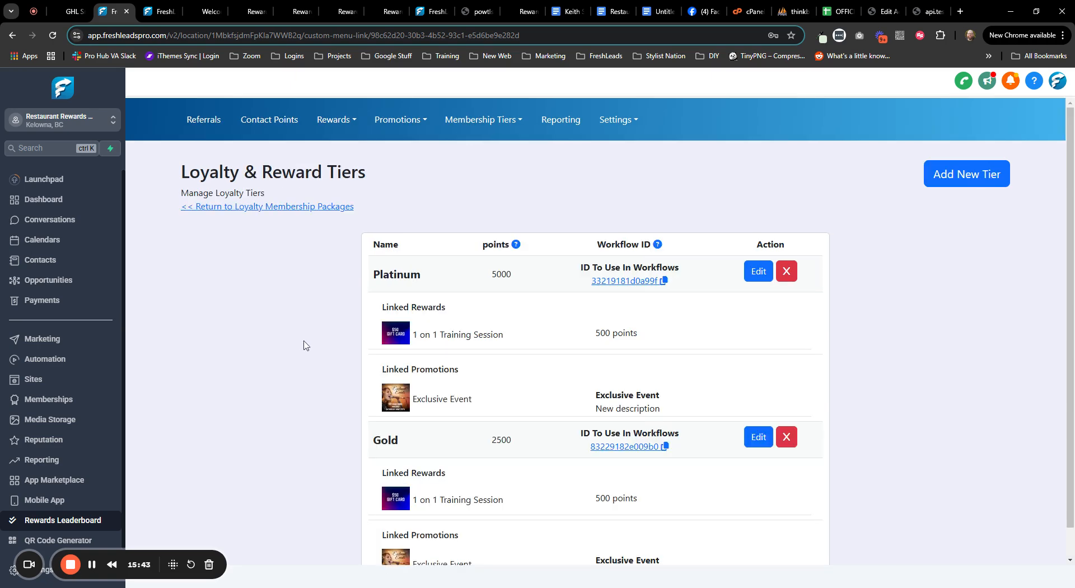
{"action": "scroll", "coordinate": [300, 344], "scroll_direction": "down", "scroll_amount": 1}
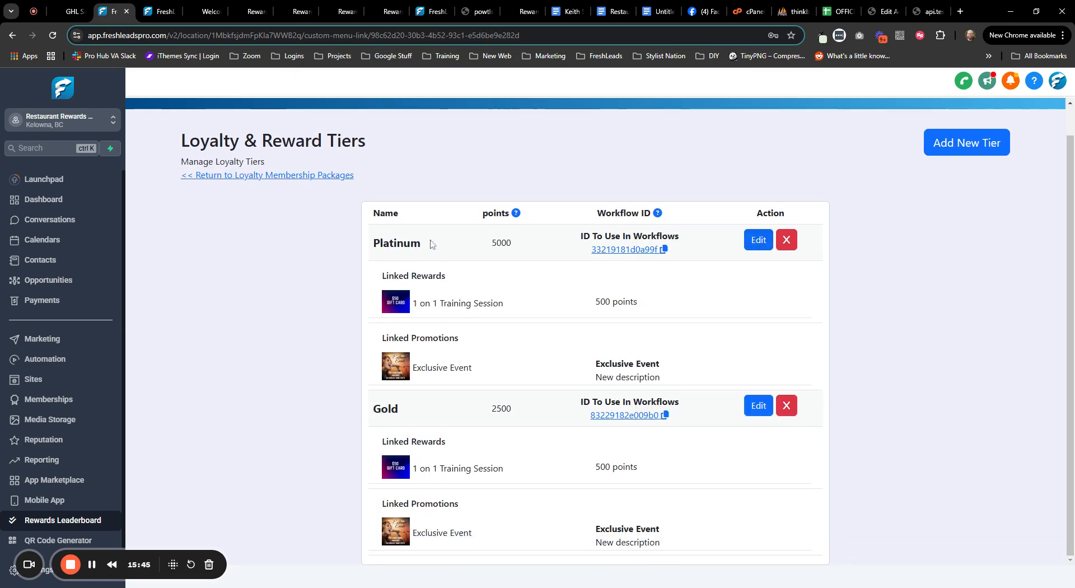
{"action": "left_click", "coordinate": [762, 241]}
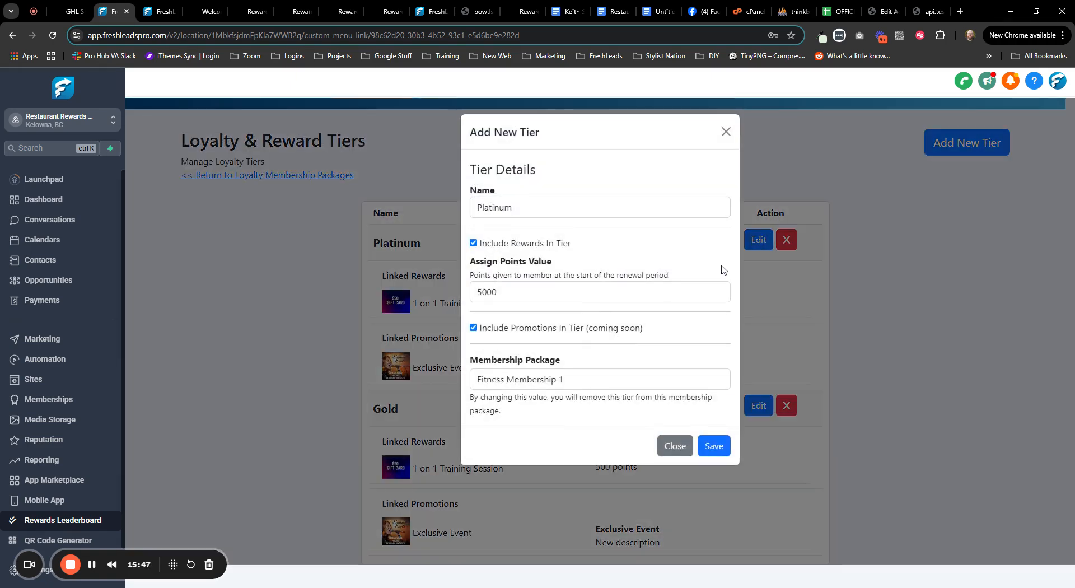
{"action": "left_click", "coordinate": [473, 328]}
{"action": "left_click", "coordinate": [715, 450]}
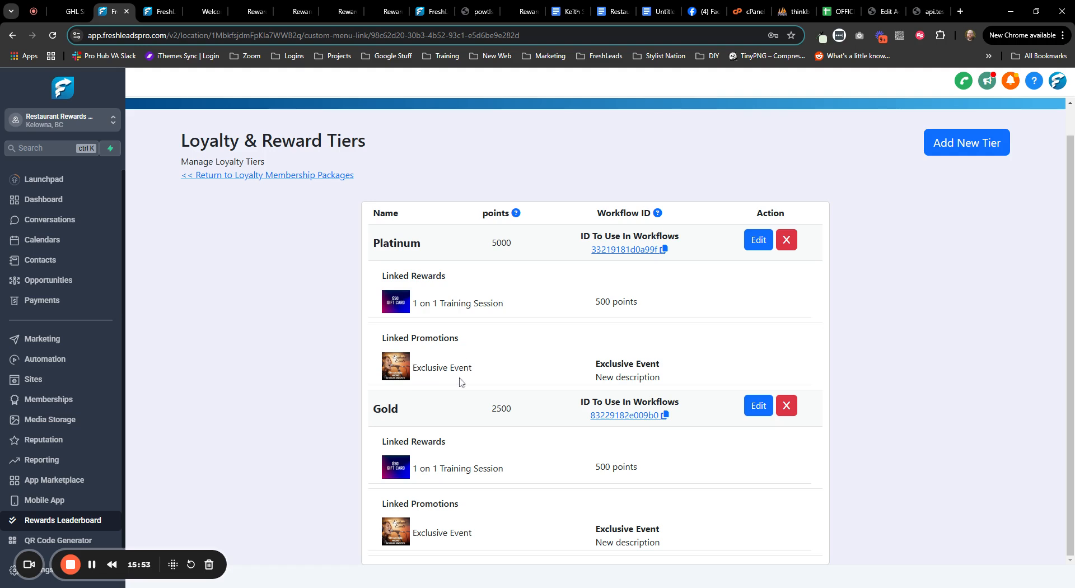
{"action": "left_click", "coordinate": [206, 11]}
{"action": "left_click", "coordinate": [255, 12]}
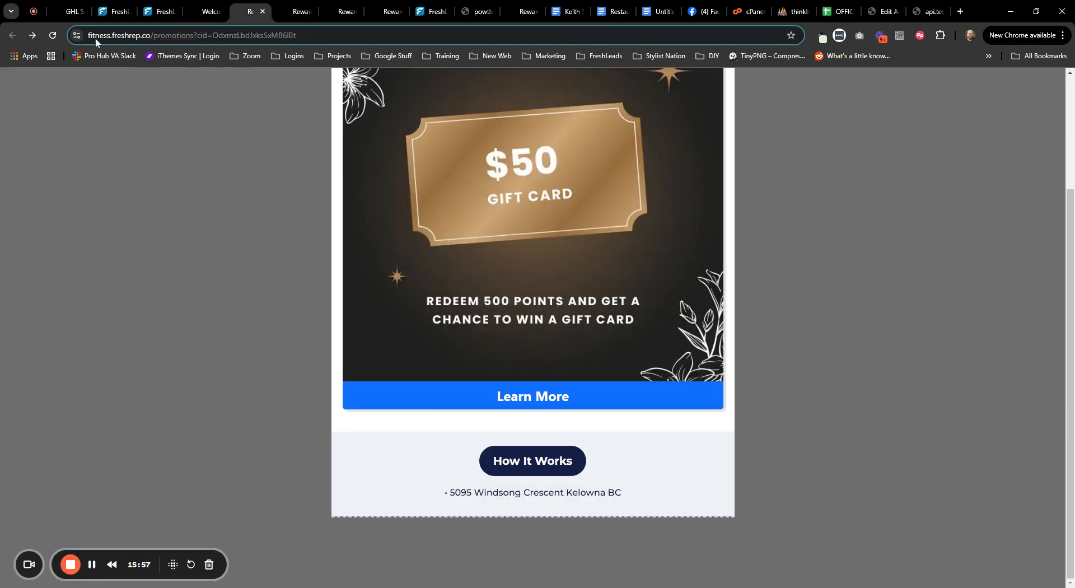
- Reload the portal promotions and confirm the Exclusive Event still appears under Member Perks
{"action": "left_click", "coordinate": [56, 34]}
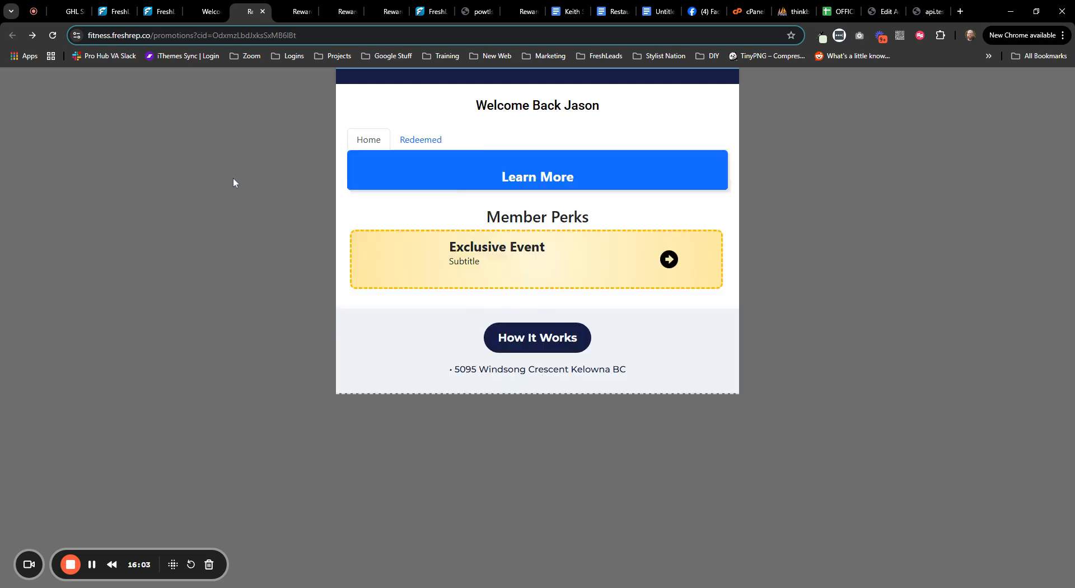
{"action": "scroll", "coordinate": [234, 179], "scroll_direction": "down", "scroll_amount": 4}
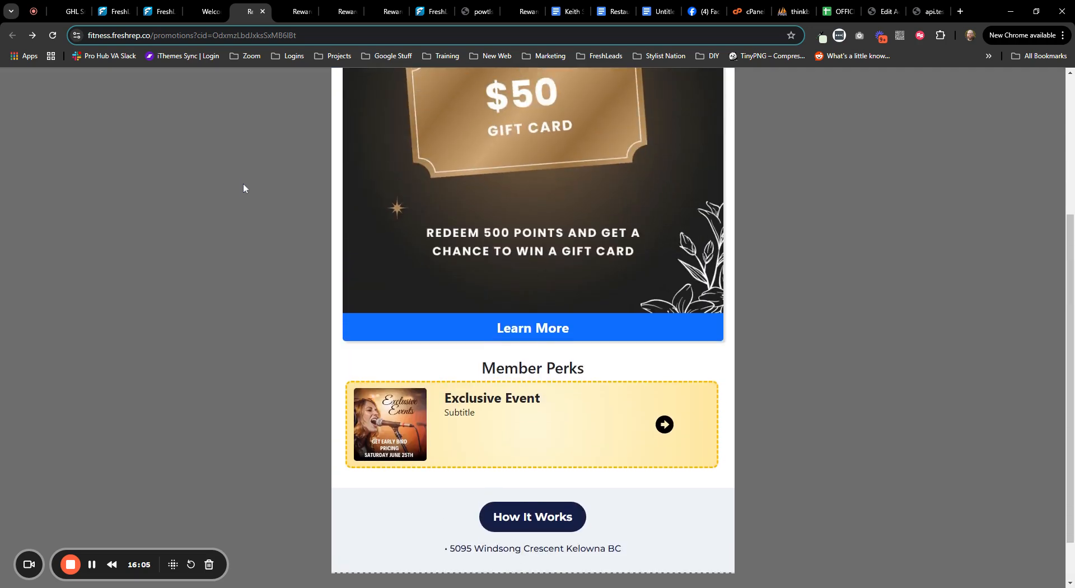
{"action": "left_click", "coordinate": [115, 12]}
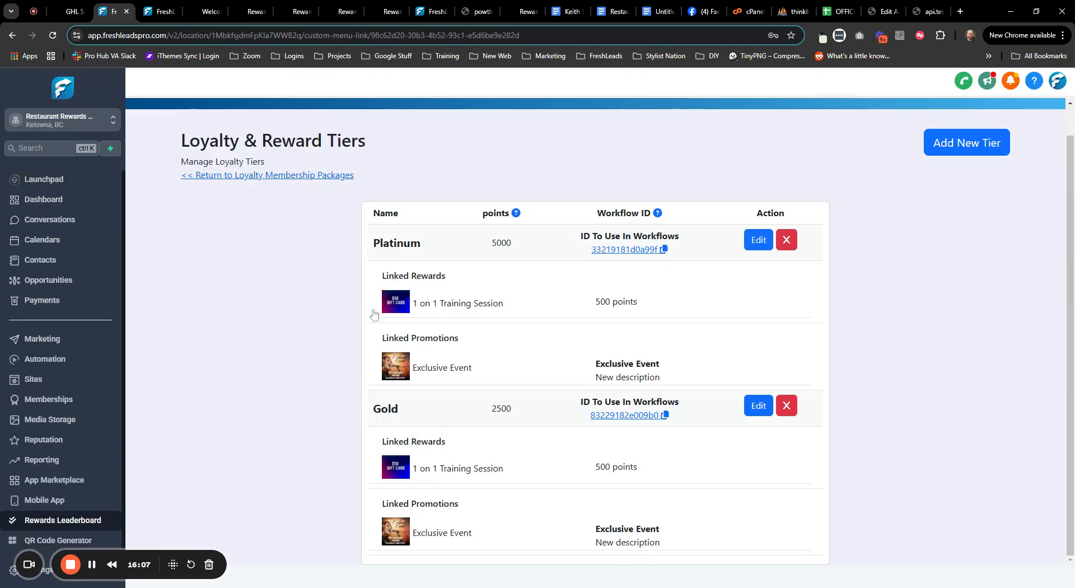
- Turn Include Promotions In Tier back on for the Platinum tier and save it
{"action": "left_click", "coordinate": [759, 241]}
{"action": "left_click", "coordinate": [473, 329]}
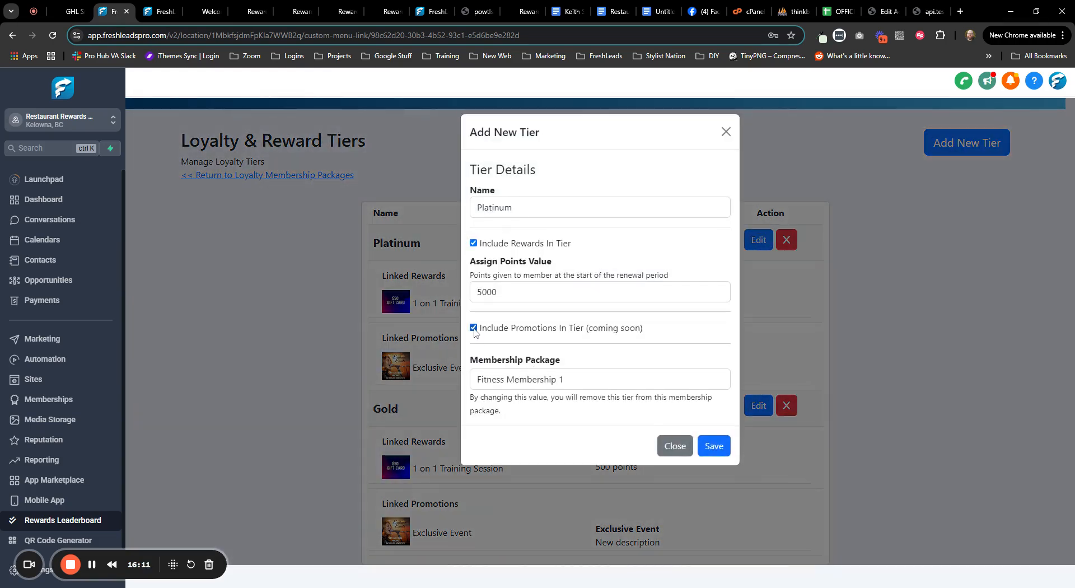
{"action": "left_click", "coordinate": [719, 451]}
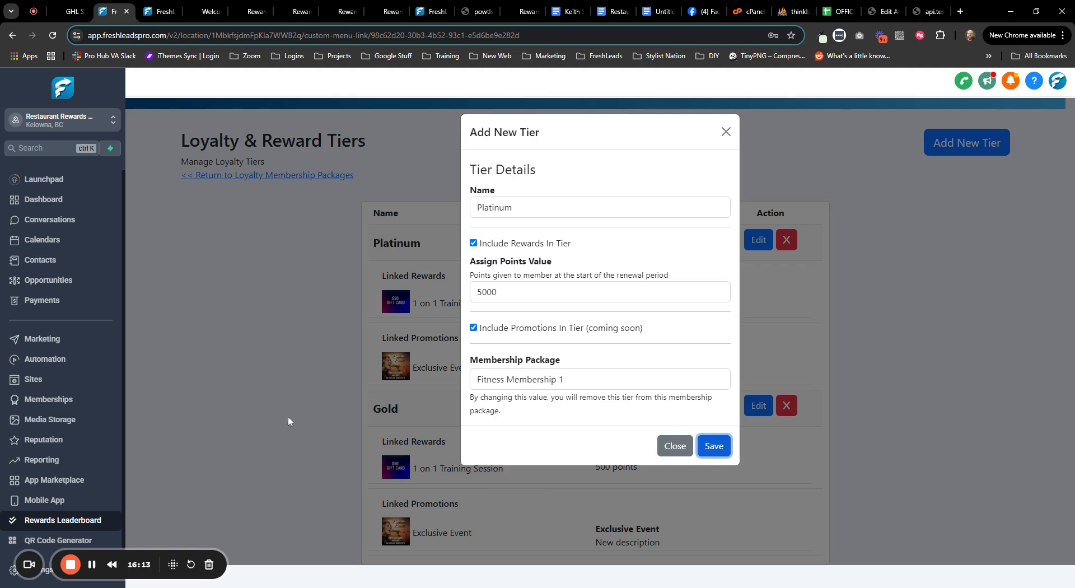
{"action": "scroll", "coordinate": [301, 409], "scroll_direction": "down", "scroll_amount": 1}
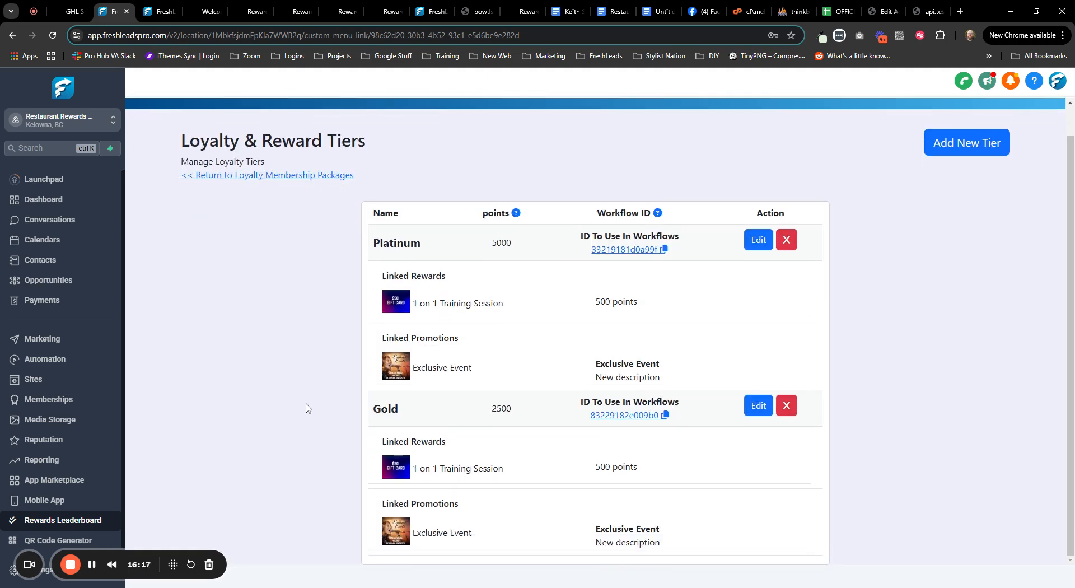
{"action": "scroll", "coordinate": [306, 408], "scroll_direction": "up", "scroll_amount": 1}
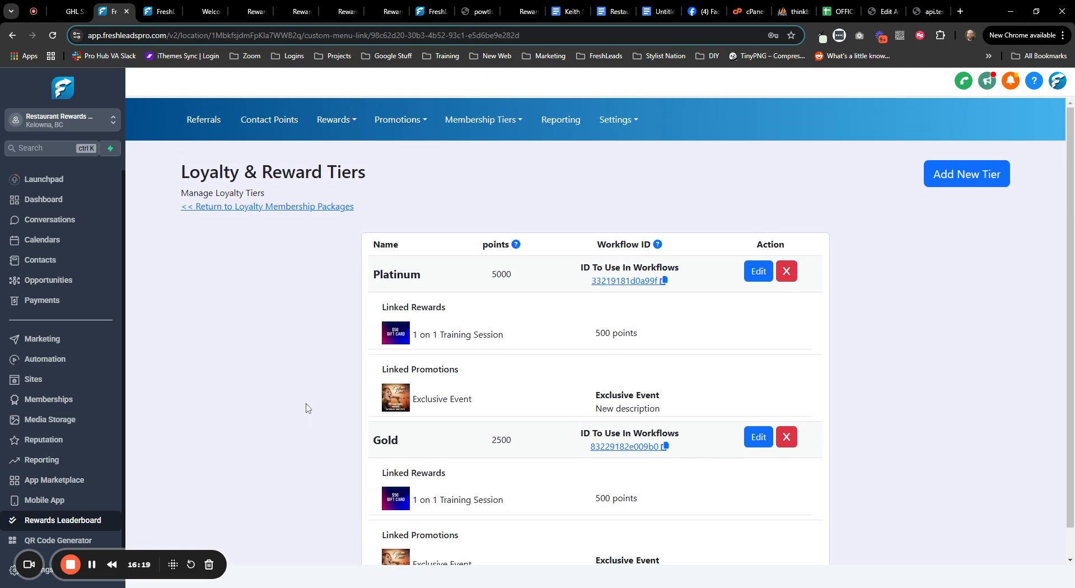